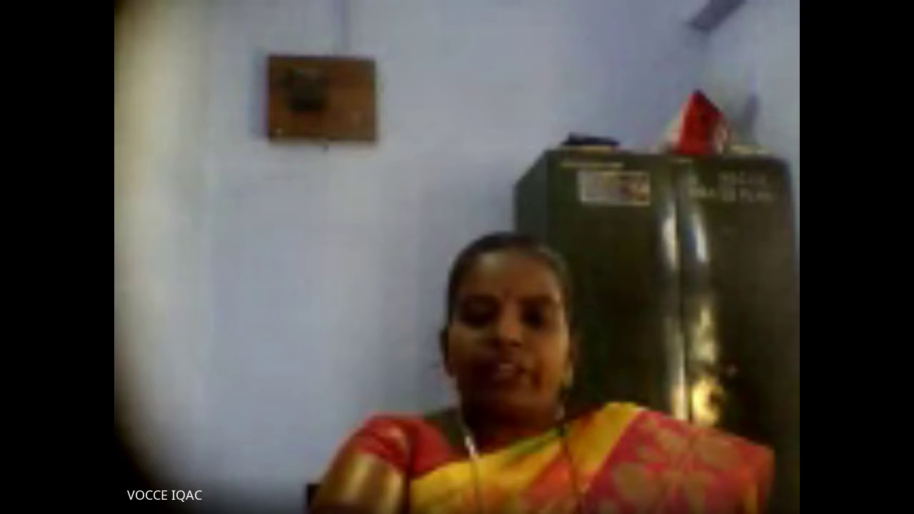
Complete the form title so it reads "Contact Information of M.Ed. I year Students"
scroll(608, 350, "down", 1)
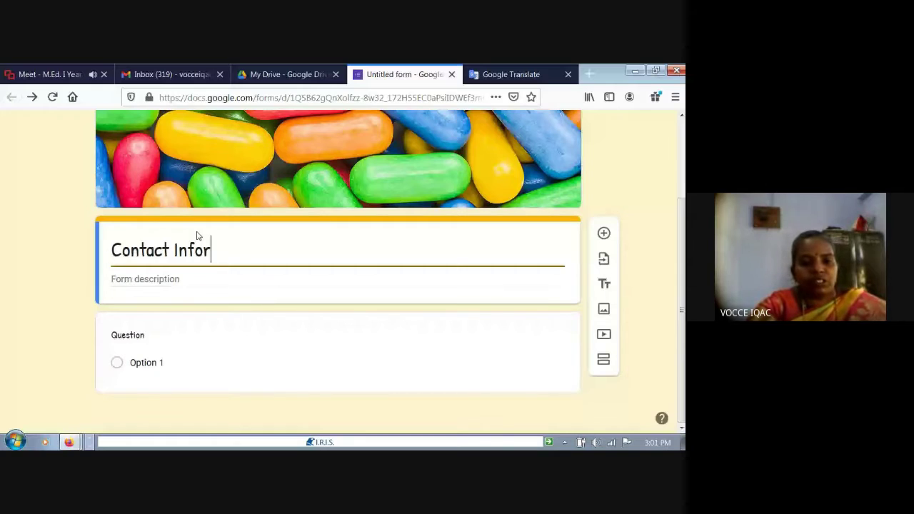
type("mation")
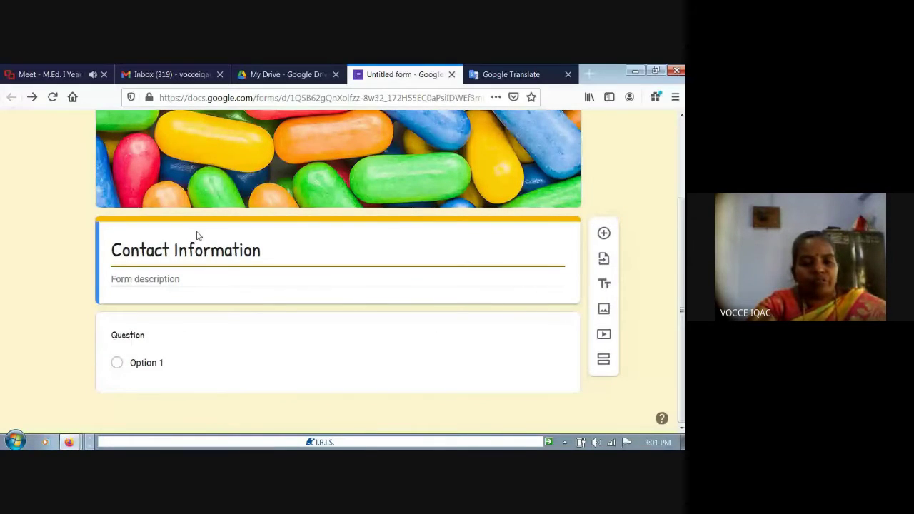
type(" of M.Ed. I y")
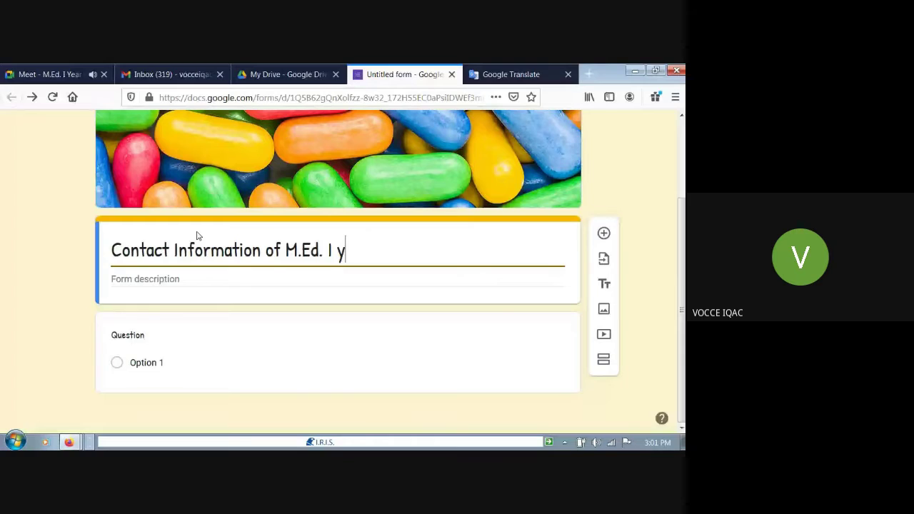
type("ear Students")
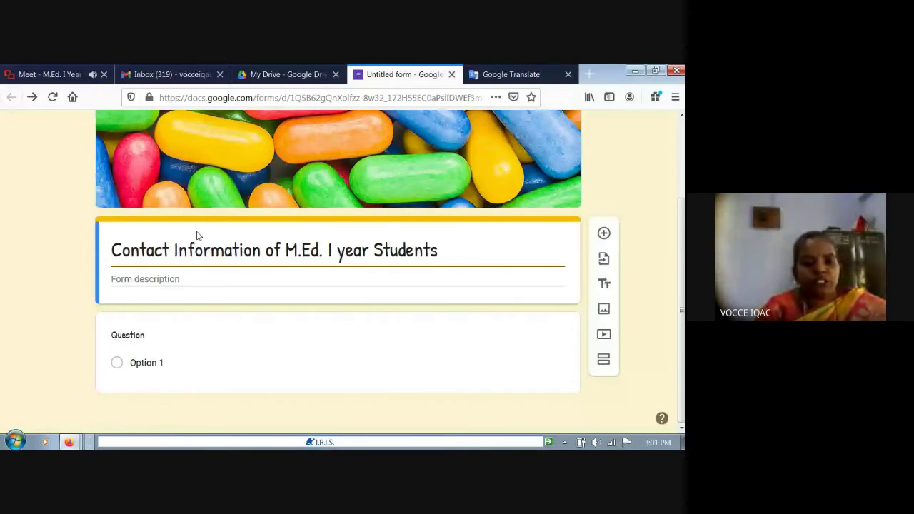
Enter the form description "Fill the form correctly." followed by a dash and the teacher's title and name
left_click(214, 279)
type("Fill")
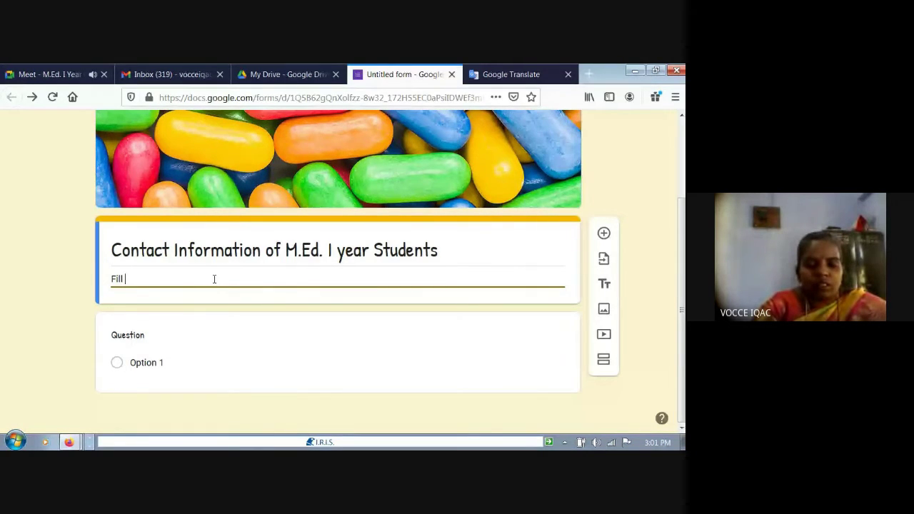
type("the form corre")
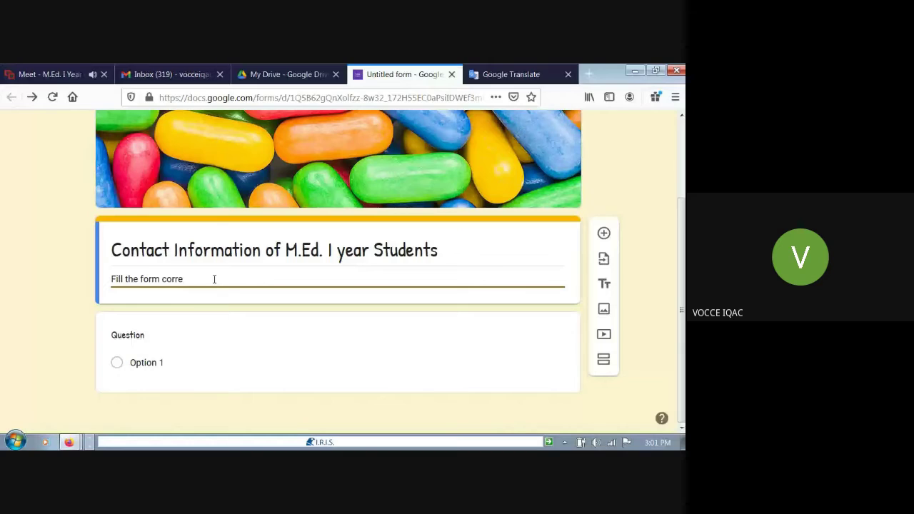
type("ctly.")
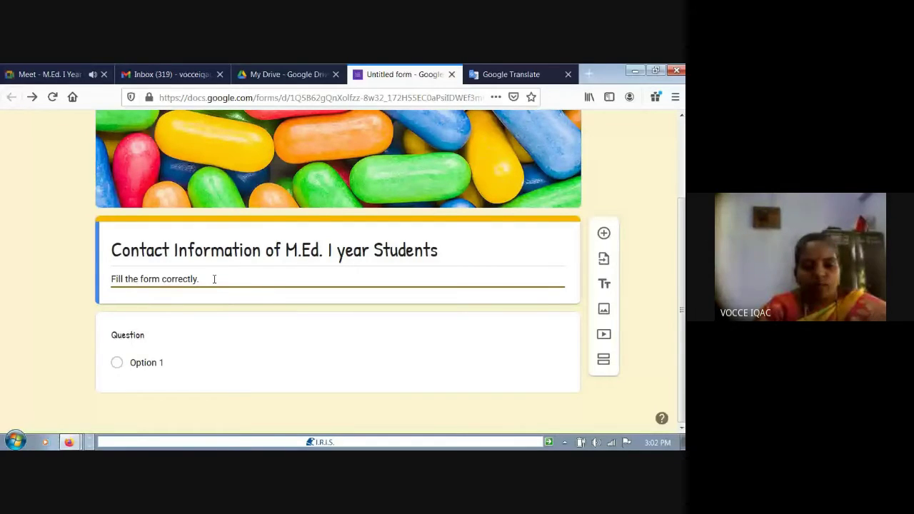
type(" -Dr.C.Thanavat")
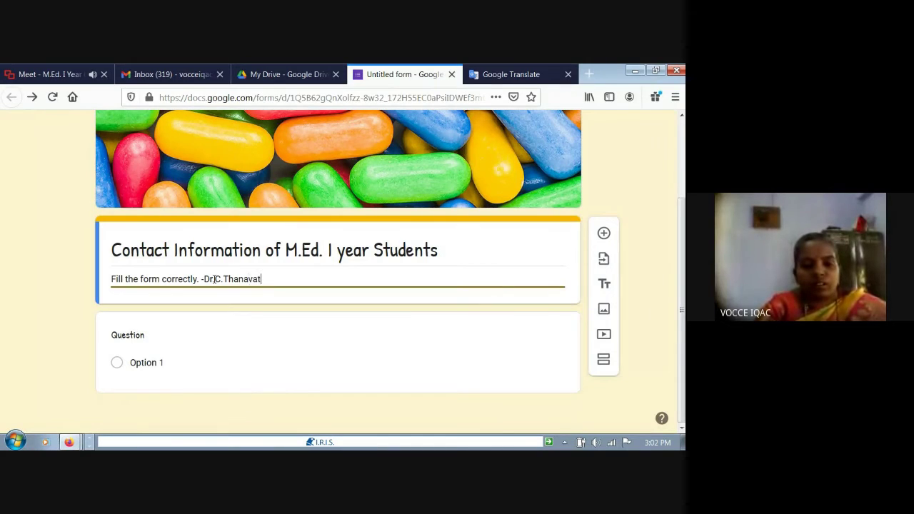
type("hi")
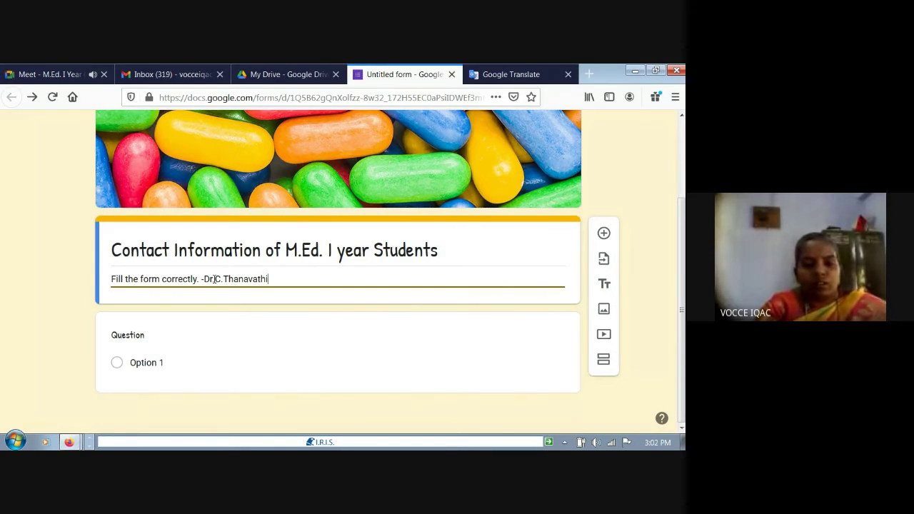
Title the form's first question "Name" as a short-answer question
left_click(133, 335)
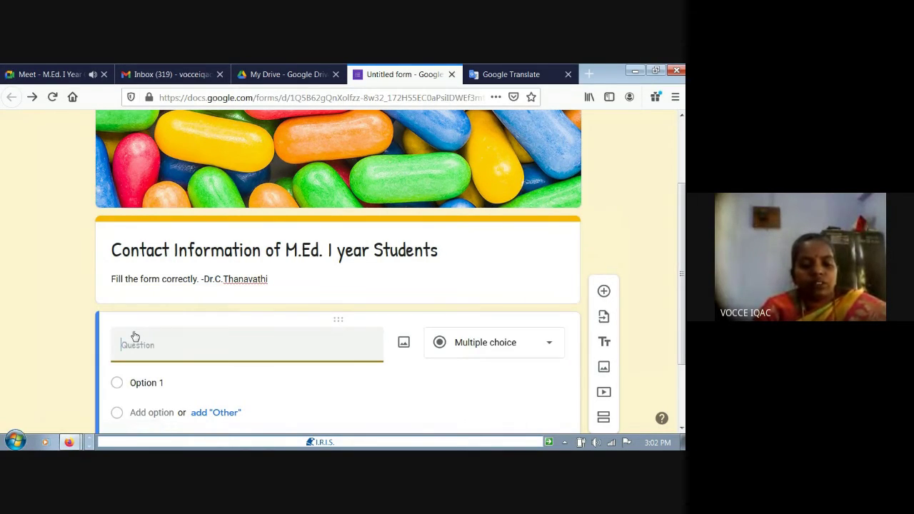
type("Name")
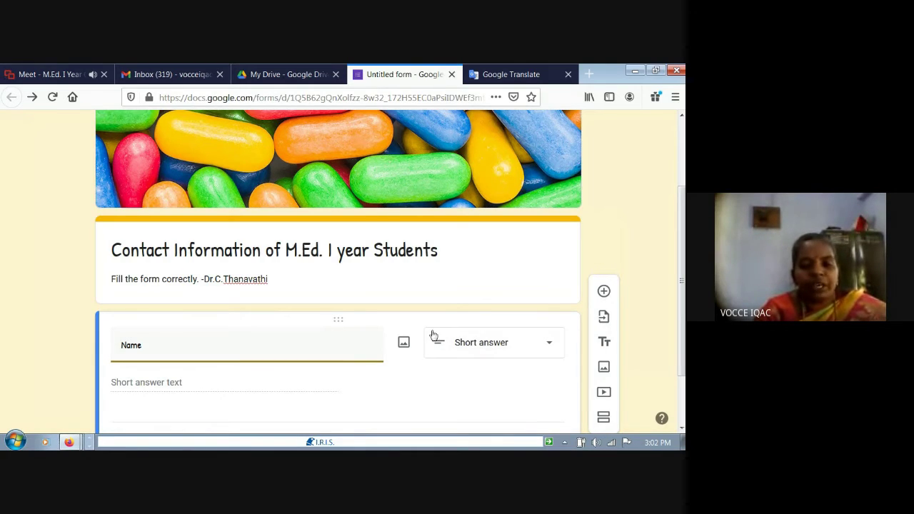
scroll(520, 363, "down", 2)
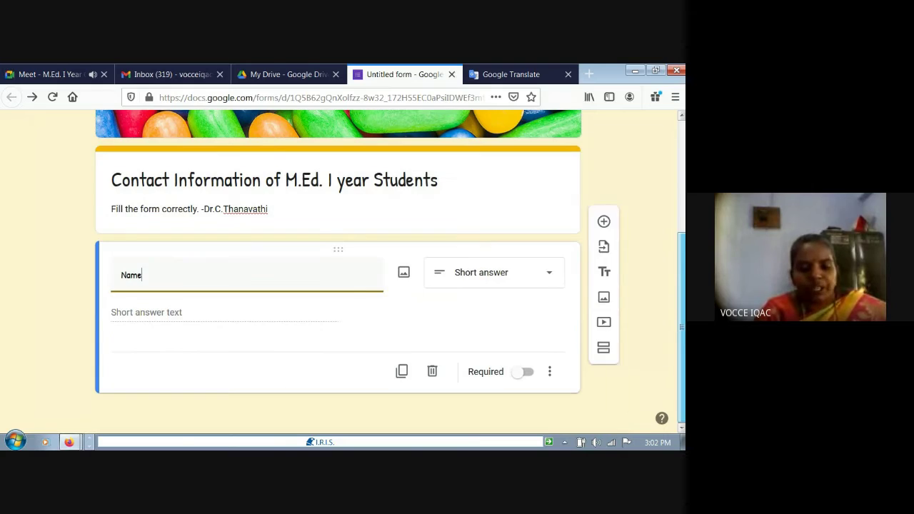
left_click(549, 275)
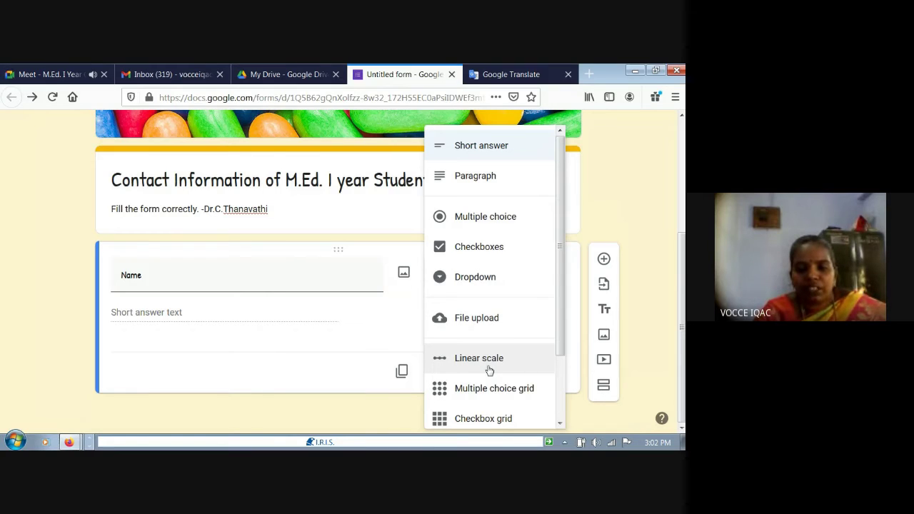
scroll(560, 349, "down", 2)
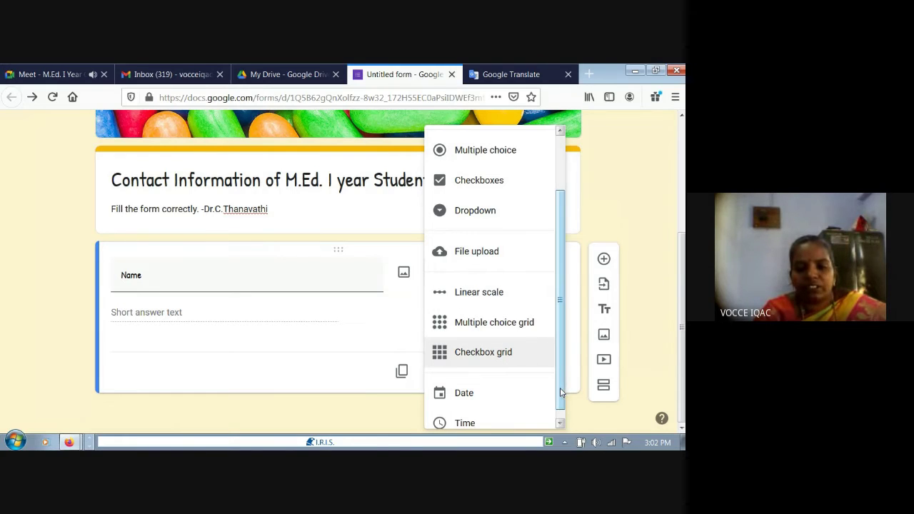
scroll(559, 388, "down", 1)
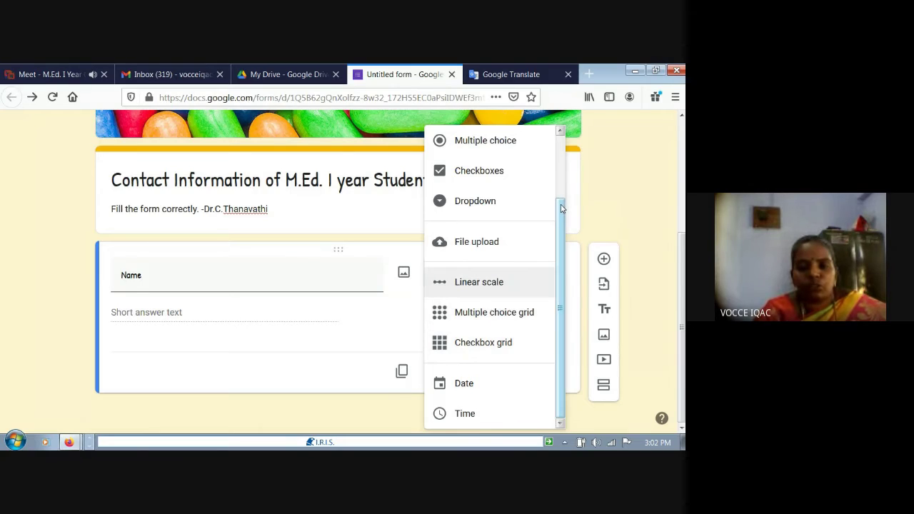
left_click(588, 208)
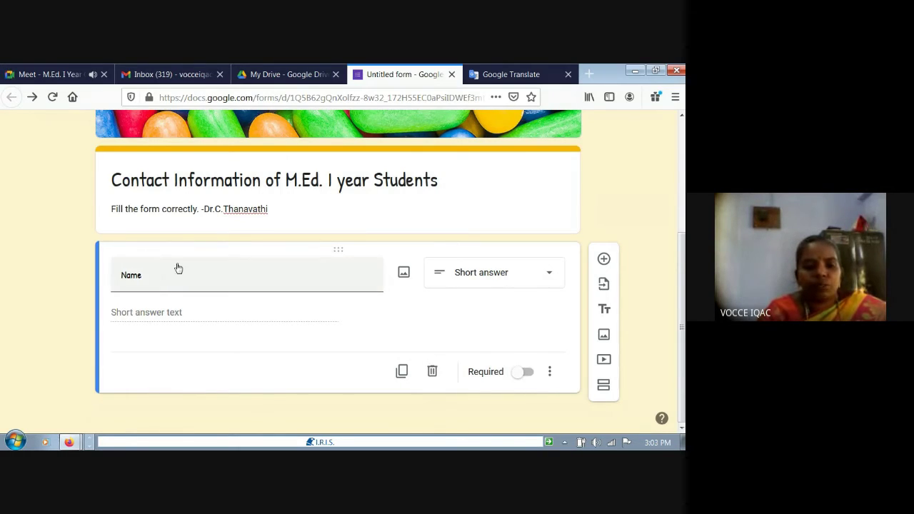
Make the Name question required
left_click(529, 374)
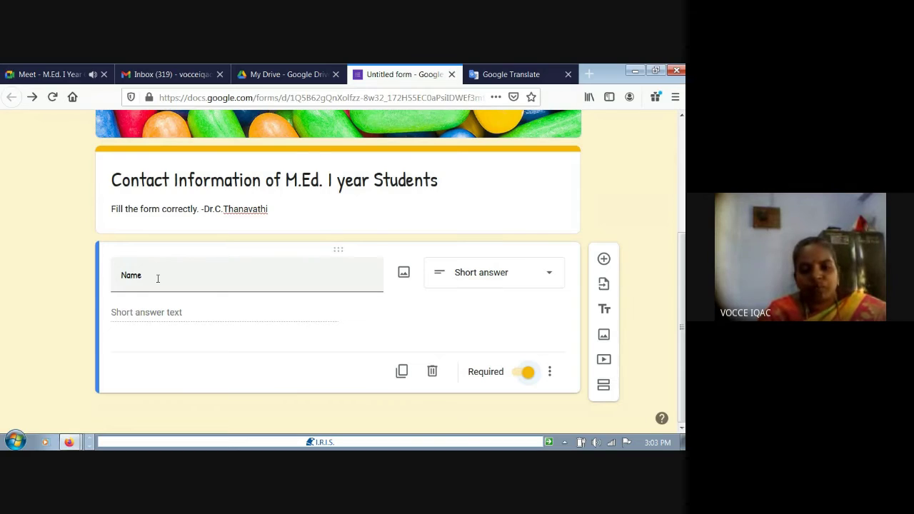
left_click(404, 275)
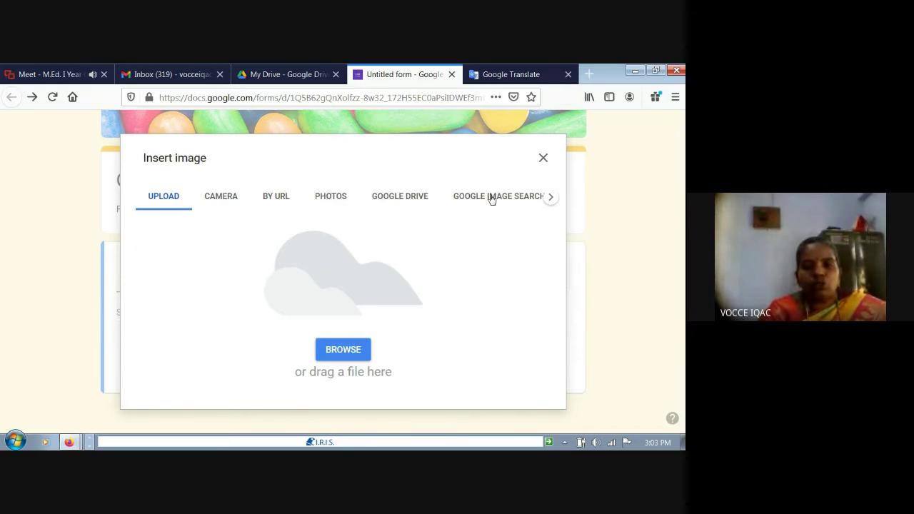
left_click(550, 197)
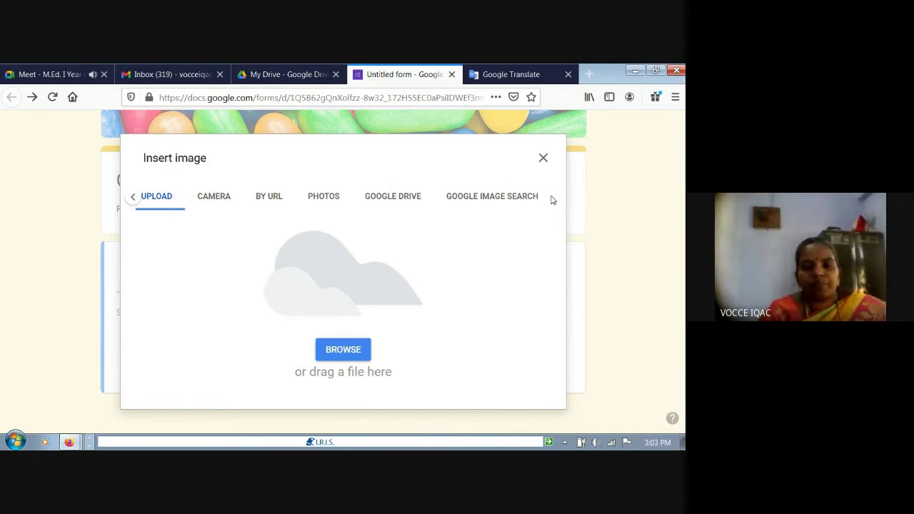
left_click(543, 159)
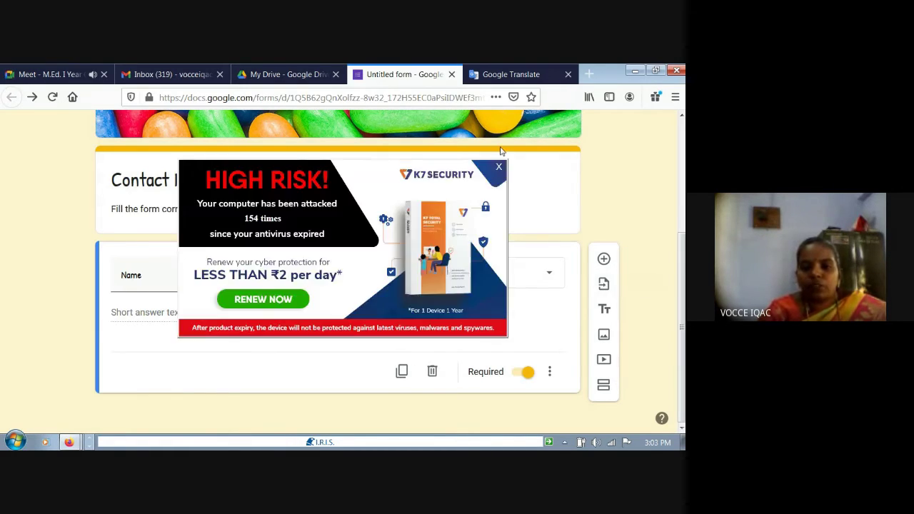
left_click(501, 166)
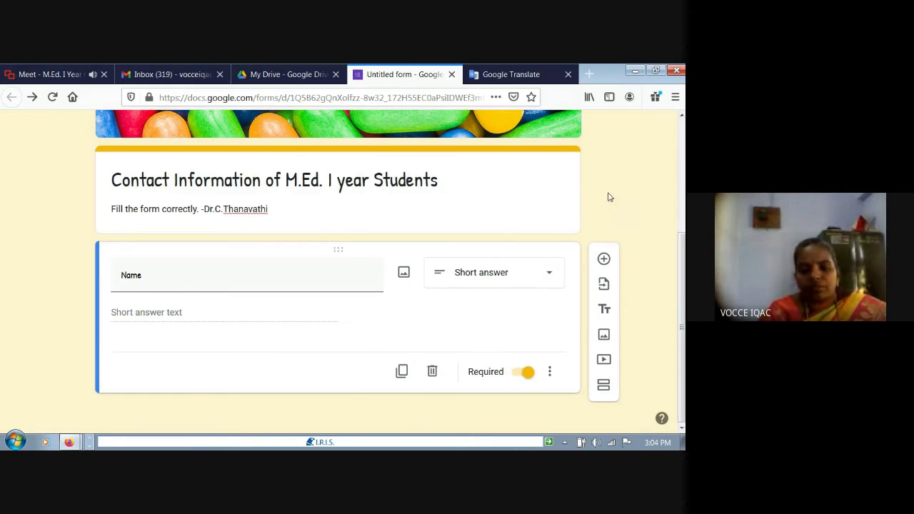
Add a new question below the Name question and title it "Subject"
left_click(603, 259)
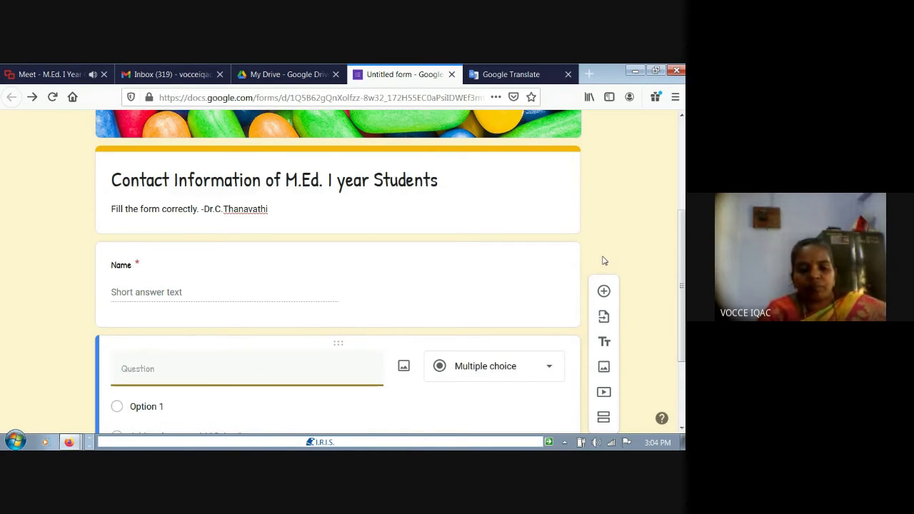
type("S")
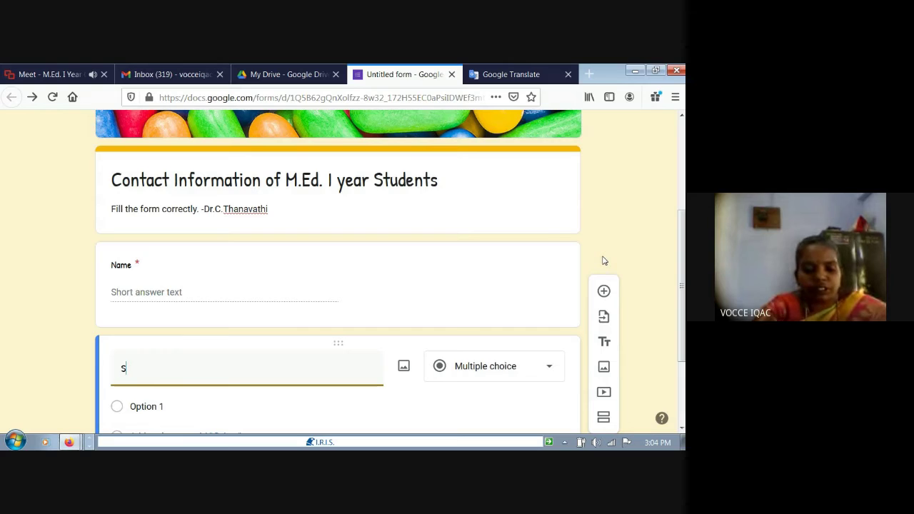
type("ubject")
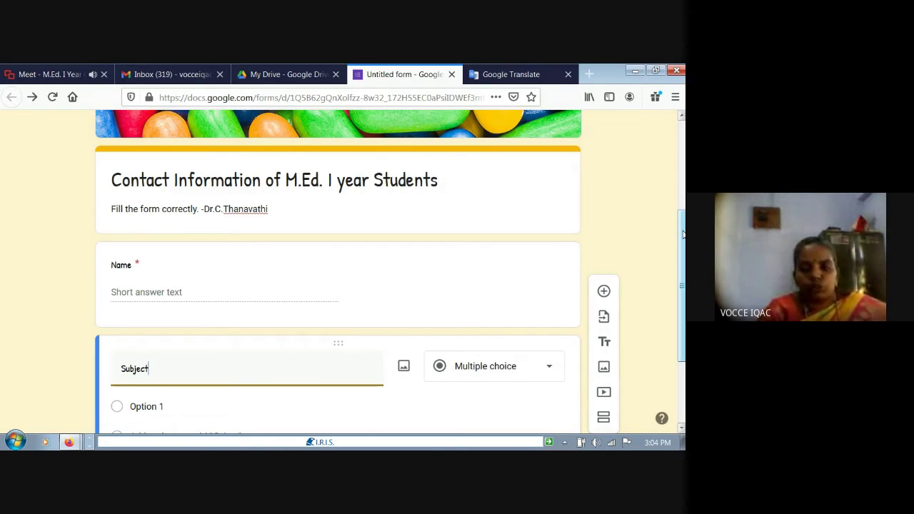
Set the first two multiple-choice options of the Subject question to History and English
left_click_drag(683, 234, 683, 294)
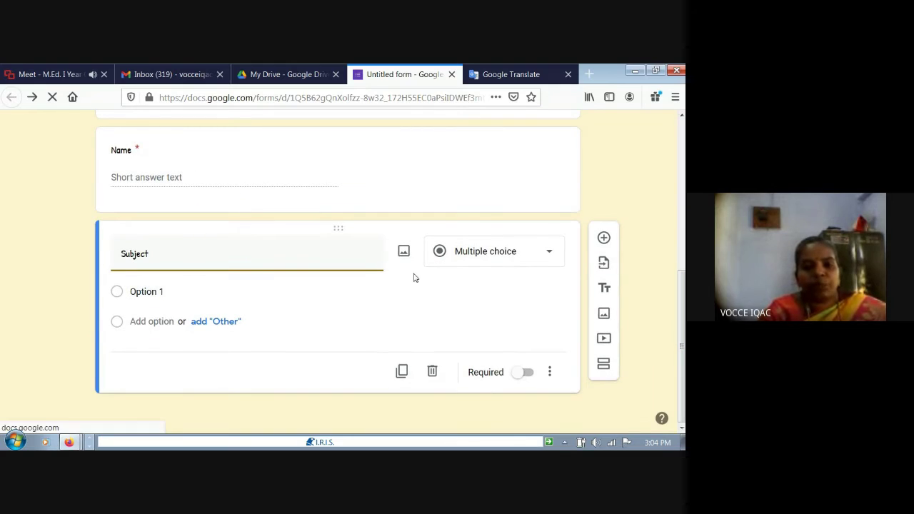
left_click(185, 290)
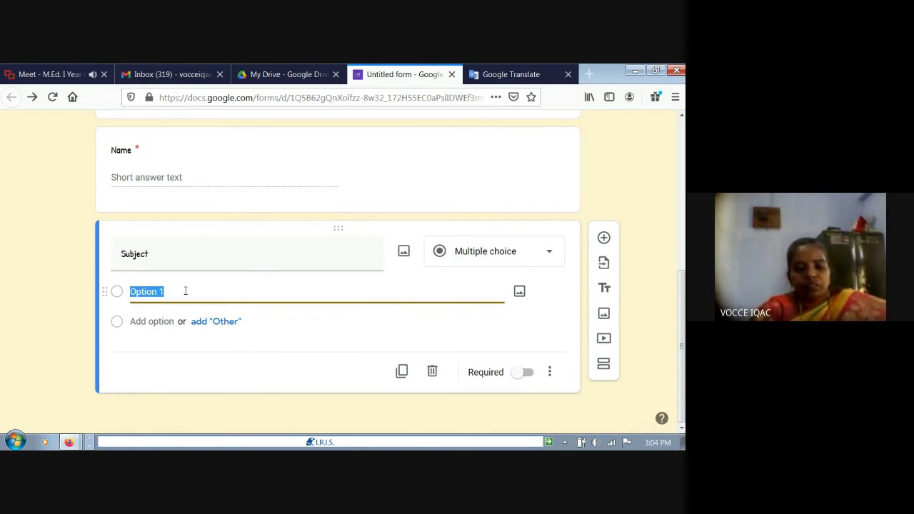
type("History")
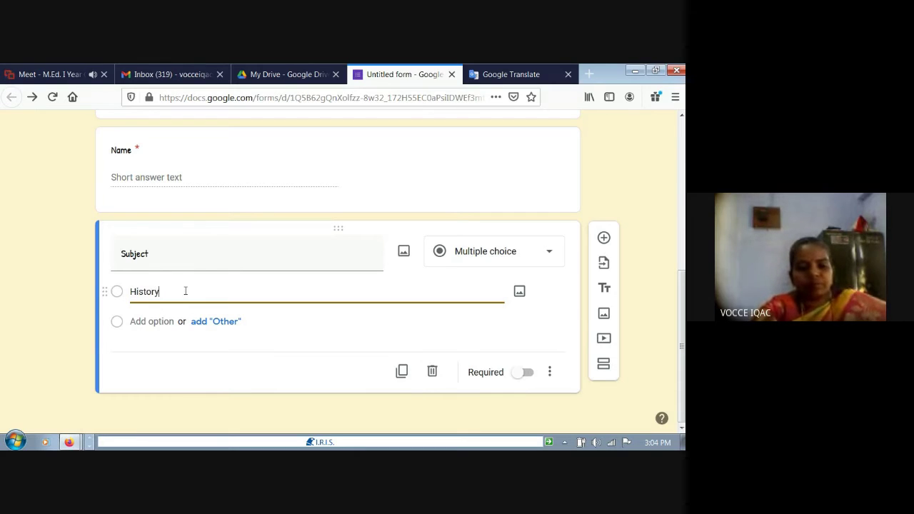
left_click(146, 323)
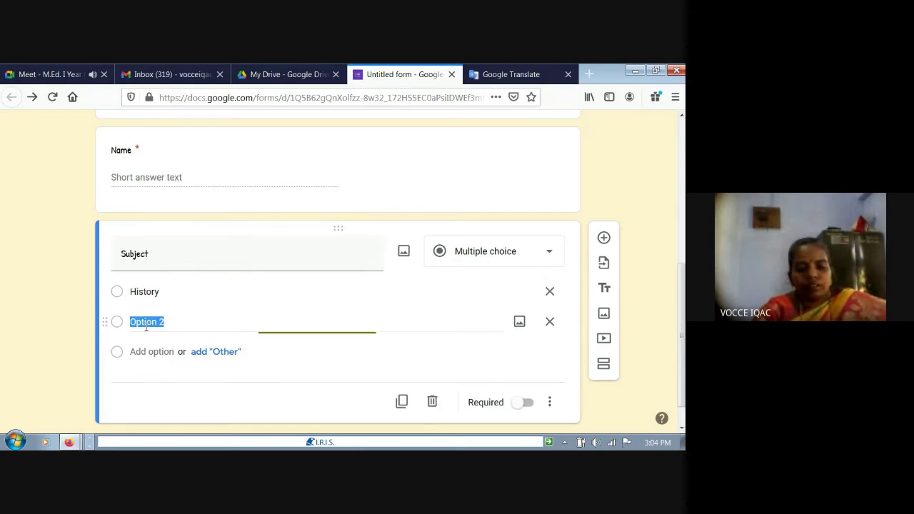
type("Enl")
key("BackSpace")
type("glish")
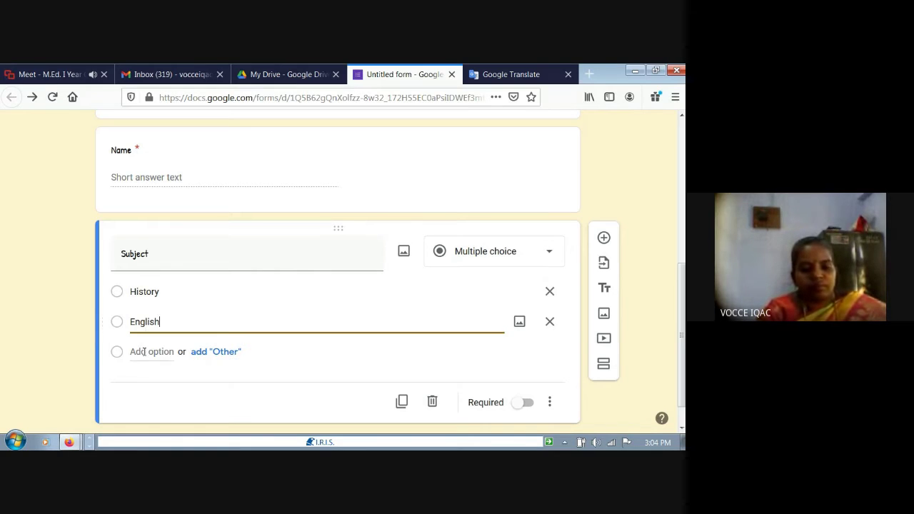
Add Tamil, Maths and Science as further options of the Subject question
left_click(147, 351)
type("Tamil")
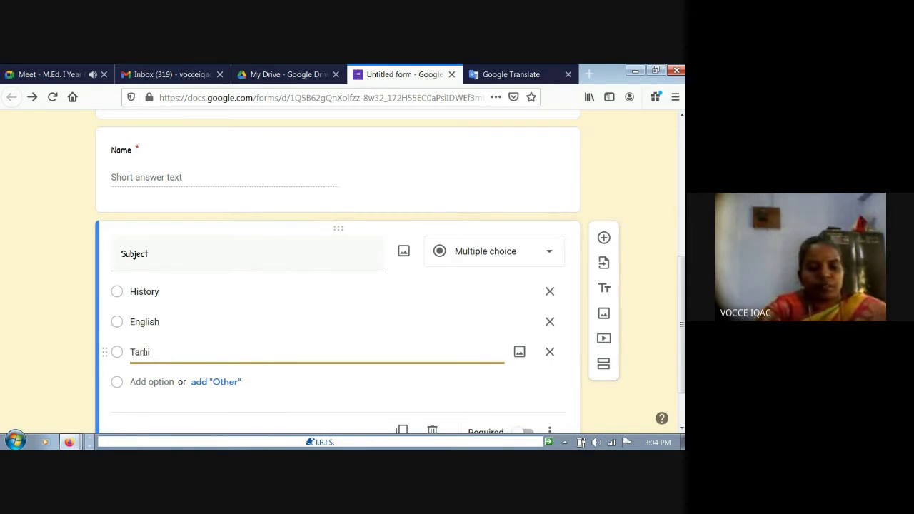
left_click(140, 382)
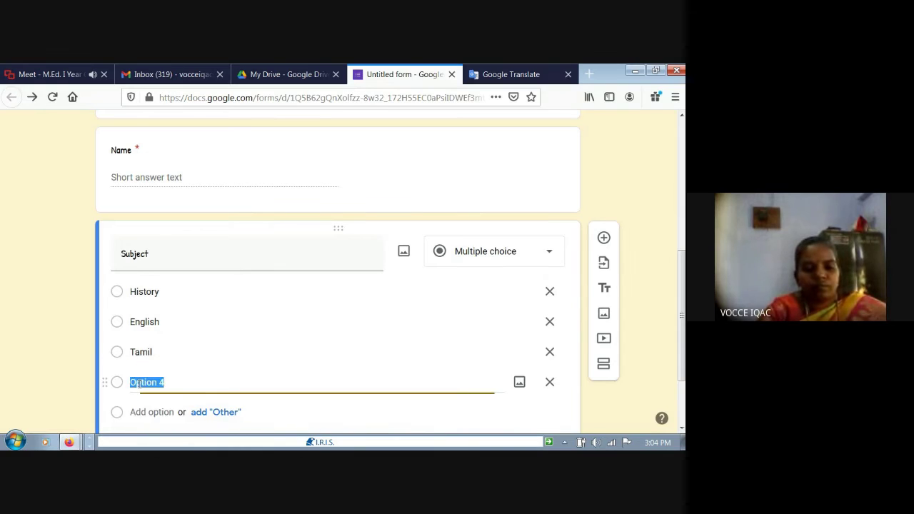
type("Maths")
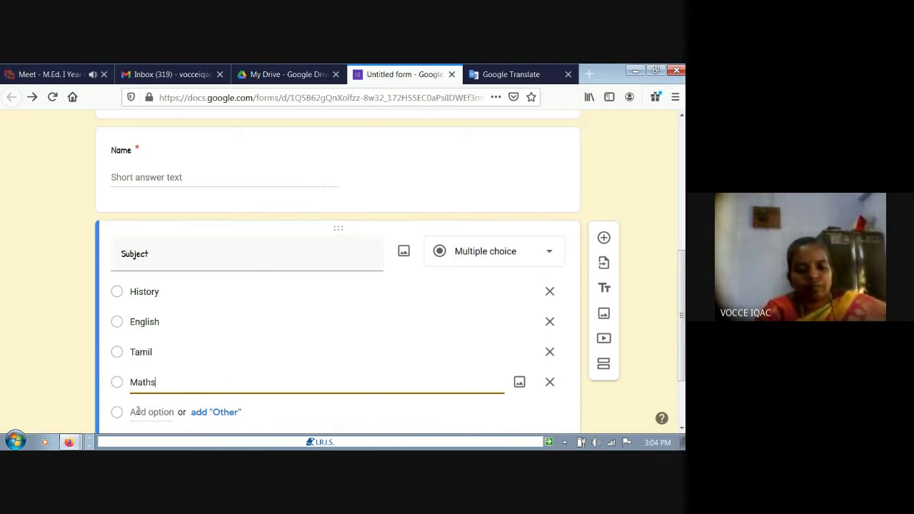
left_click(137, 412)
type("Science")
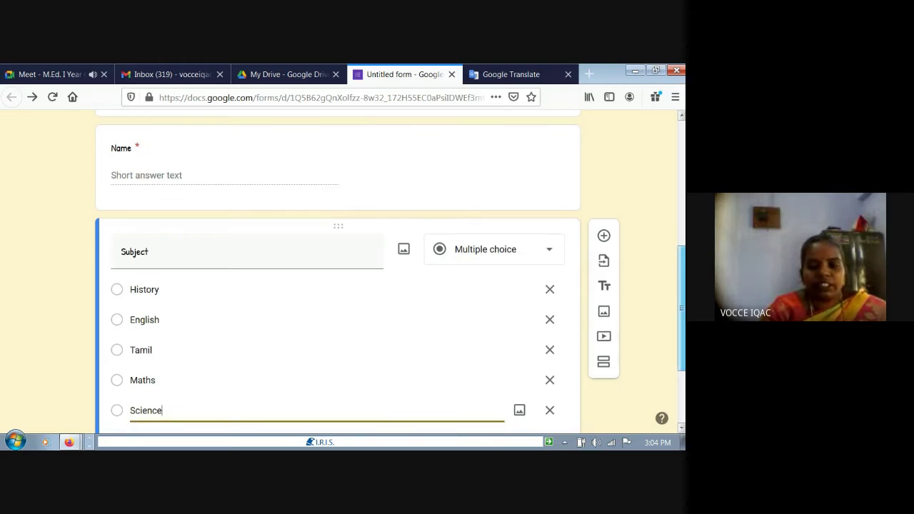
scroll(683, 287, "down", 1)
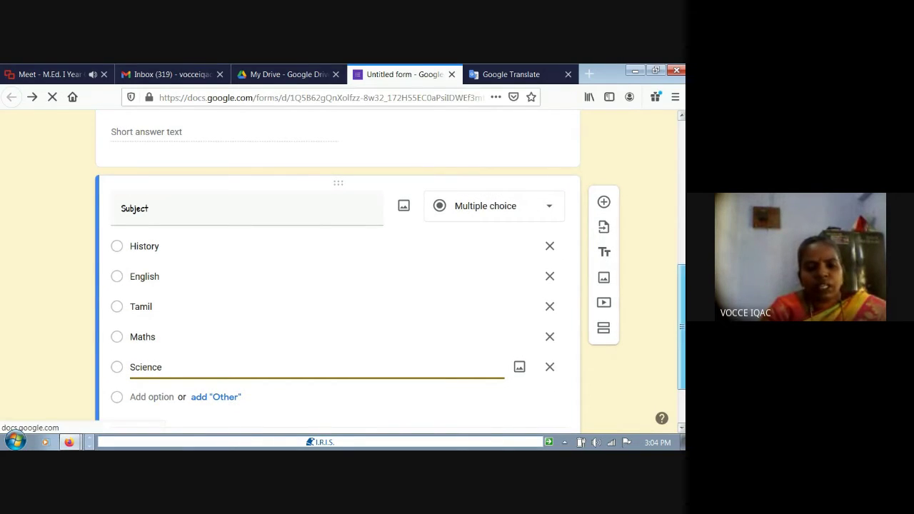
scroll(682, 321, "down", 1)
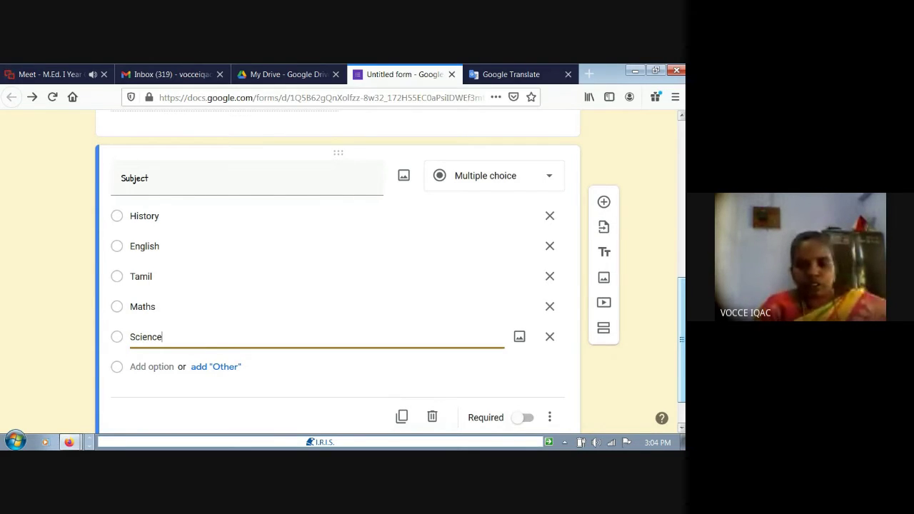
Make the Subject question required
scroll(681, 333, "down", 1)
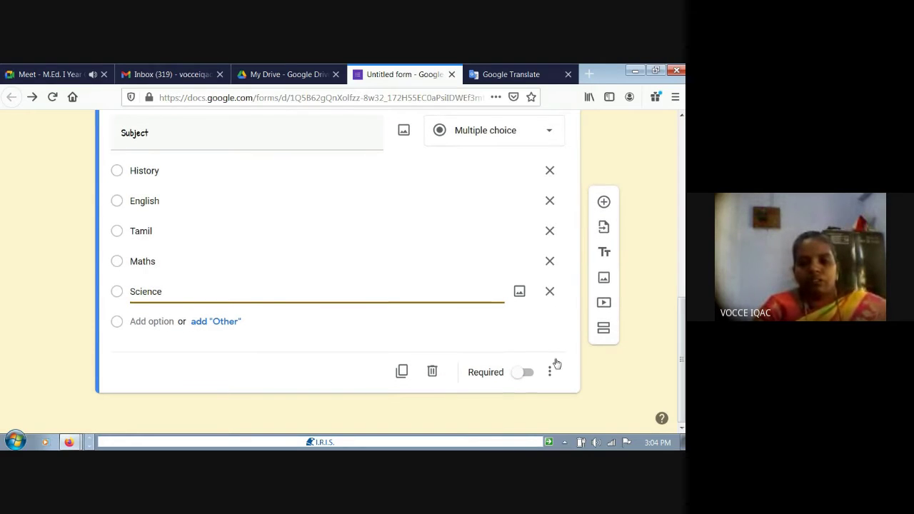
left_click(529, 375)
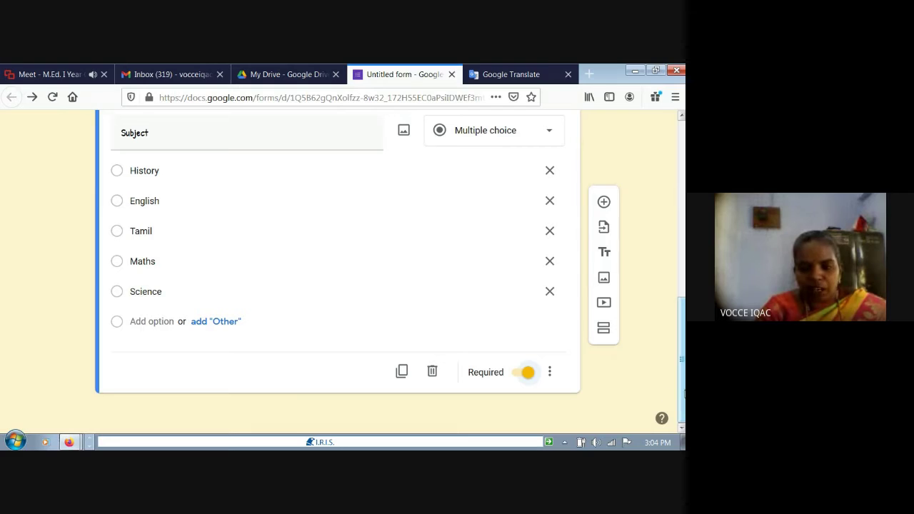
Add a new question below the Subject question and begin its title with "1."
left_click_drag(684, 393, 681, 254)
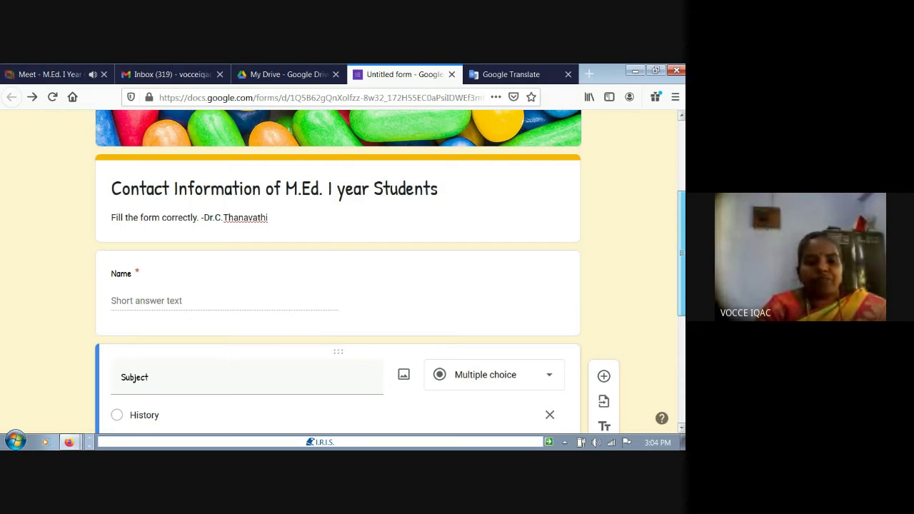
left_click_drag(682, 254, 682, 250)
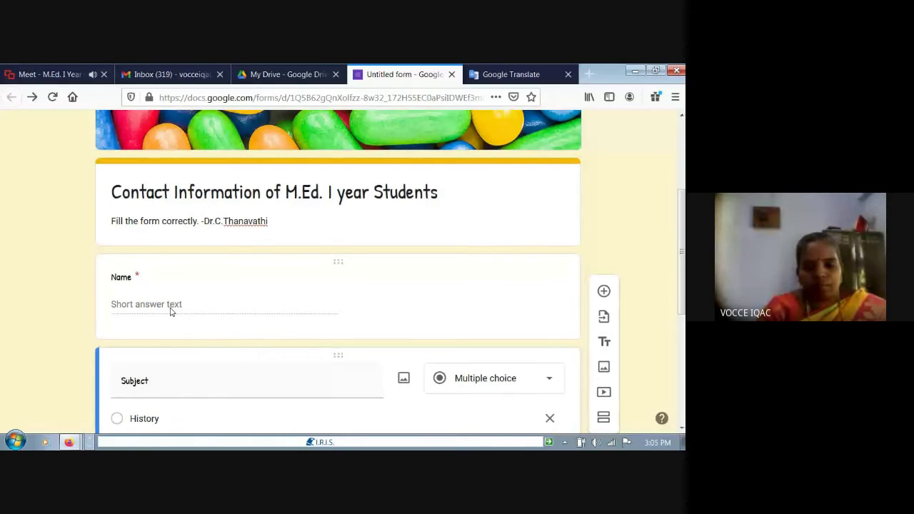
left_click_drag(680, 213, 678, 302)
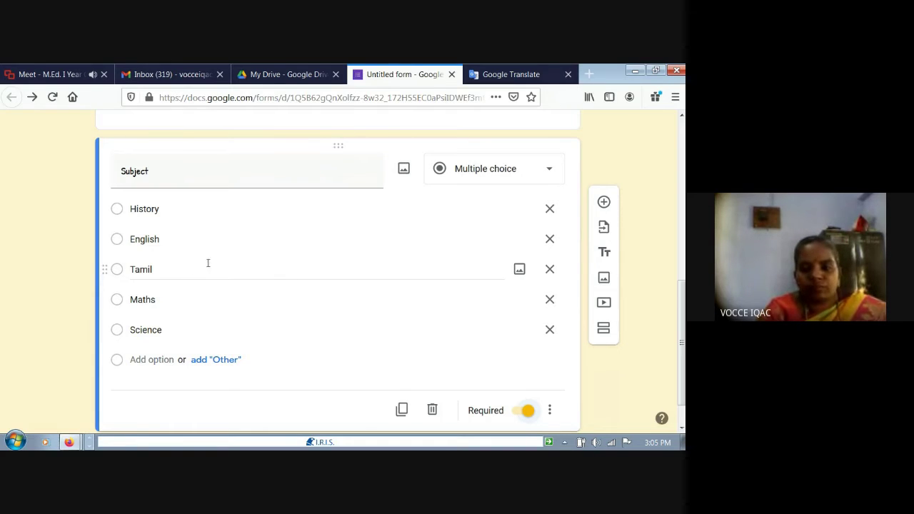
scroll(611, 179, "down", 1)
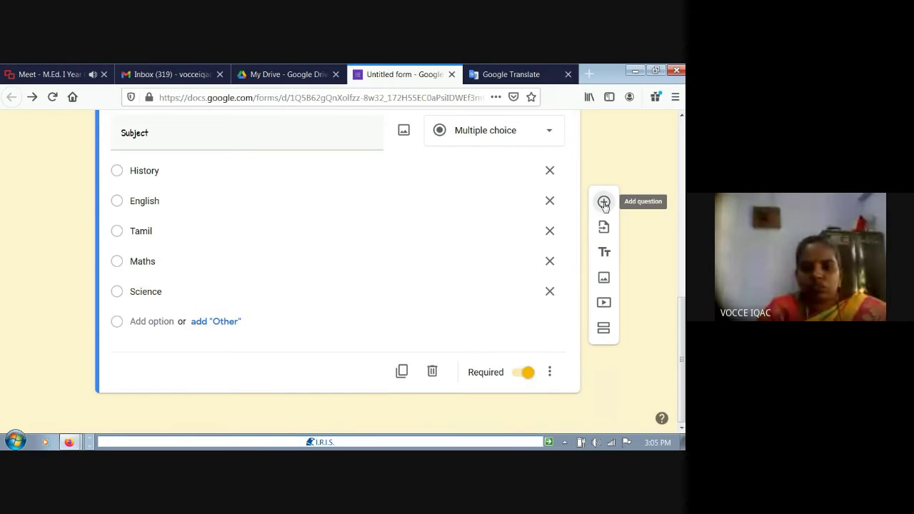
left_click(603, 204)
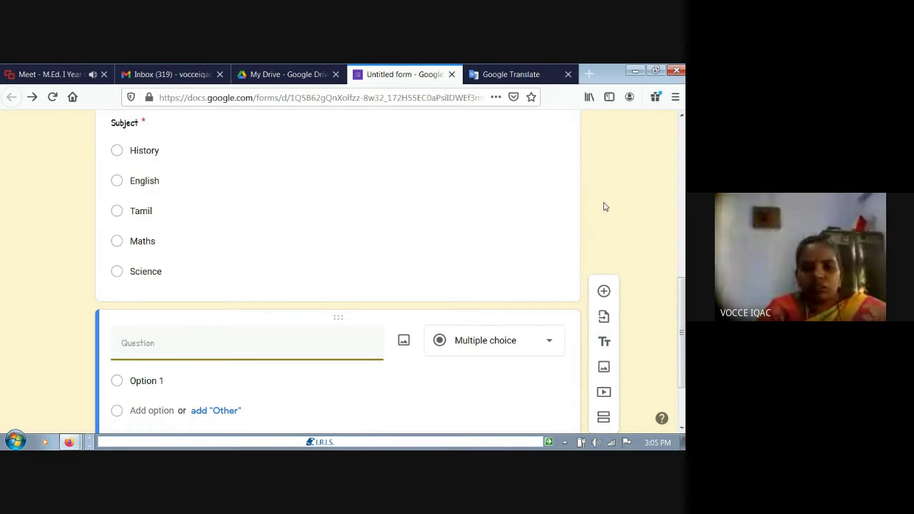
type("1.")
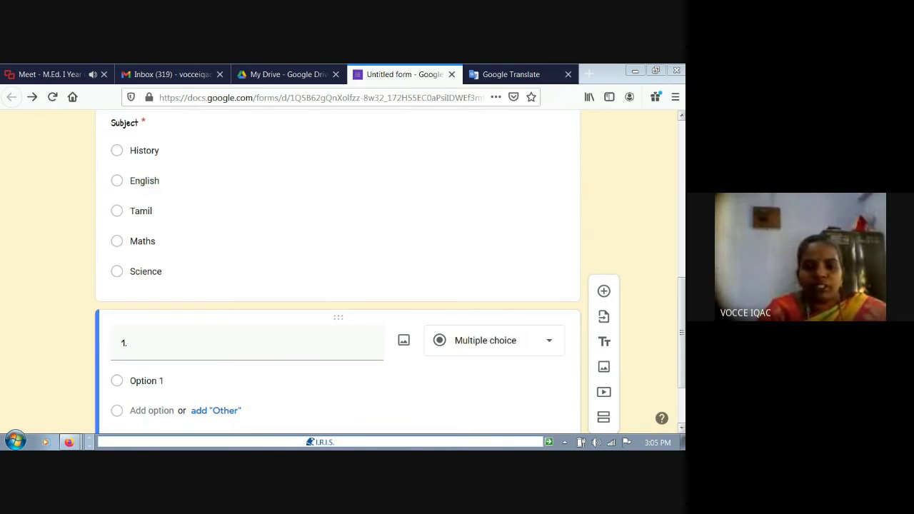
Complete the question title with "Teachers are encouraging my autonomy. ஆசிரியர்கள் எனது சுயாட்சியை ஊக்குவிக்கின்றனர்.", copying the statement from the open Microsoft Word documents
left_click(91, 447)
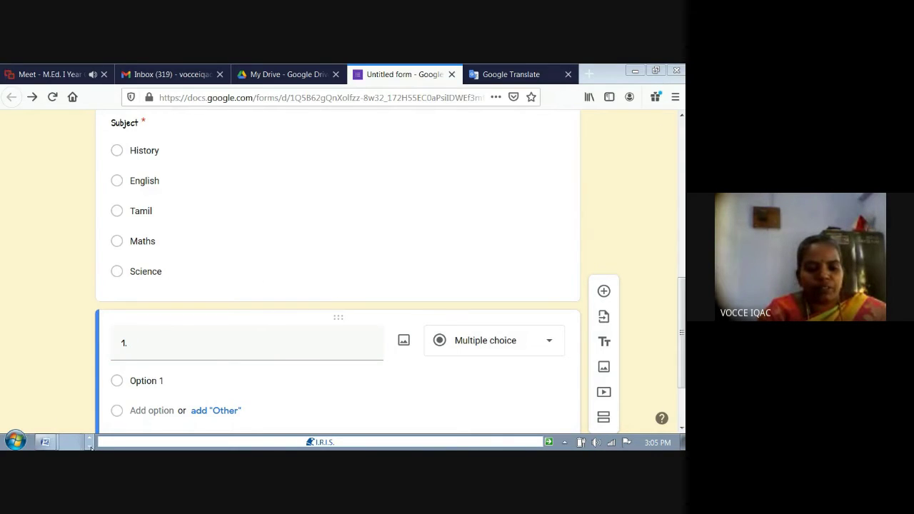
left_click(58, 443)
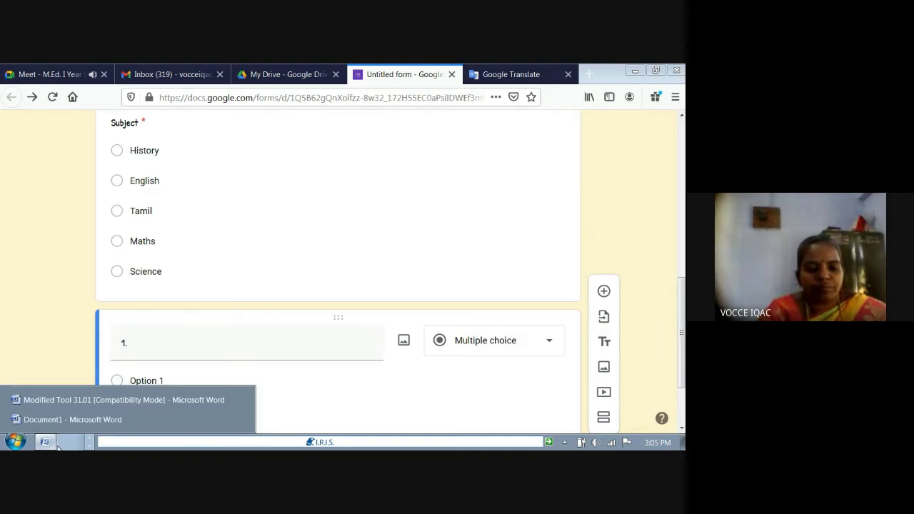
left_click(68, 403)
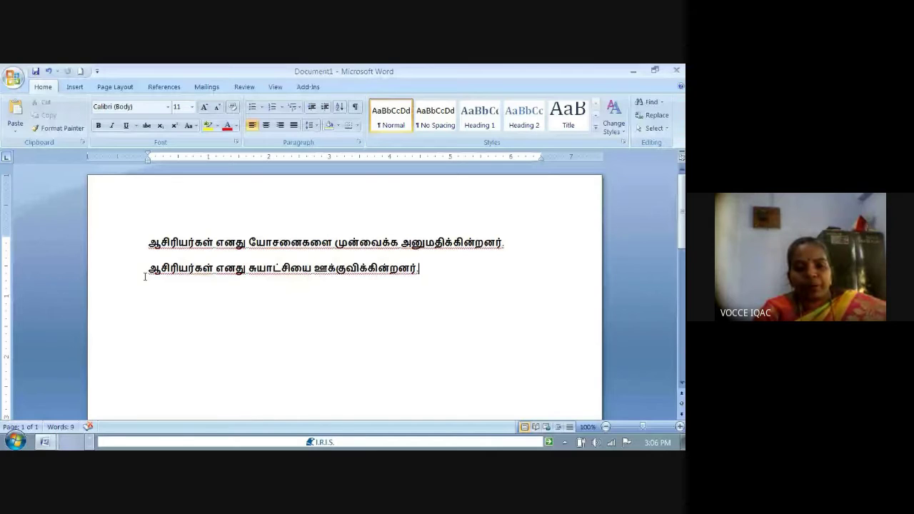
left_click(72, 442)
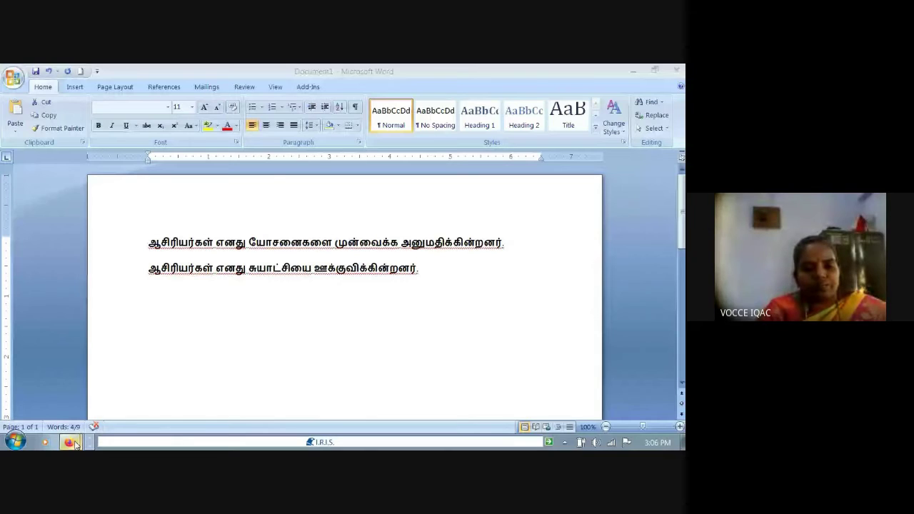
left_click(71, 443)
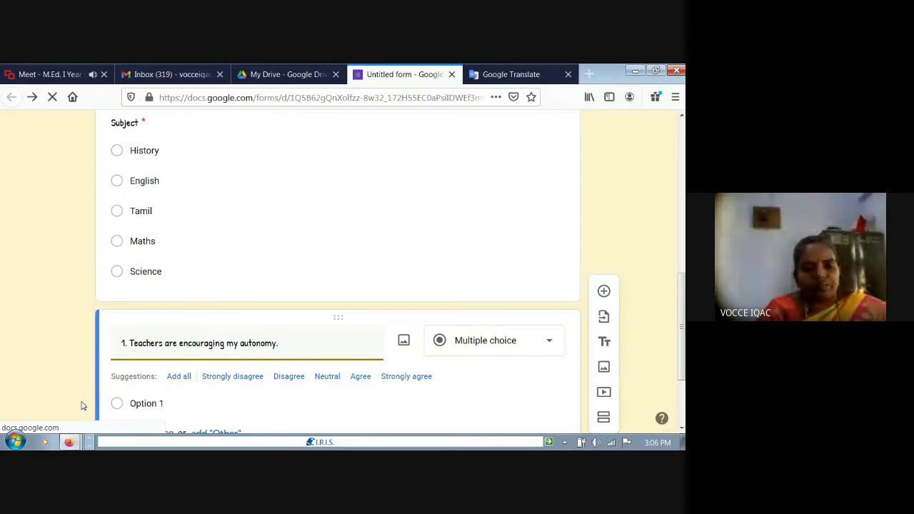
type("ஆசிரியர்கள் எனது சுயாட்சியை ஊக்குவிக்கின்றனர்.")
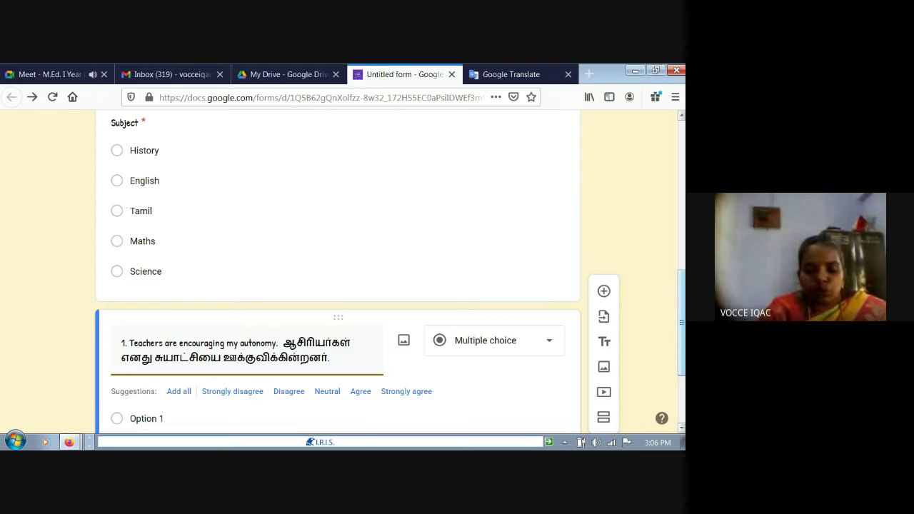
Try the Linear scale type and its range choices on question 1, and return it to Multiple choice
scroll(545, 298, "down", 1)
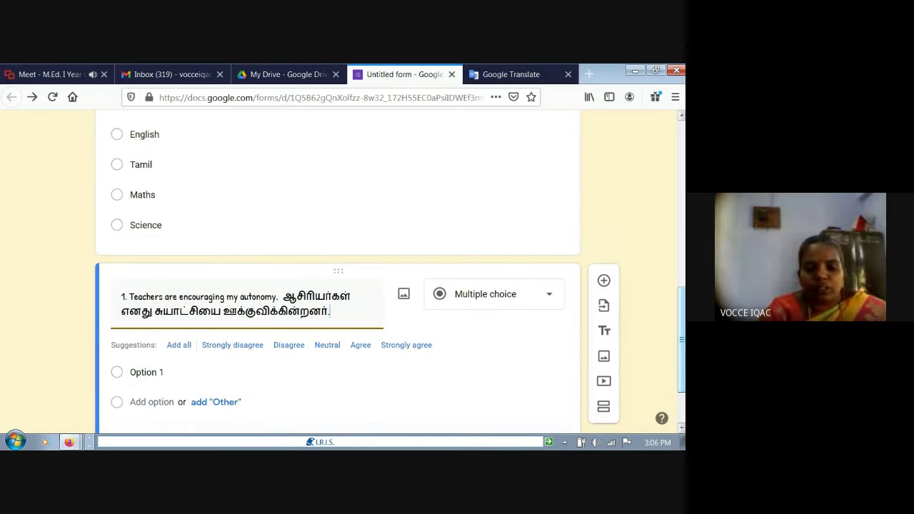
left_click(545, 298)
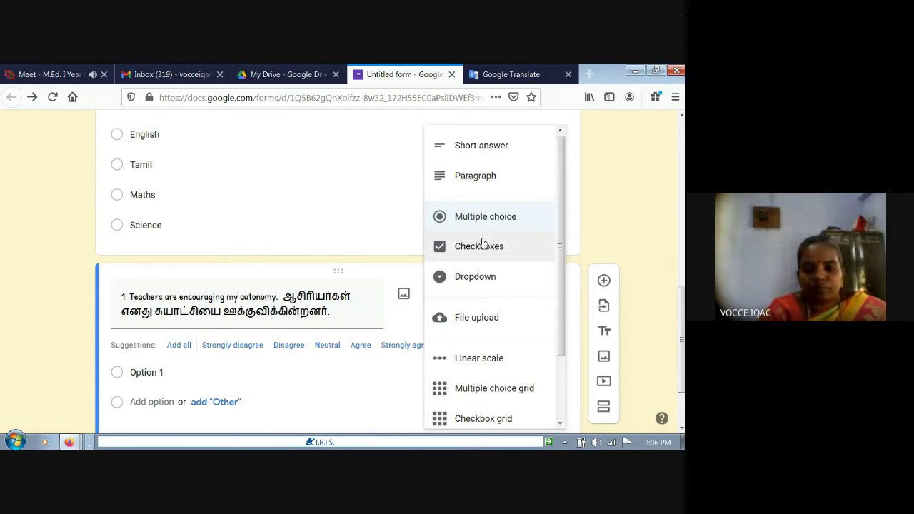
left_click(477, 367)
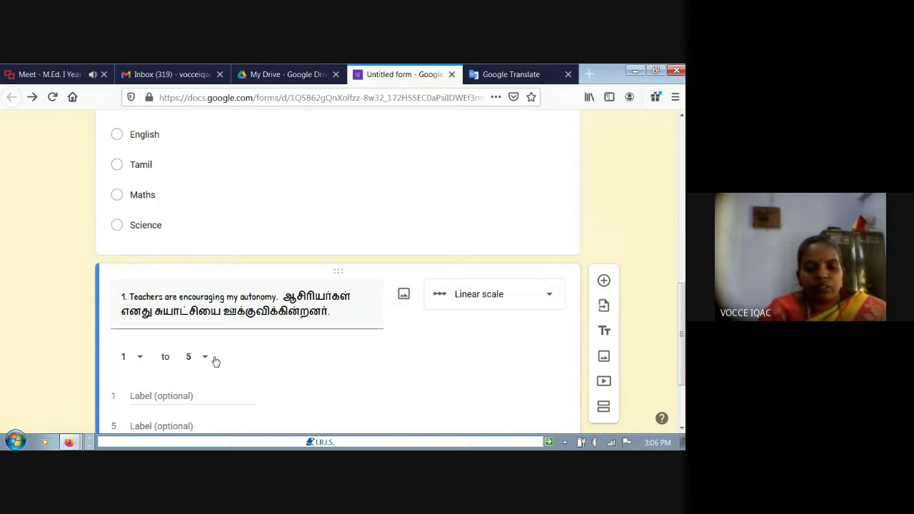
left_click(206, 358)
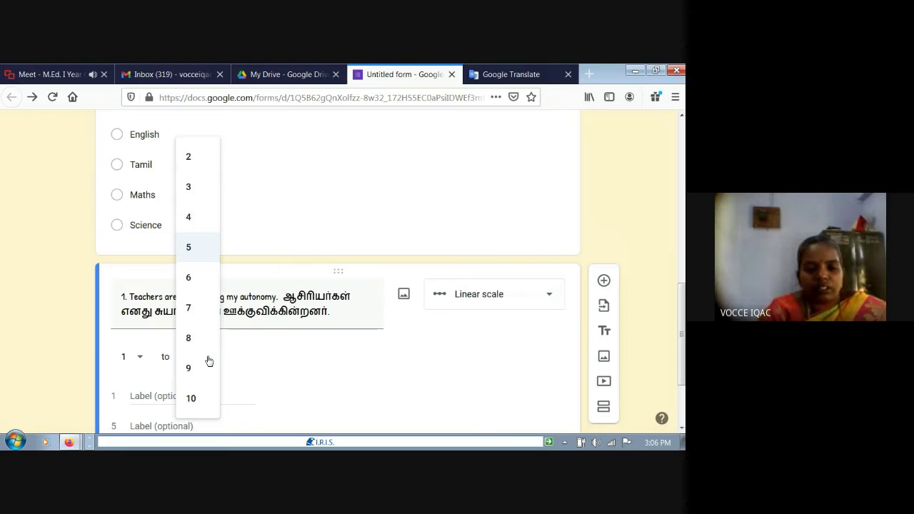
left_click(276, 369)
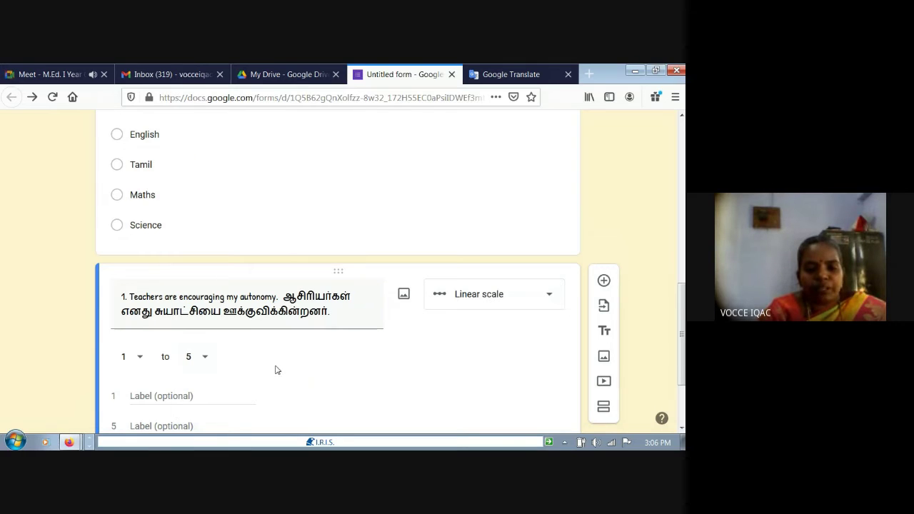
left_click(547, 294)
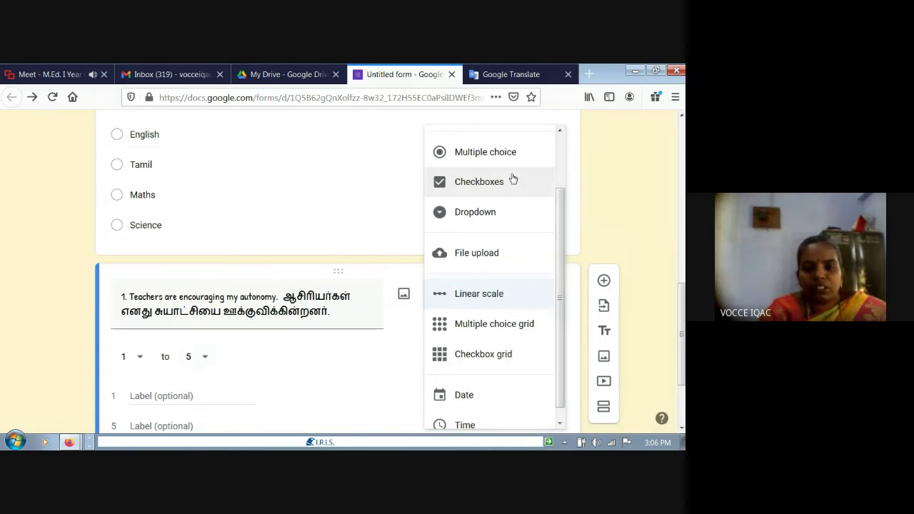
left_click(506, 152)
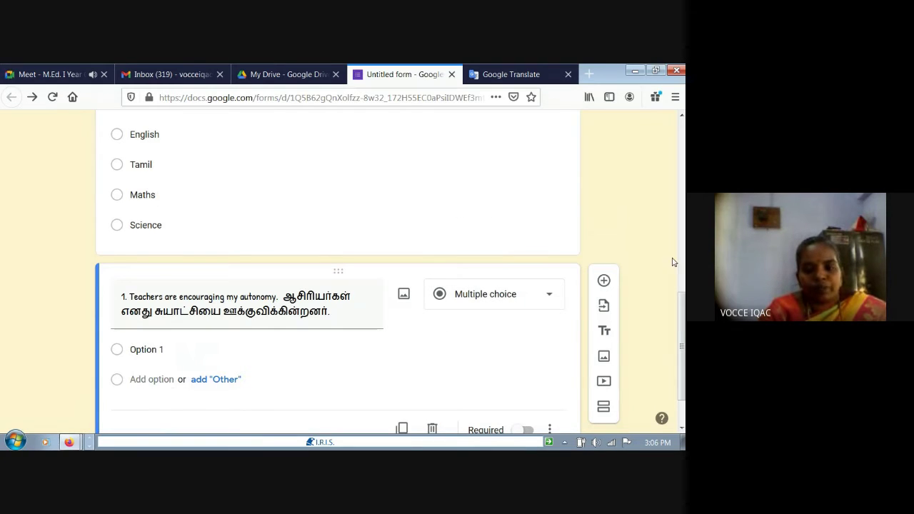
Try the Checkboxes, Dropdown, Multiple choice grid and Checkbox grid types on question 1, and return it to Multiple choice
scroll(683, 305, "down", 2)
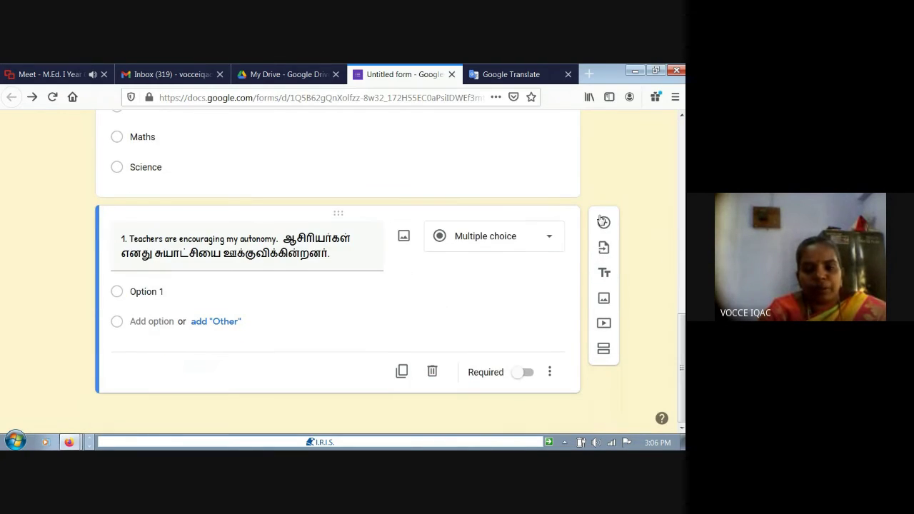
left_click(547, 246)
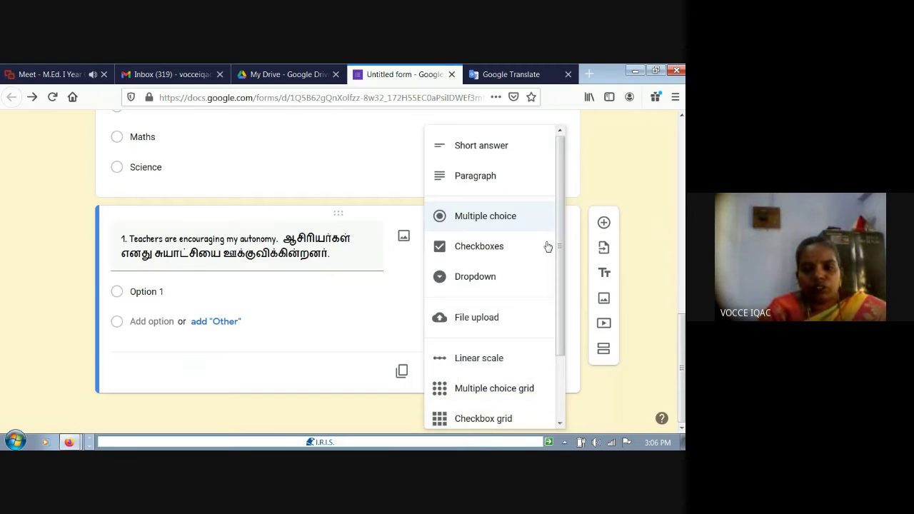
left_click(490, 247)
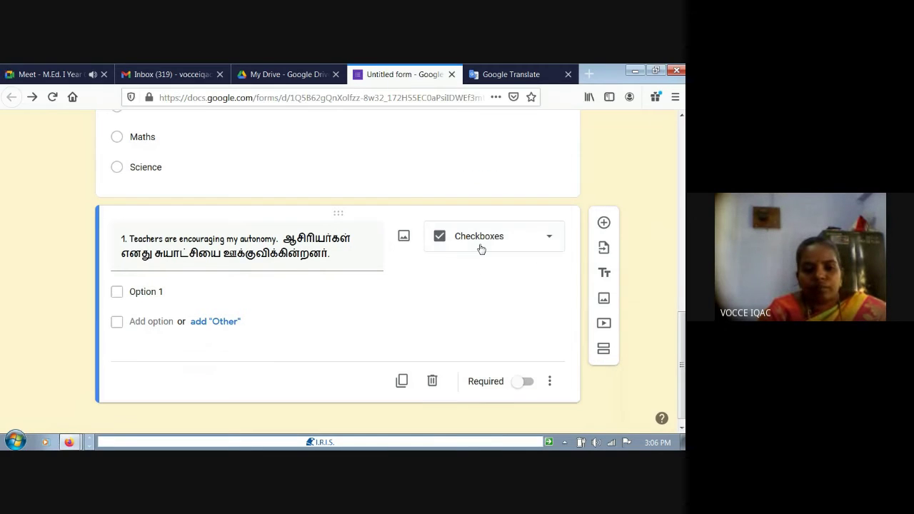
left_click(549, 238)
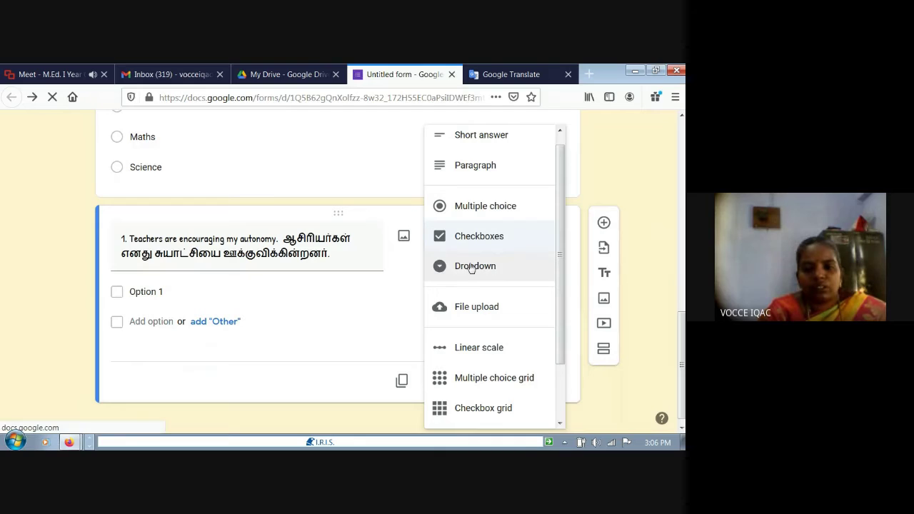
left_click(471, 267)
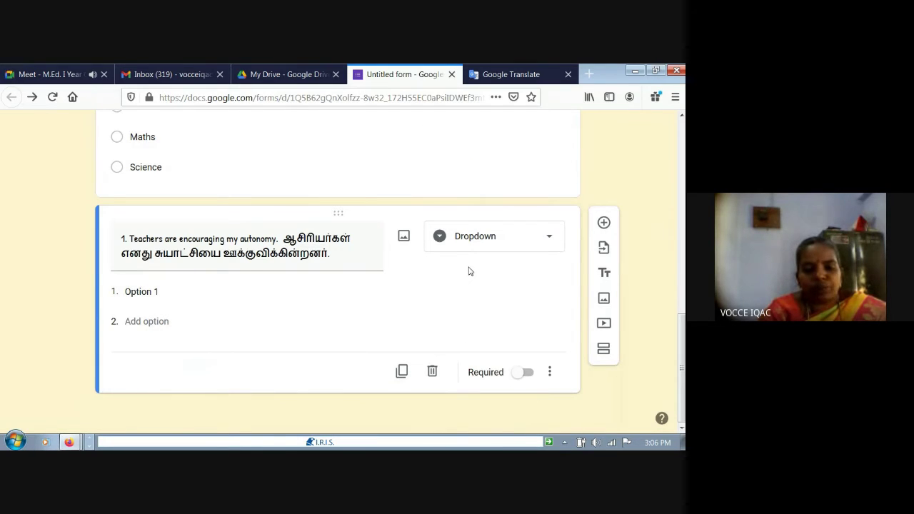
left_click(550, 238)
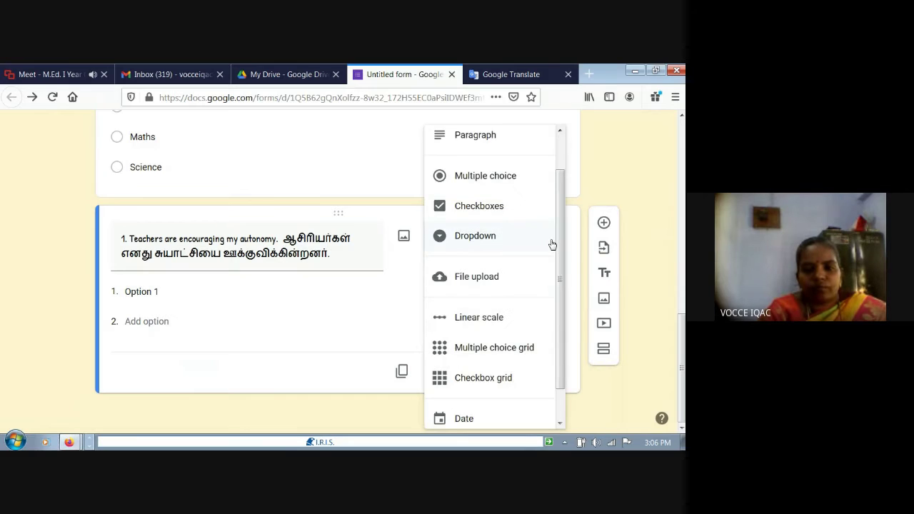
left_click(455, 351)
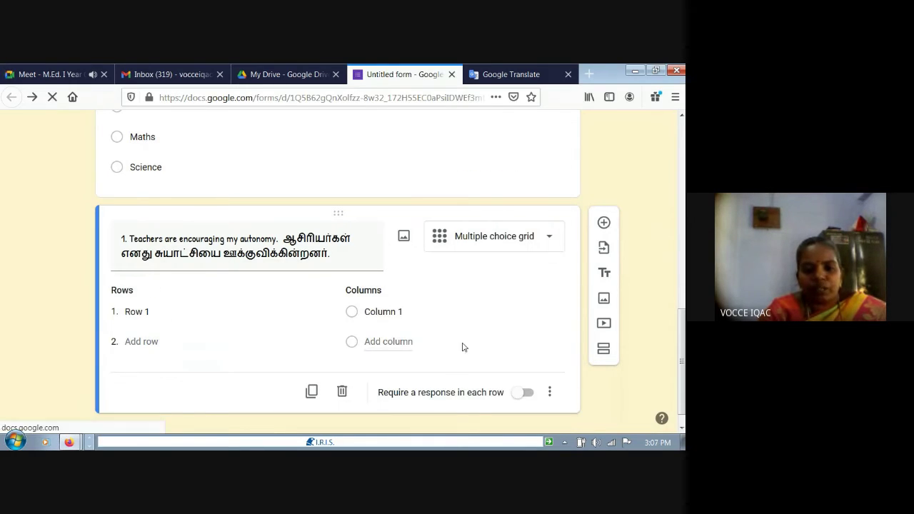
left_click(550, 239)
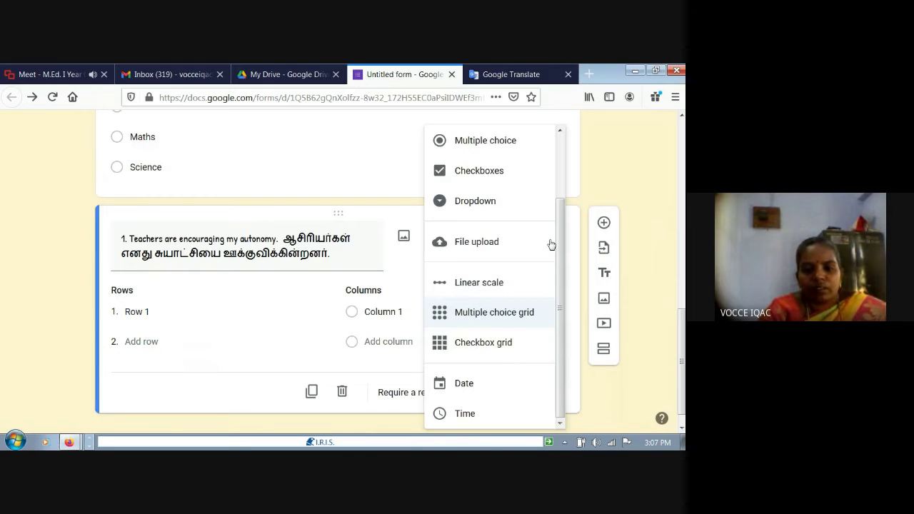
left_click(497, 356)
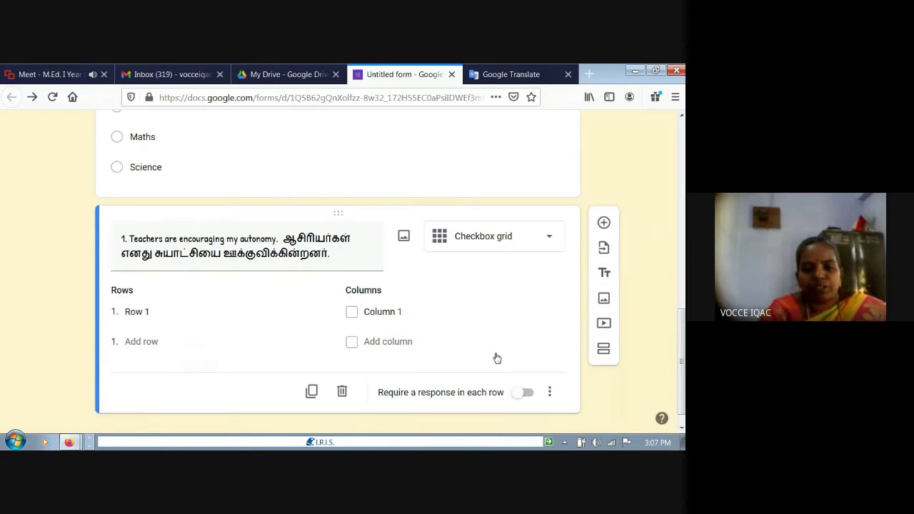
left_click(555, 240)
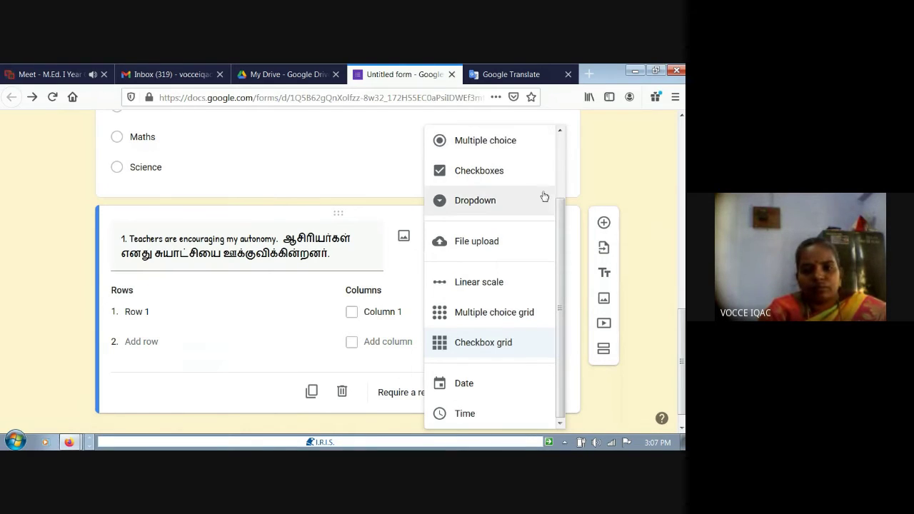
left_click_drag(557, 218, 544, 126)
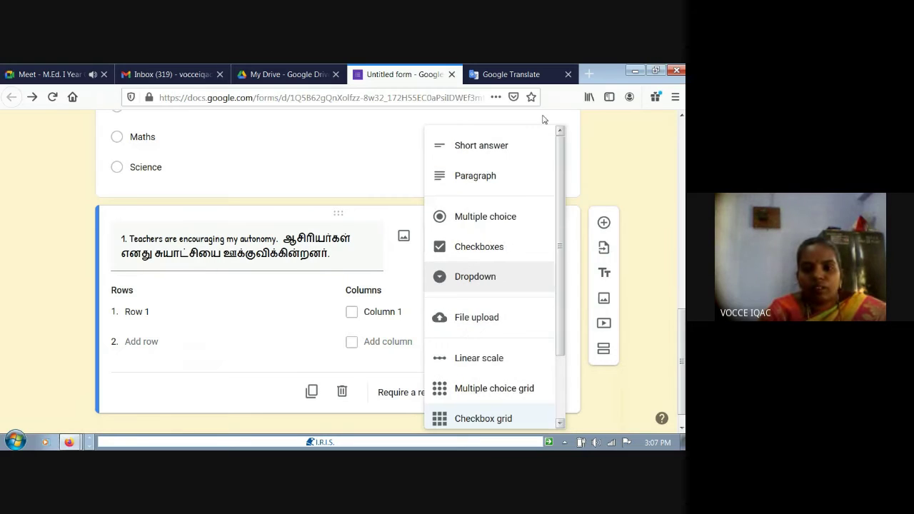
left_click(489, 218)
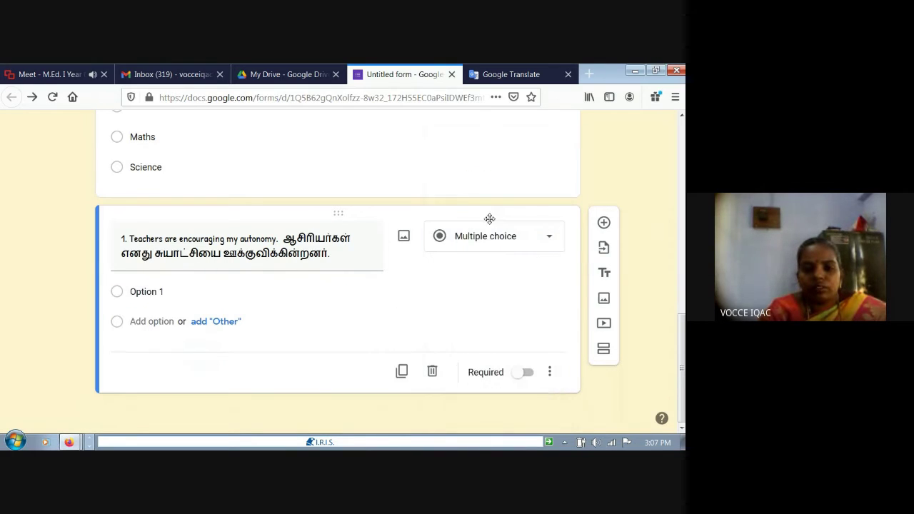
Change question 1 from Multiple choice to the Linear scale type
left_click(158, 289)
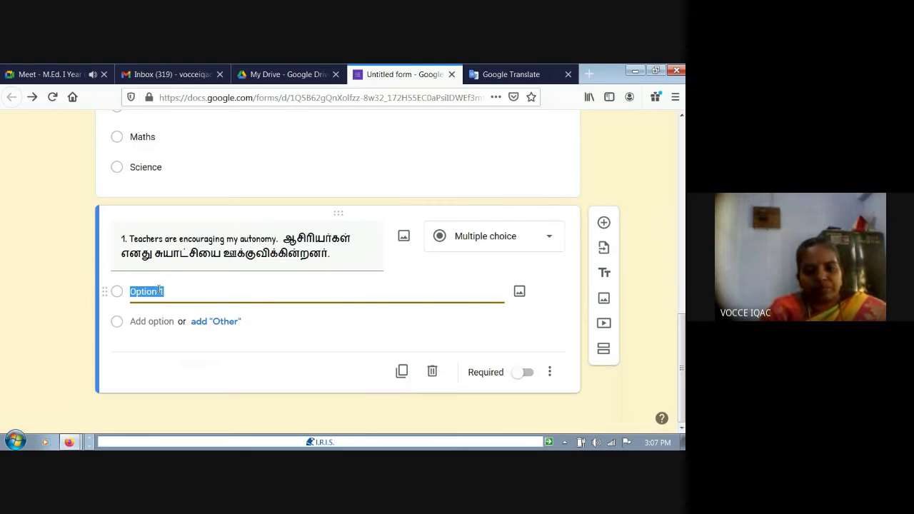
left_click(548, 239)
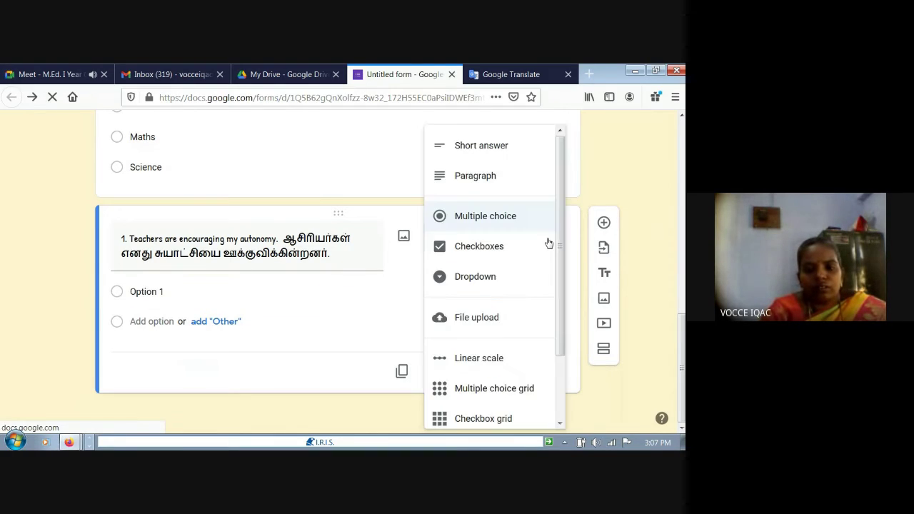
left_click(480, 368)
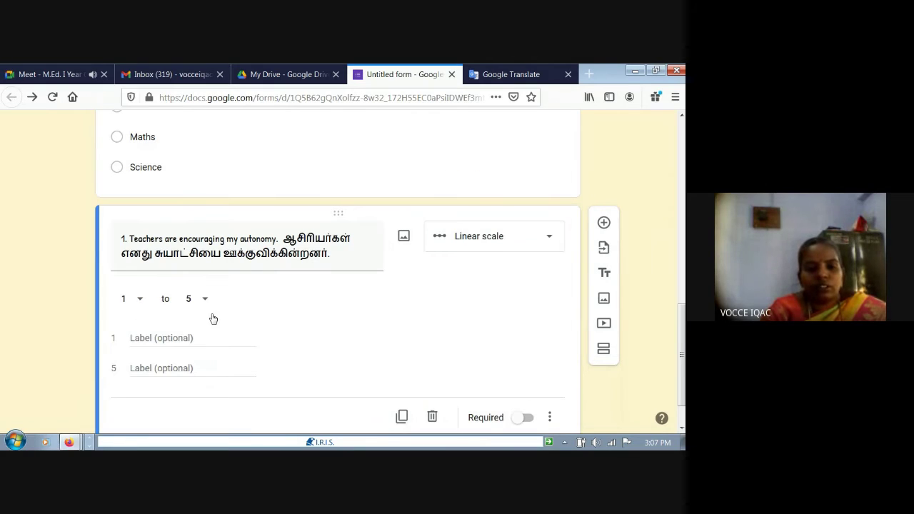
Label scale value 1 "Strongly Disagree" and value 5 "Strongly Agree", and make question 1 required
left_click(146, 342)
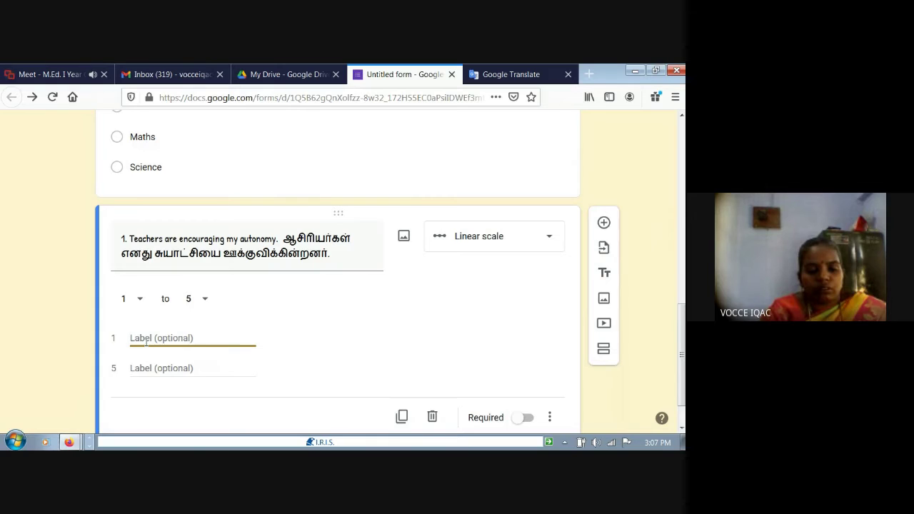
type("Str")
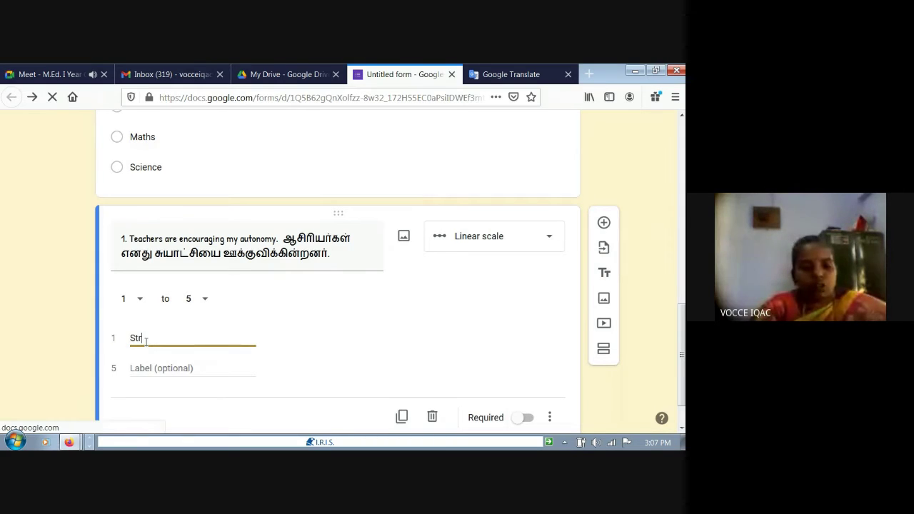
type("ongly")
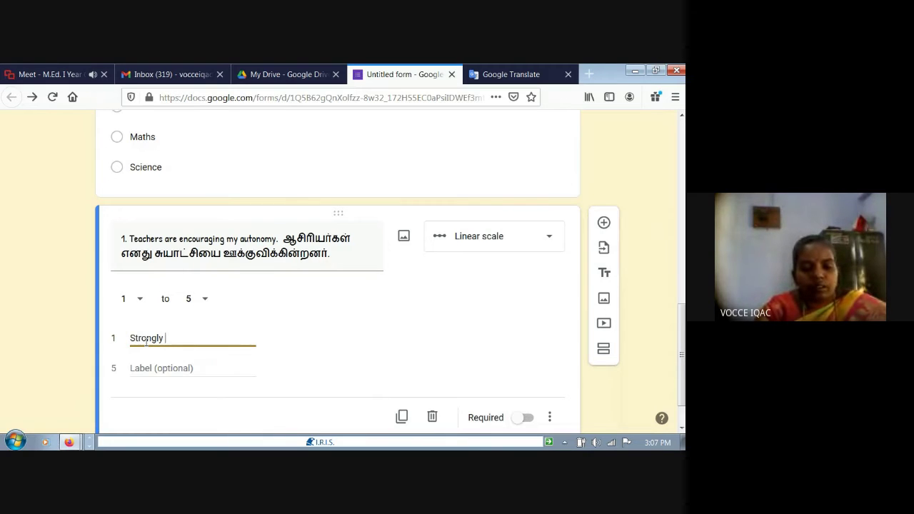
type(" Disag")
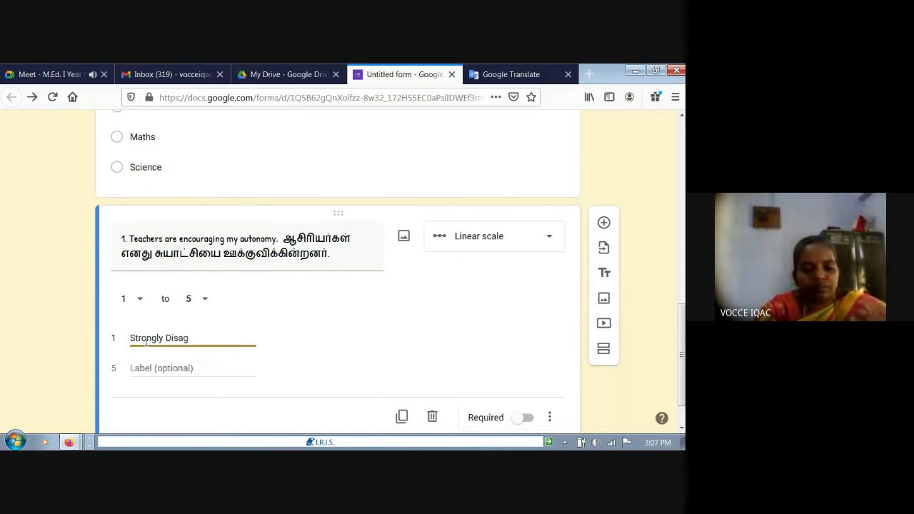
type("ree")
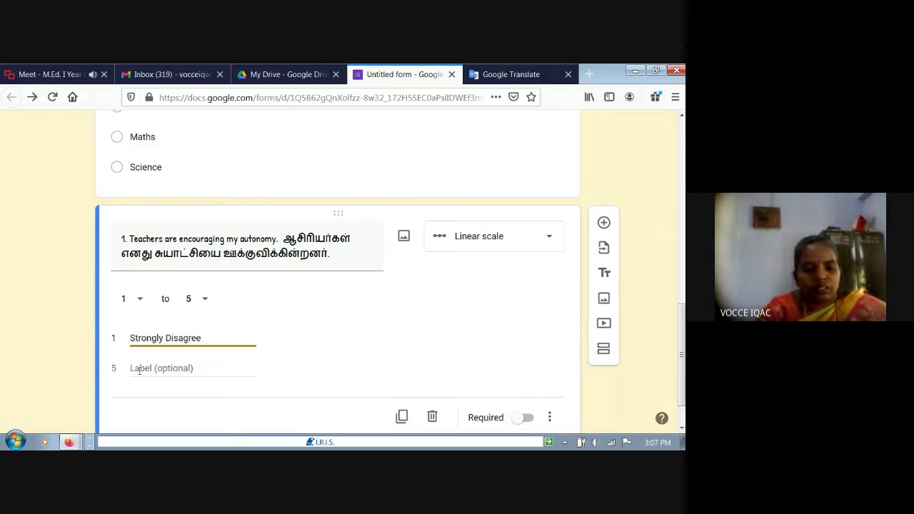
left_click(139, 370)
type("Strongly Agree")
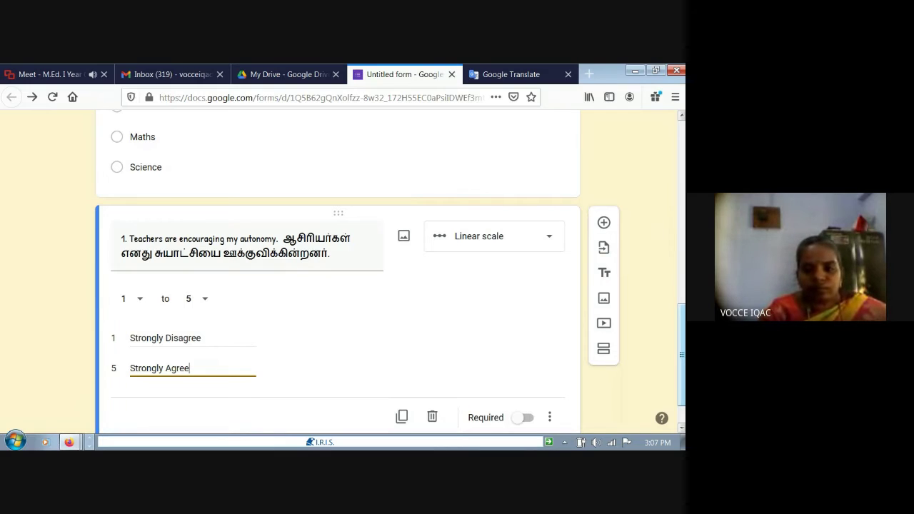
scroll(684, 330, "down", 1)
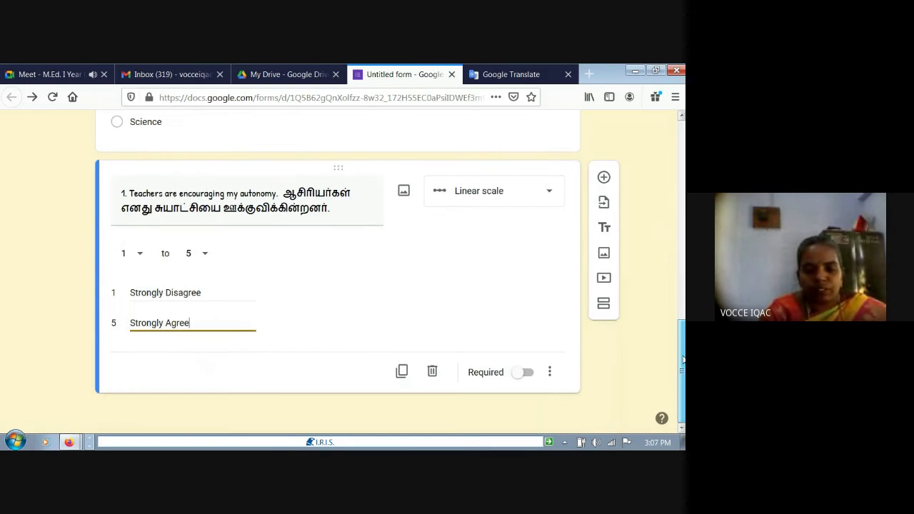
left_click(526, 372)
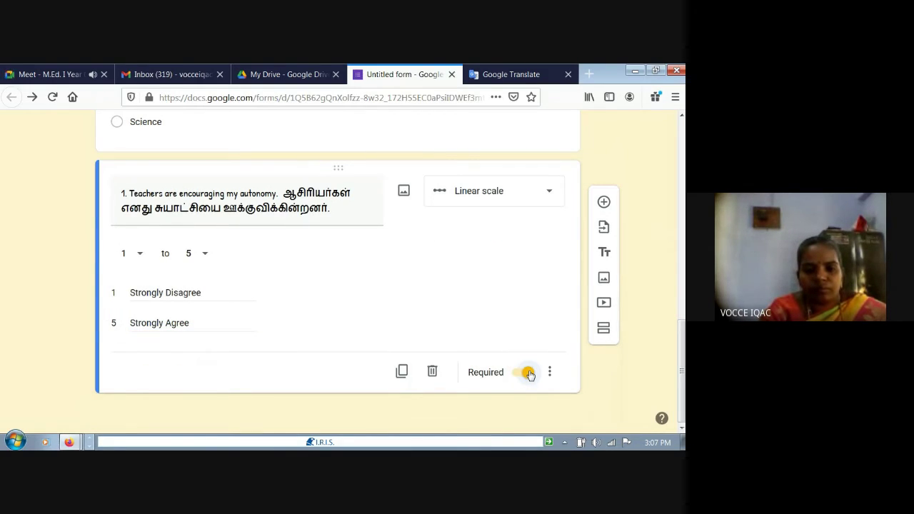
Insert the white dove picture from the computer's Pictures library as an image item below question 1
left_click(603, 302)
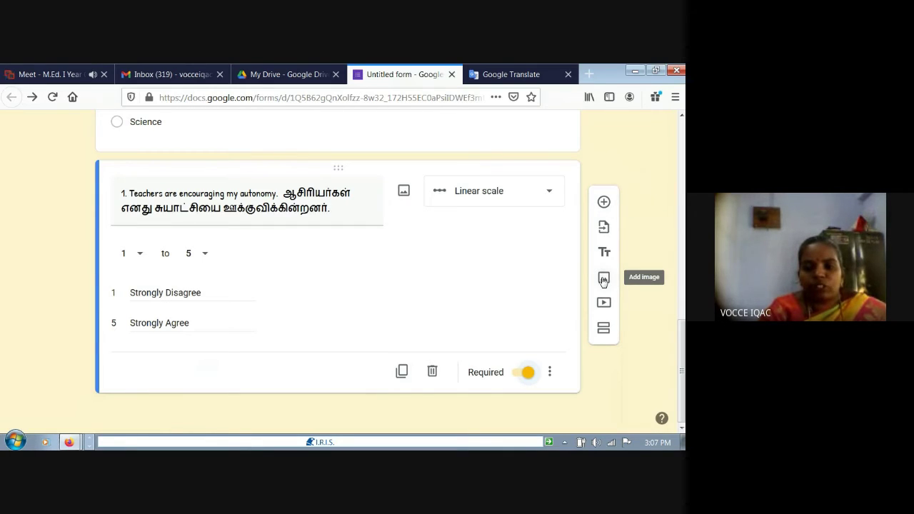
left_click(604, 279)
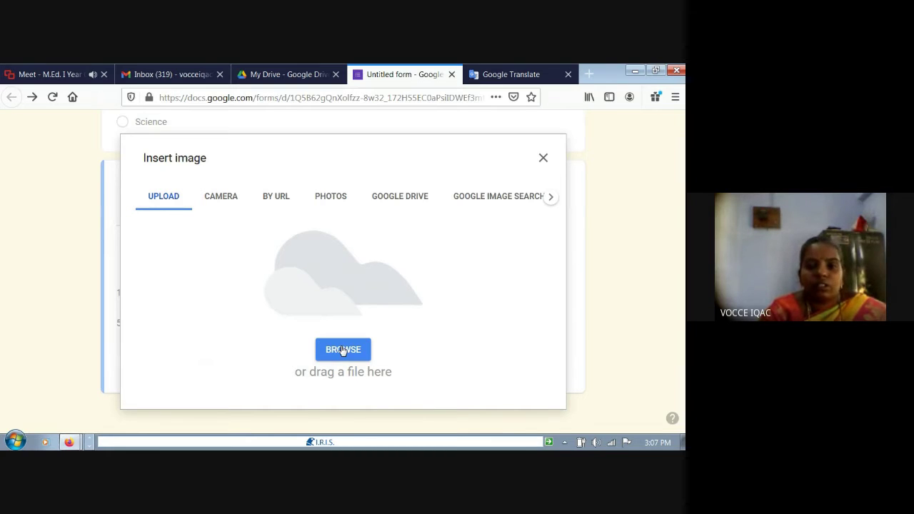
left_click(363, 352)
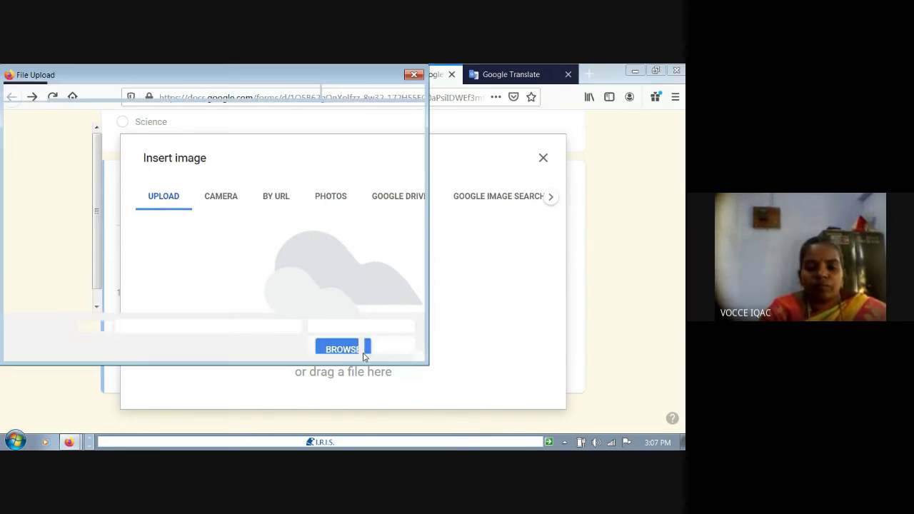
mouse_move(420, 164)
left_mouse_down()
mouse_move(406, 285)
mouse_move(415, 157)
left_mouse_up()
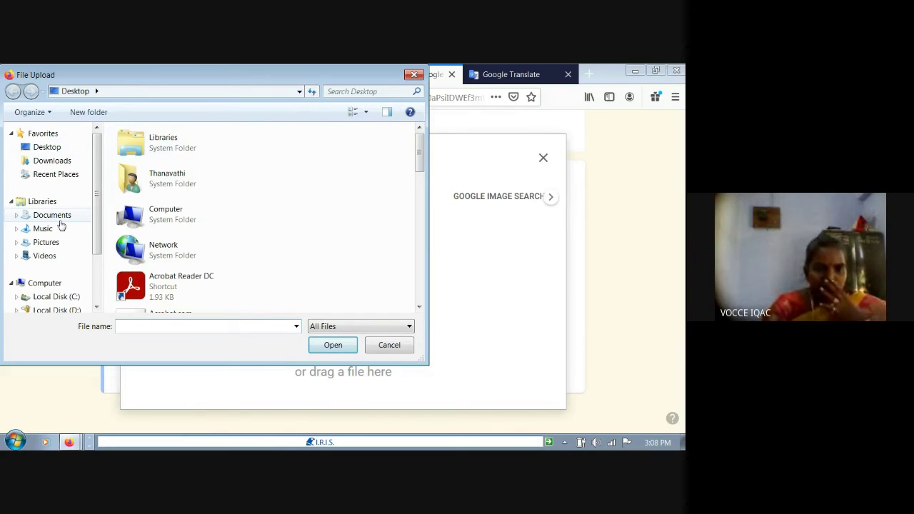
left_click(52, 243)
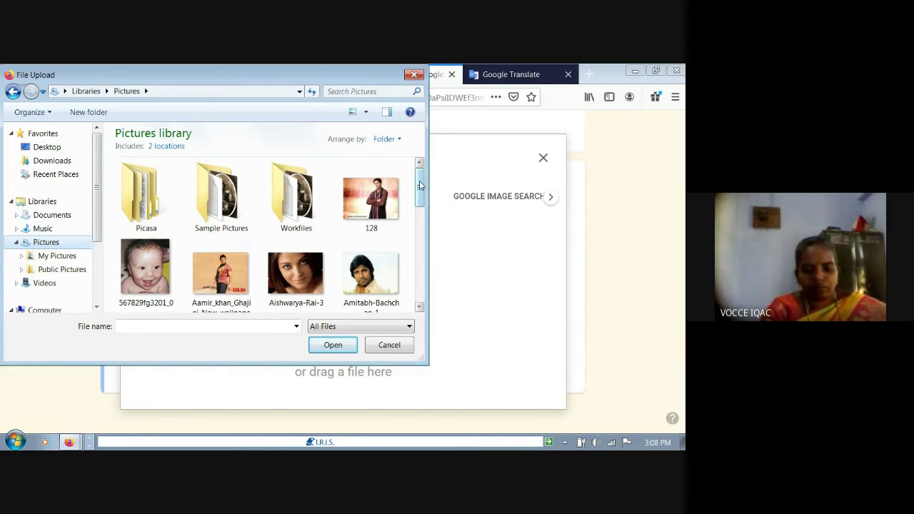
left_click_drag(421, 186, 419, 219)
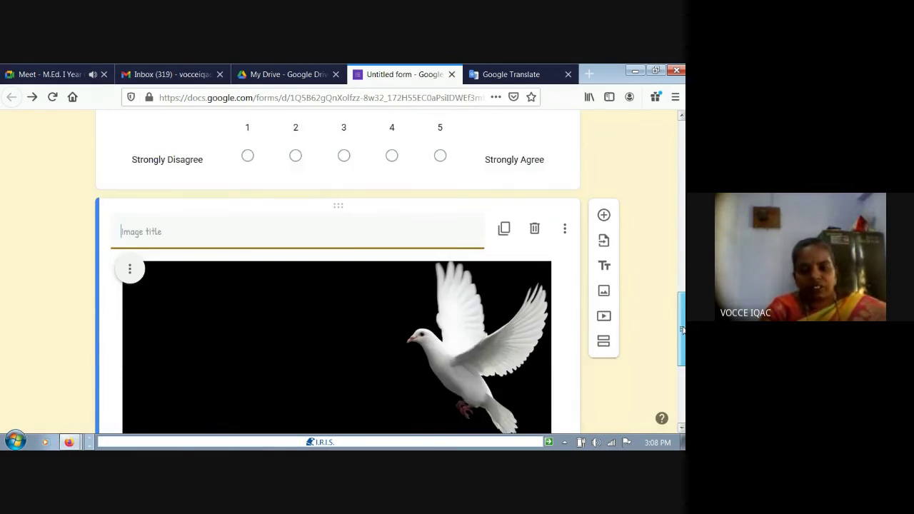
Title the dove image "Dove"
left_click_drag(681, 301, 682, 366)
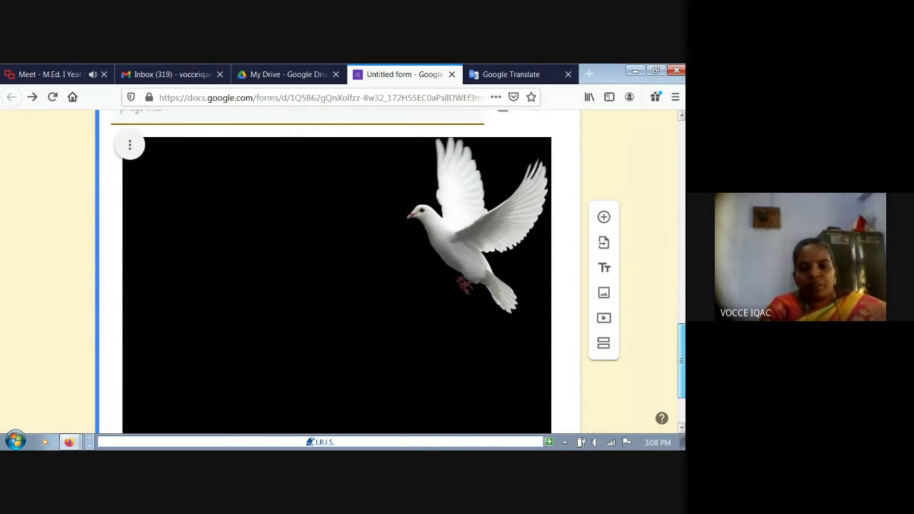
scroll(321, 285, "up", 5)
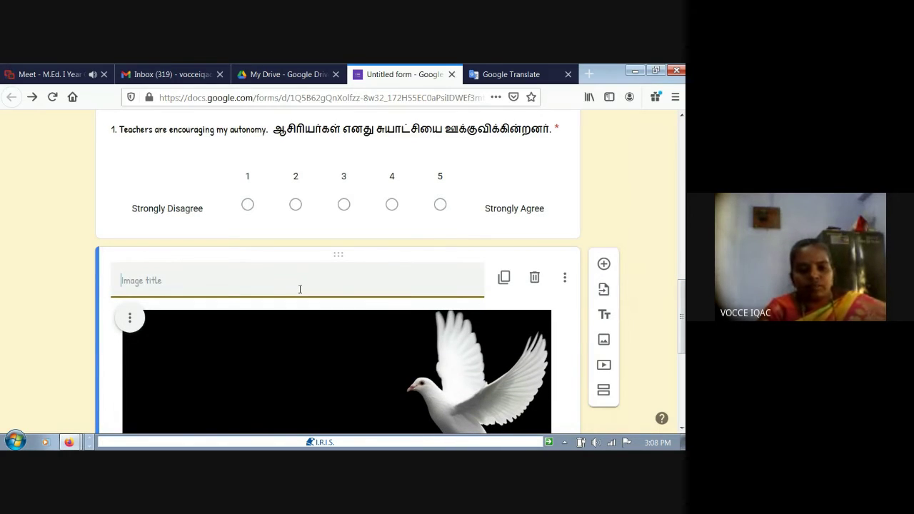
type("Dove")
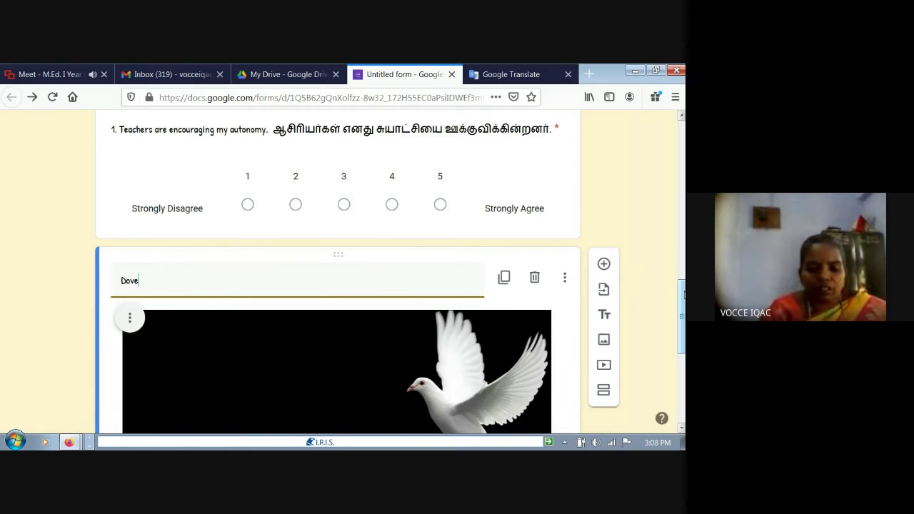
Add a title and description block below the dove image and title it "Thank you for submitting"
left_click_drag(683, 294, 683, 364)
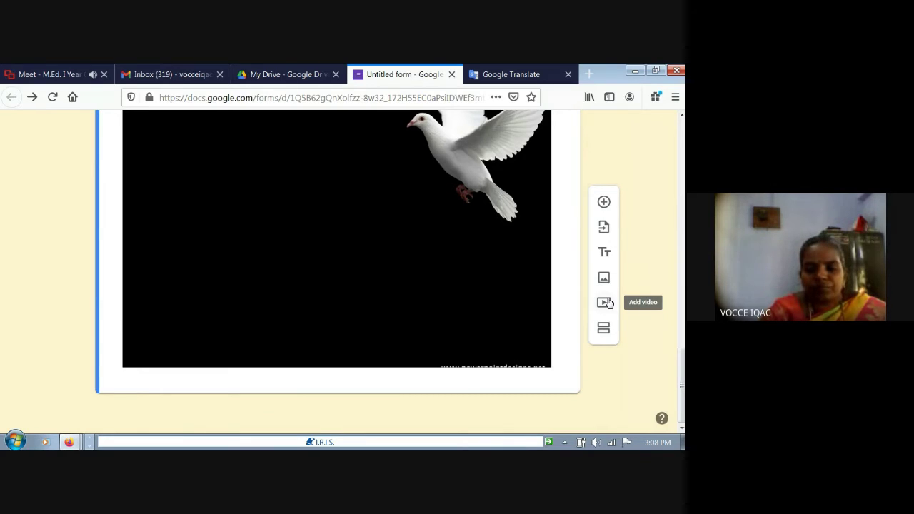
left_click(604, 254)
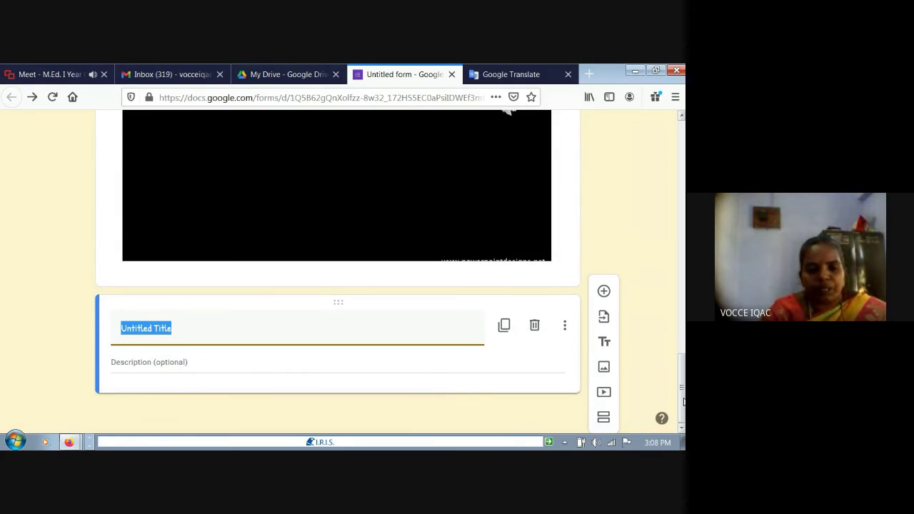
type("Tha")
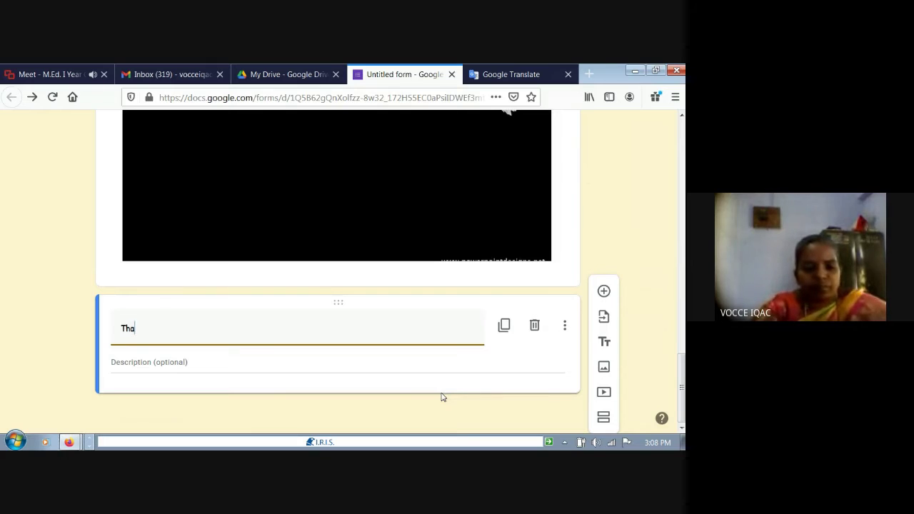
type("nk you fo")
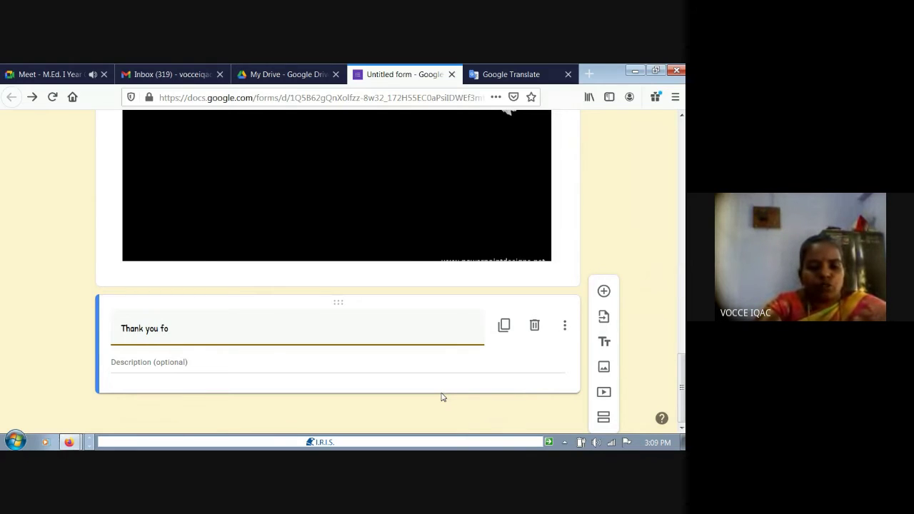
type("r submittin")
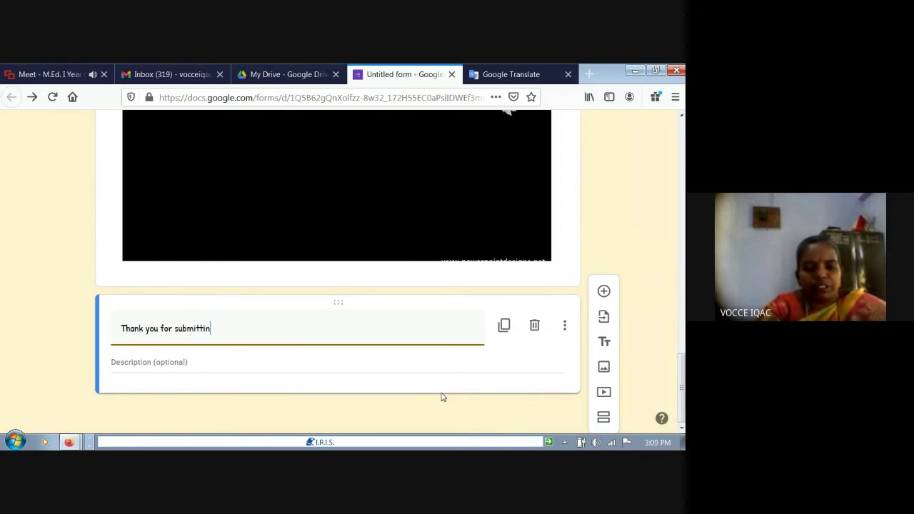
type("g")
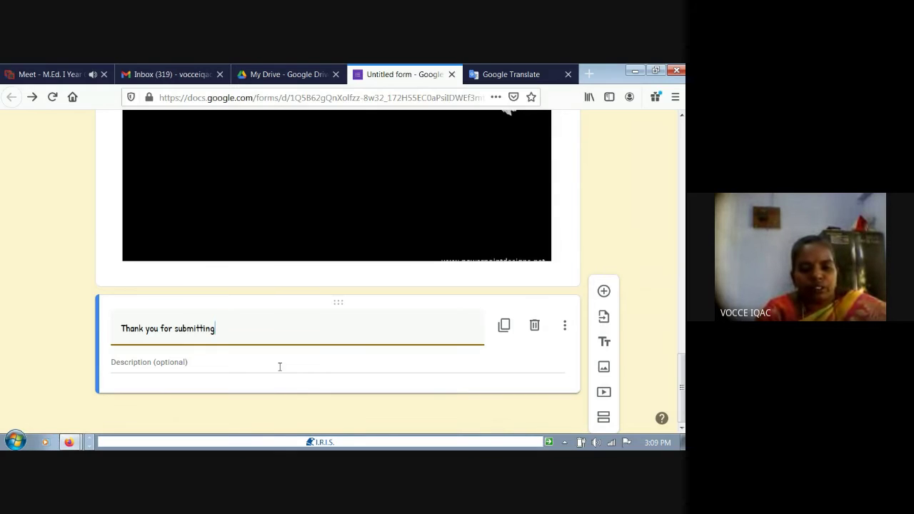
Enter "Congratulations!" as the description of the thank-you block
left_click(280, 366)
type("Co")
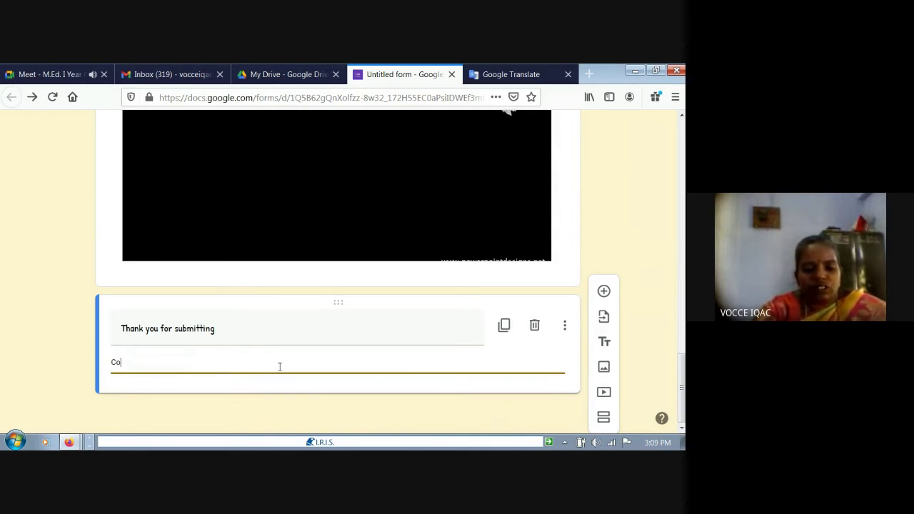
type("ngratu")
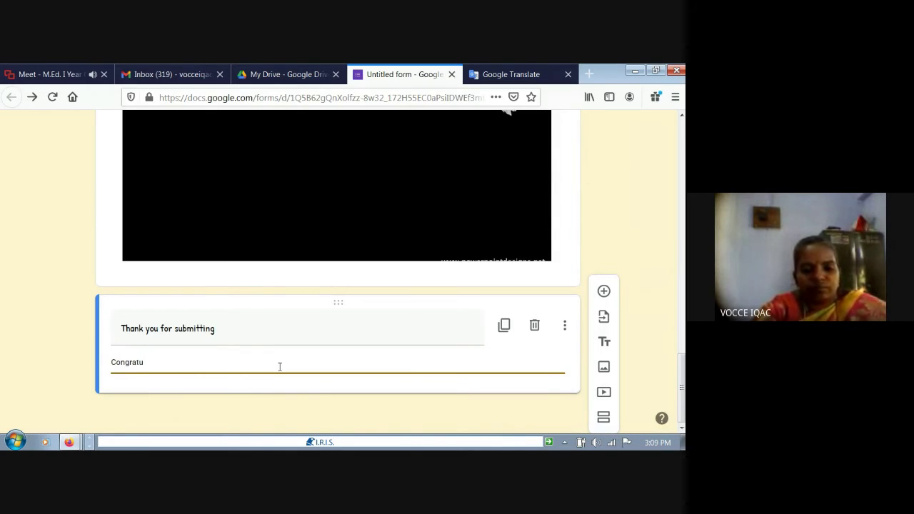
type("lations!")
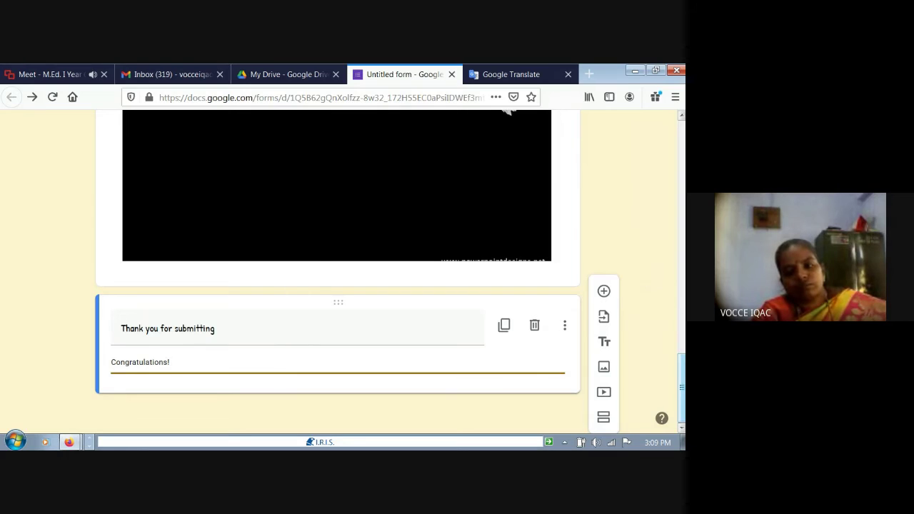
Add a new question directly below the dove image and begin its title with "2."
left_click_drag(682, 388, 668, 208)
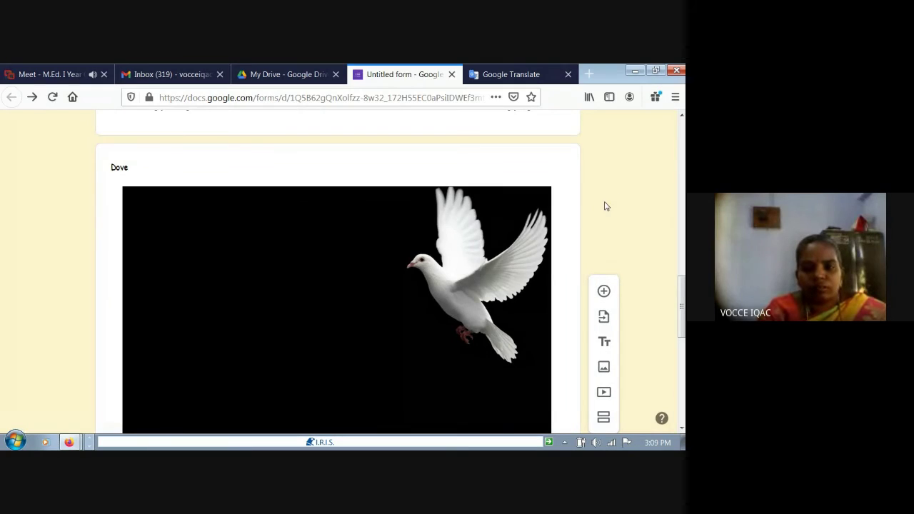
left_click_drag(682, 302, 682, 345)
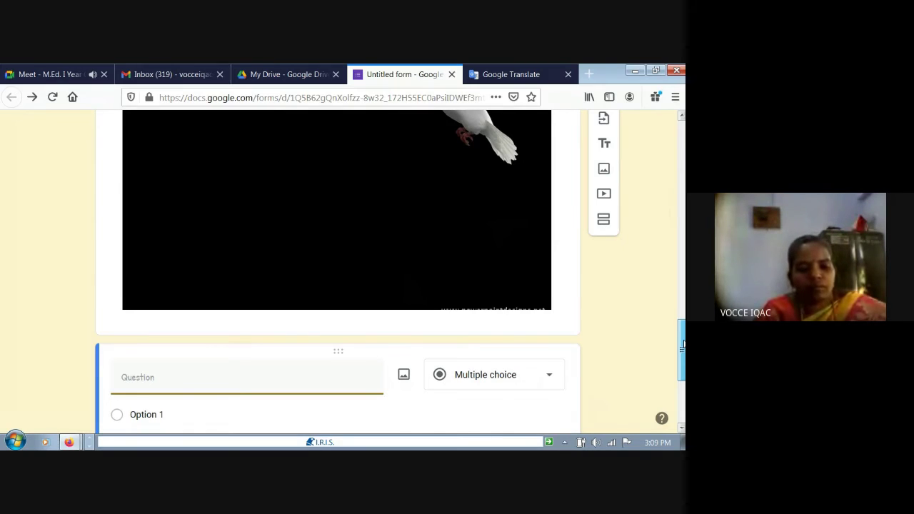
type("2.")
Copy the statement "Teachers are allowing my ideas to present." from the Modified Tool 31.01 document in Microsoft Word and return to the form
mouse_move(45, 442)
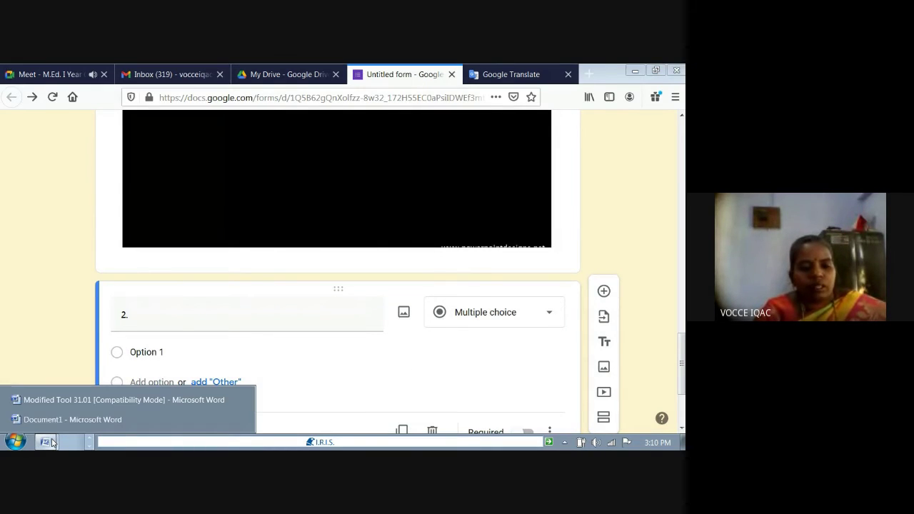
left_click(68, 404)
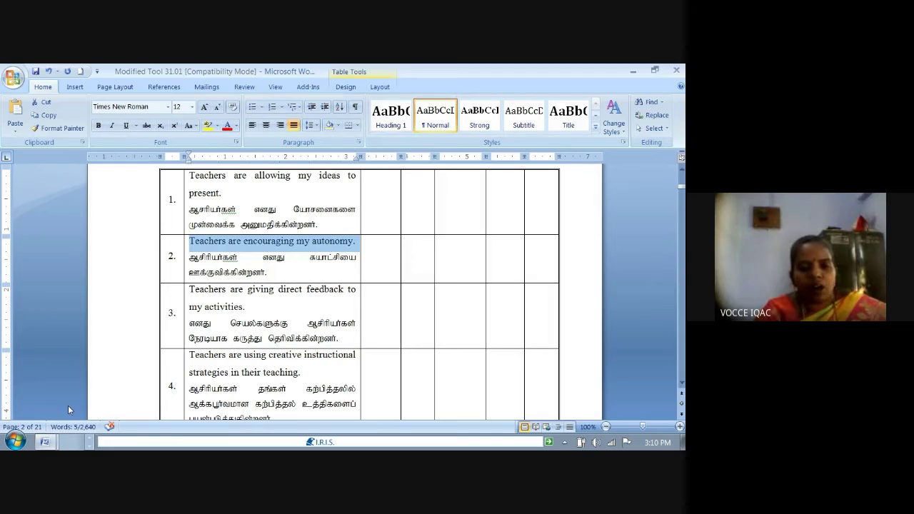
left_click_drag(192, 191, 191, 180)
key("shift+Right")
key("shift+Right")
key("shift+Right")
key("shift+Right")
key("shift+Right")
key("shift+Right")
key("shift+Right")
key("shift+Right")
key("ctrl+c")
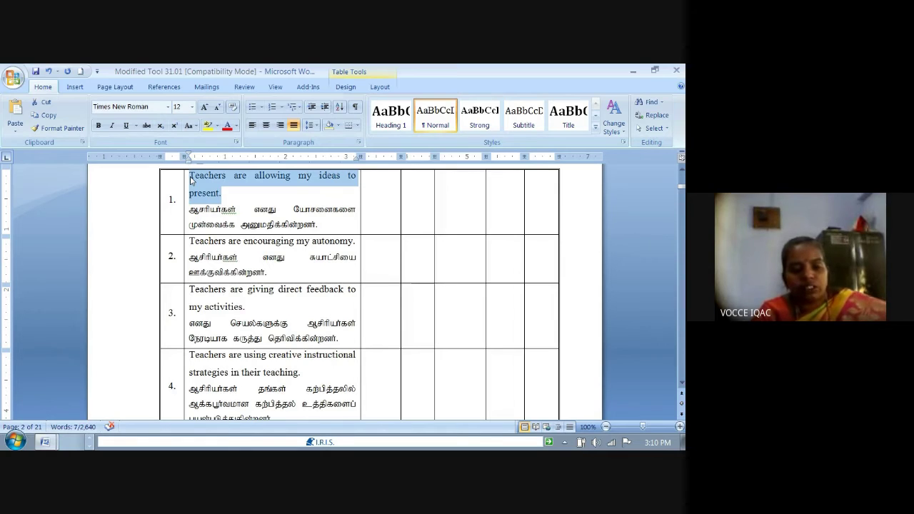
left_click(89, 441)
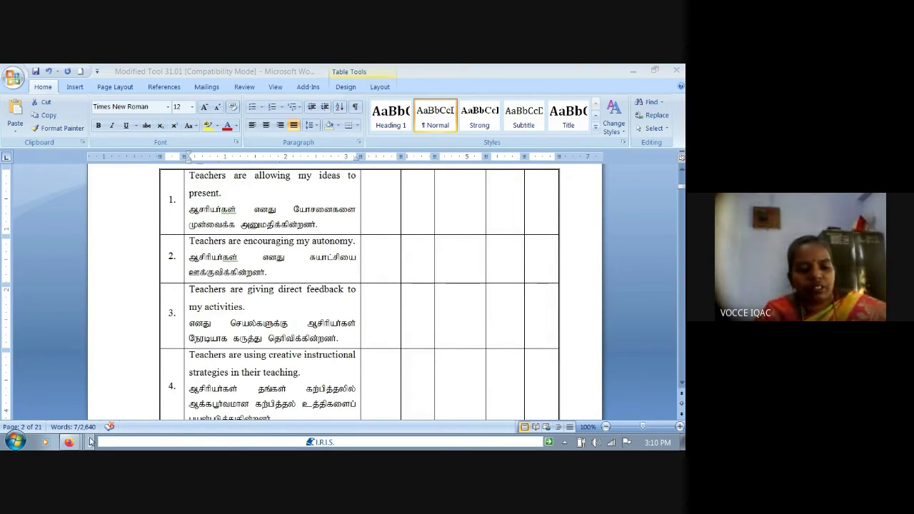
Paste the copied statement "Teachers are allowing my ideas to present." after "2." in the new form question's title
mouse_move(68, 441)
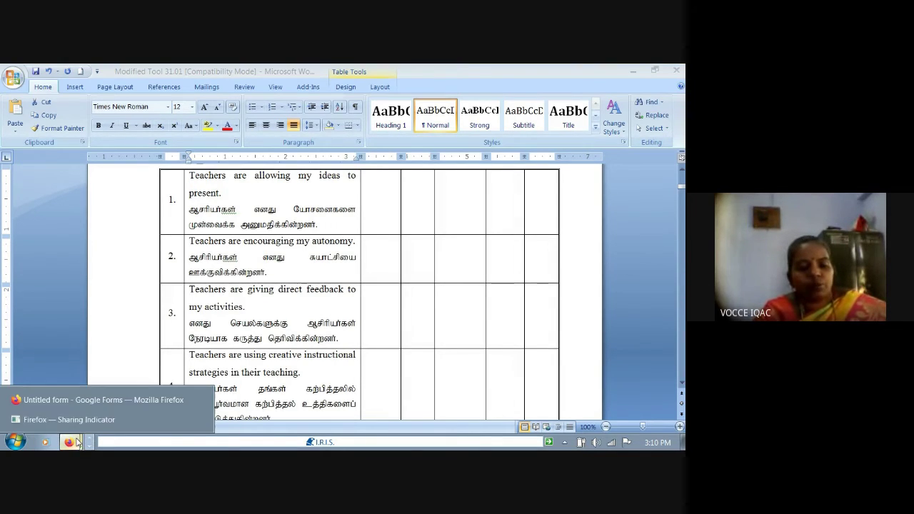
left_click(95, 401)
key("ctrl+v")
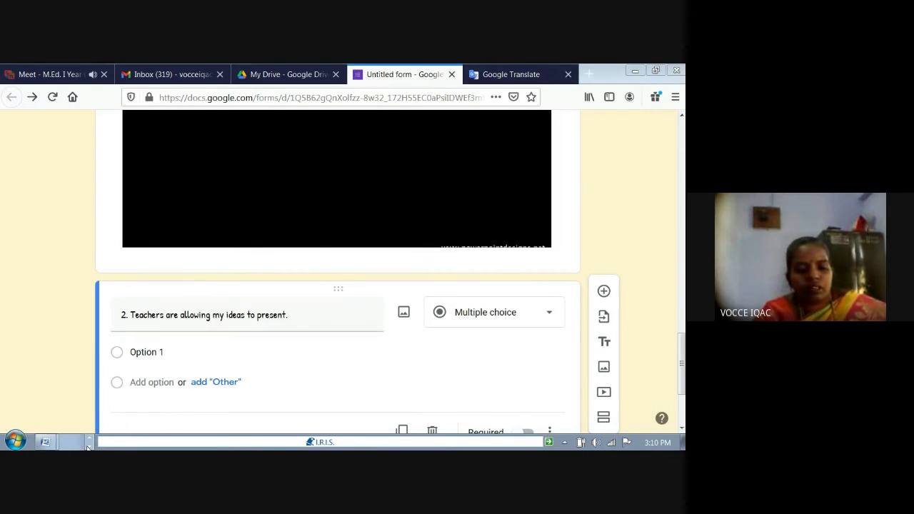
Copy the Tamil sentence "ஆசிரியர்கள் எனது யோசனைகளை முன்வைக்க அனுமதிக்கின்றனர்." from Document1 in Microsoft Word and append it to question 2's title in the form
mouse_move(44, 441)
left_click(53, 421)
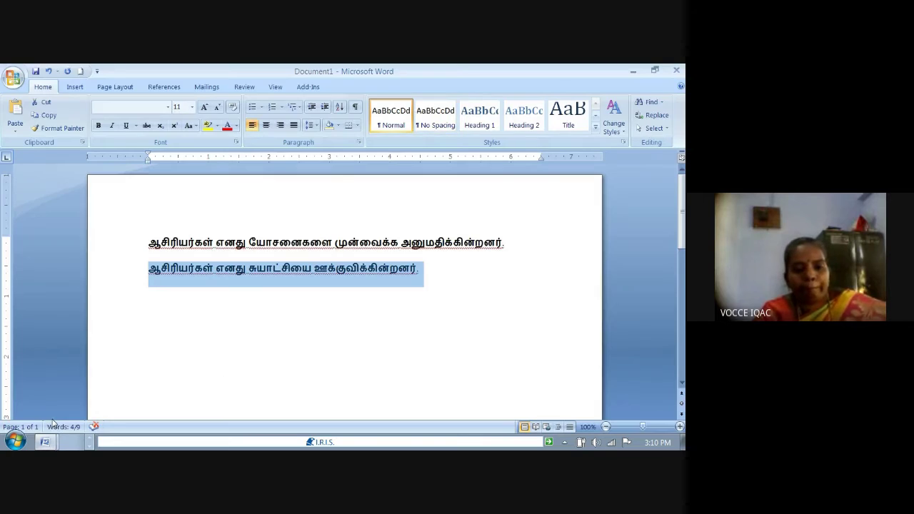
left_click(147, 243)
key("shift+End")
key("ctrl+c")
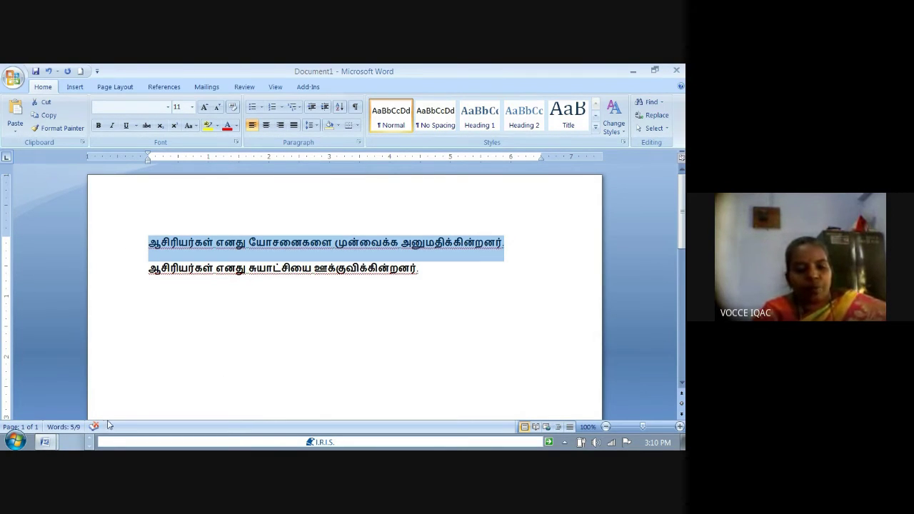
left_click(90, 441)
left_click(68, 442)
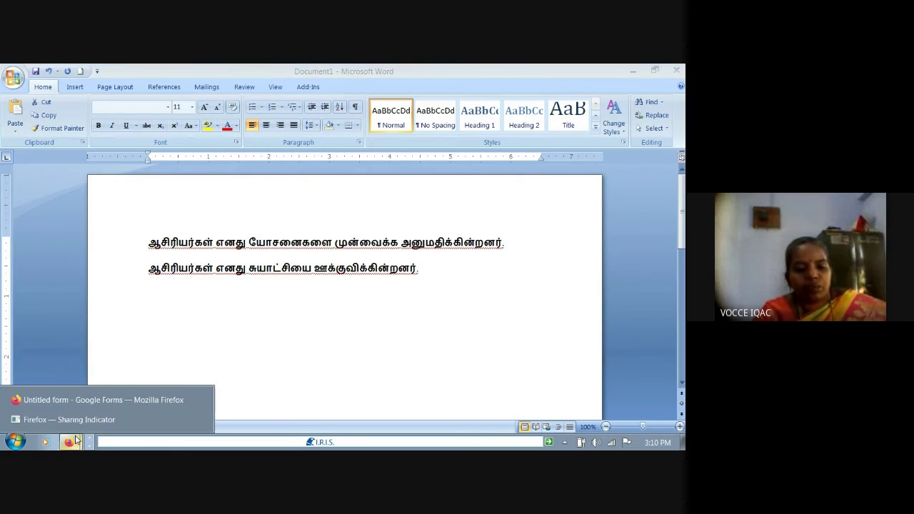
left_click(84, 402)
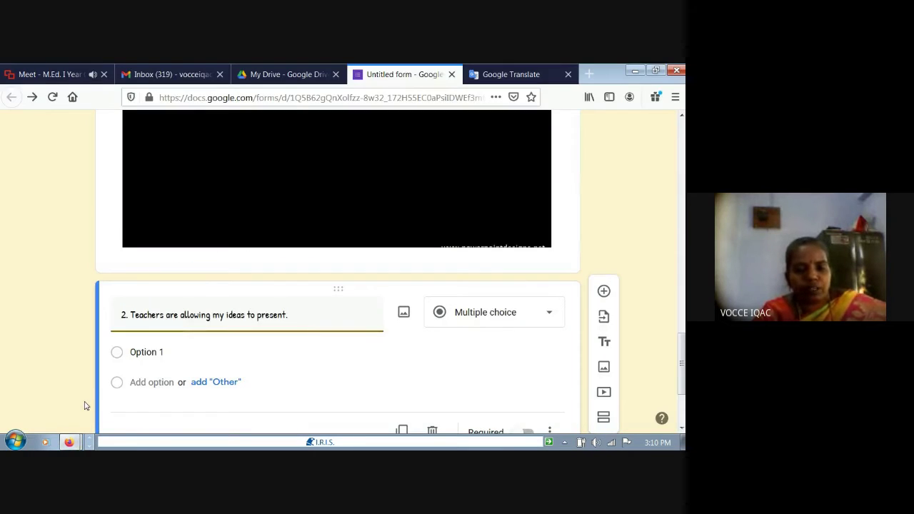
key("ctrl+v")
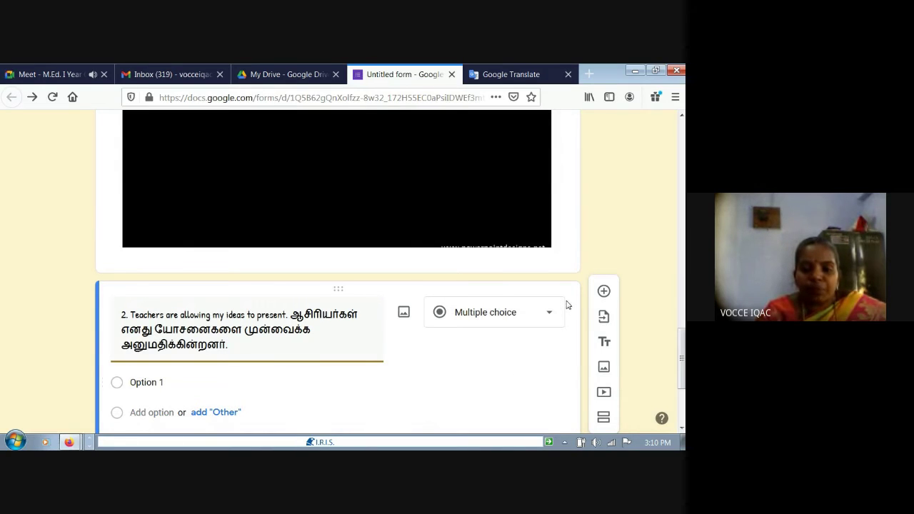
Change question 2 to a linear scale and label value 1 "Strangly Disagree"
left_click(548, 316)
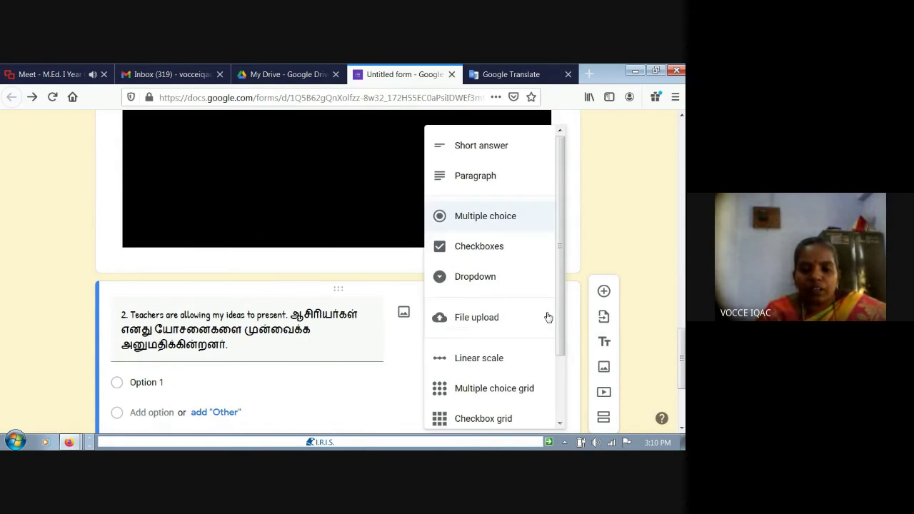
left_click(485, 364)
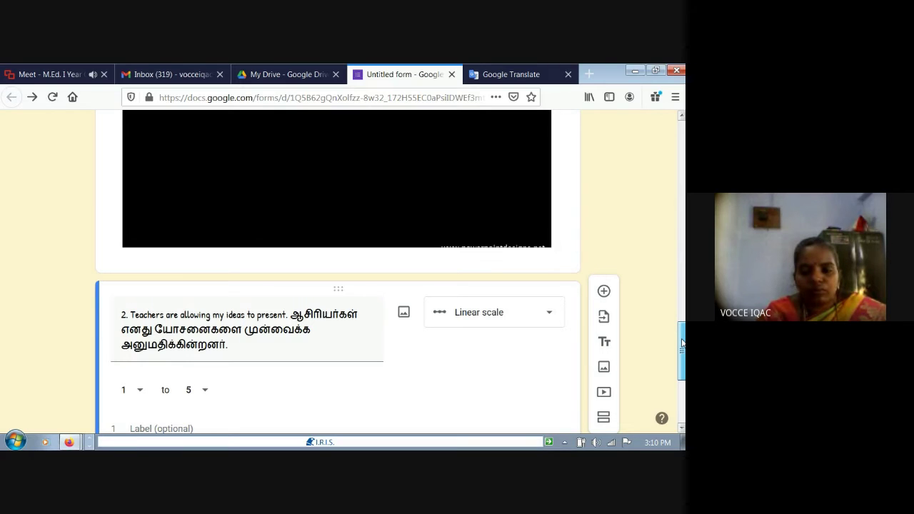
left_click_drag(681, 343, 681, 385)
left_click(136, 227)
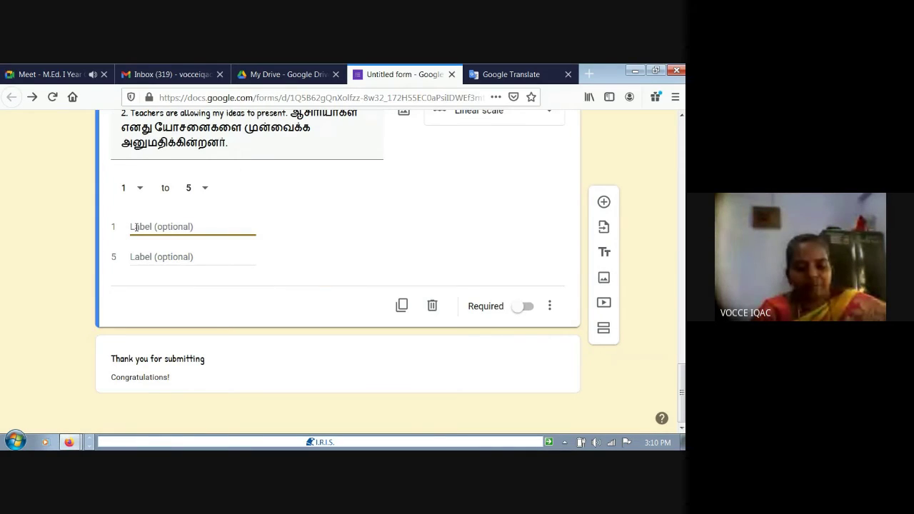
type("Strongl")
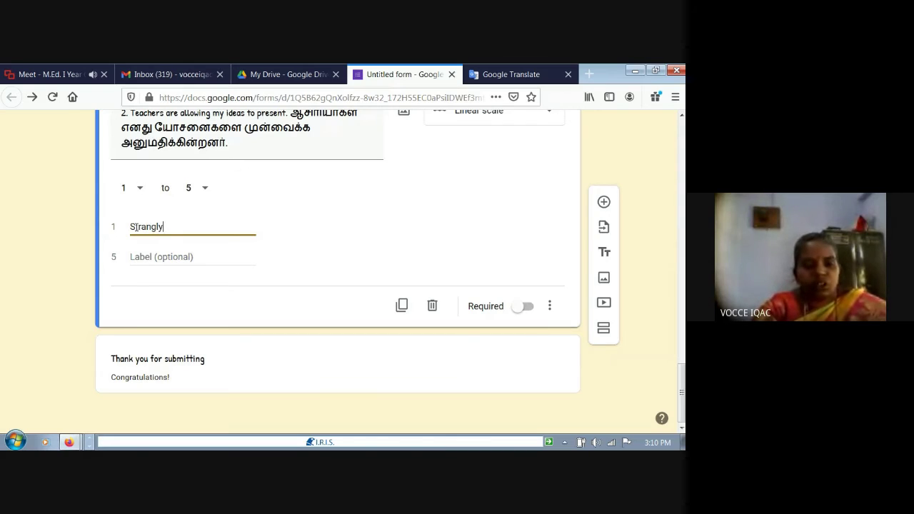
type("y Disagree")
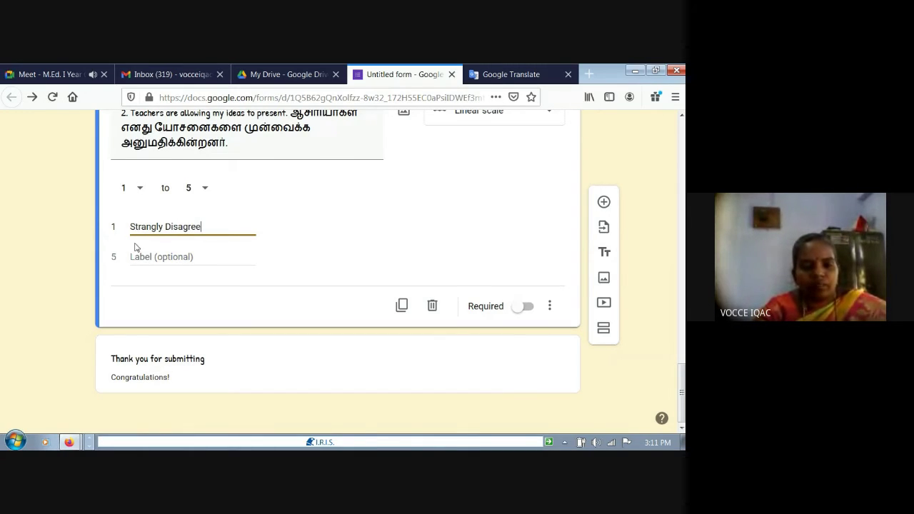
Label value 5 of question 2's scale "Strongly Agree" and make the question required
left_click(134, 252)
type("str")
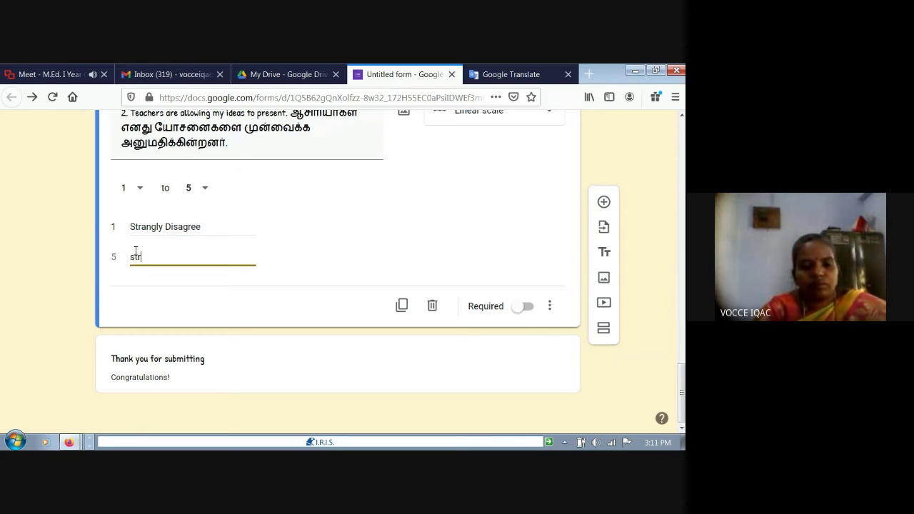
key("BackSpace")
key("BackSpace")
key("BackSpace")
type("Stro")
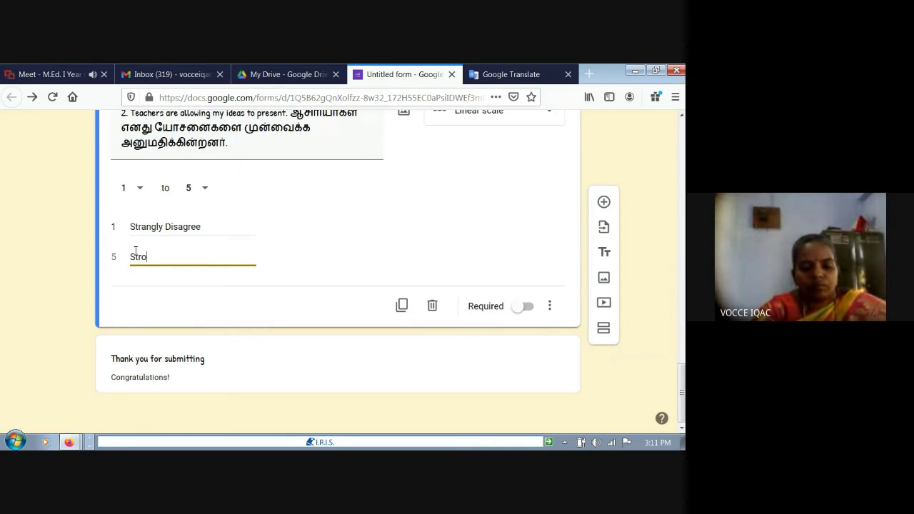
type("ngly Agr")
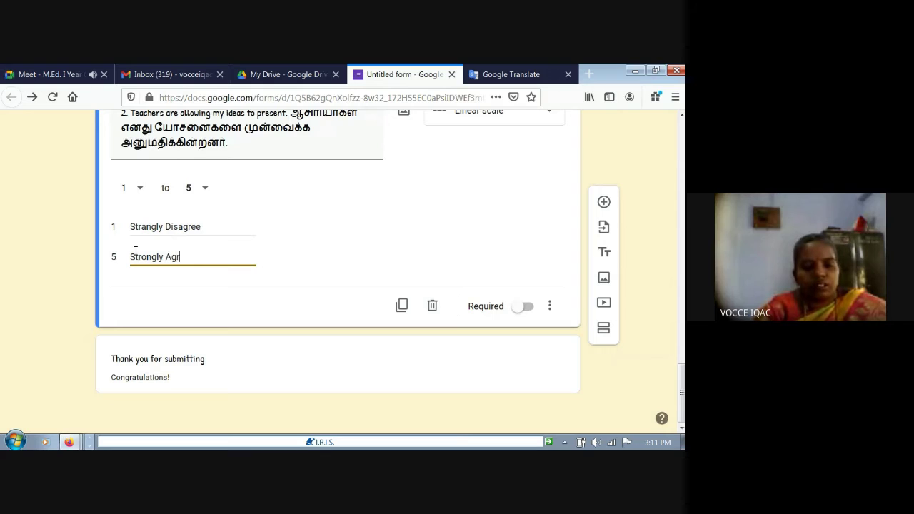
type("ee")
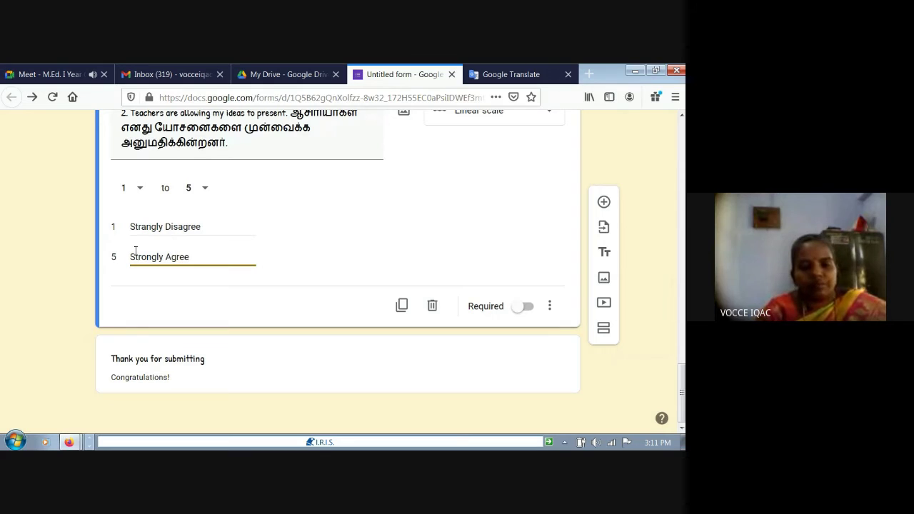
left_click(527, 307)
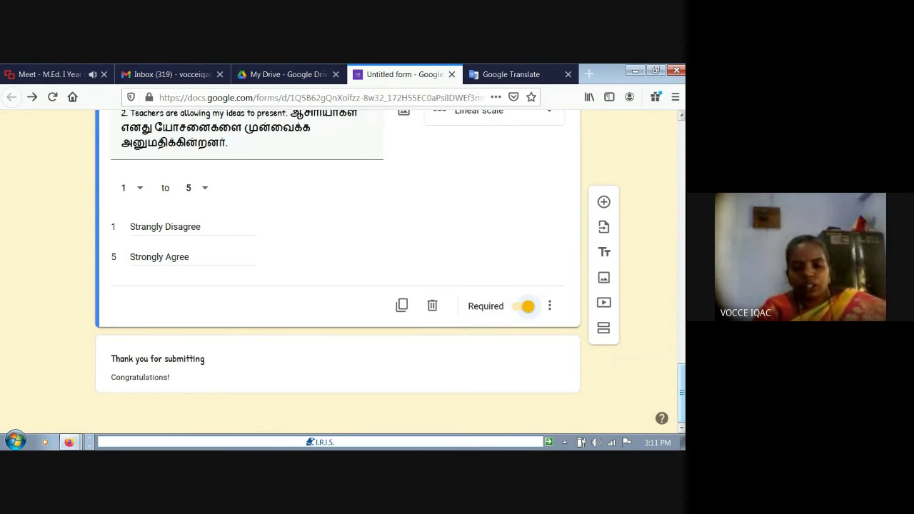
Add a new section after question 2, ahead of the thank-you block
left_click_drag(681, 391, 678, 366)
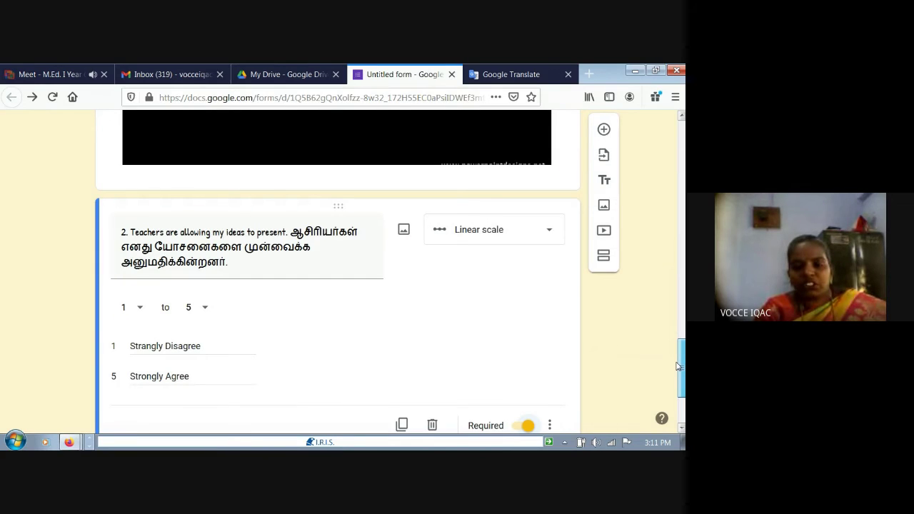
scroll(642, 336, "down", 3)
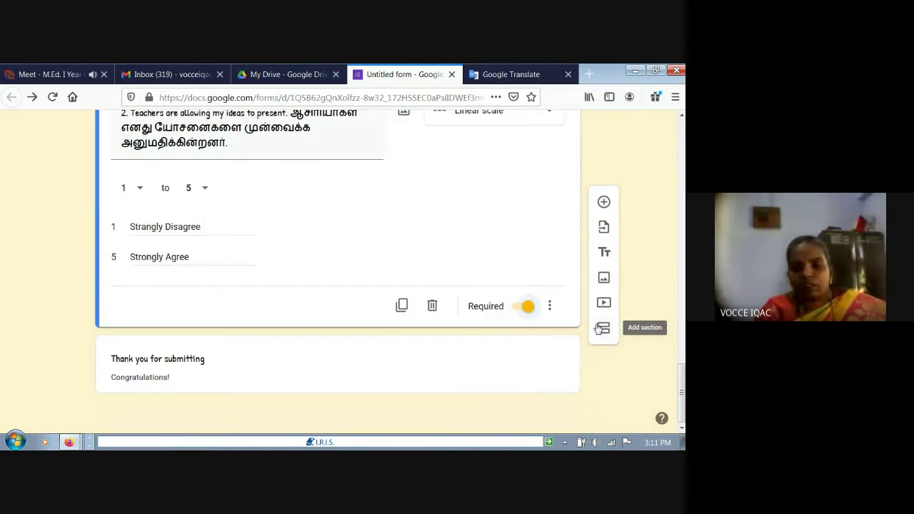
left_click(601, 329)
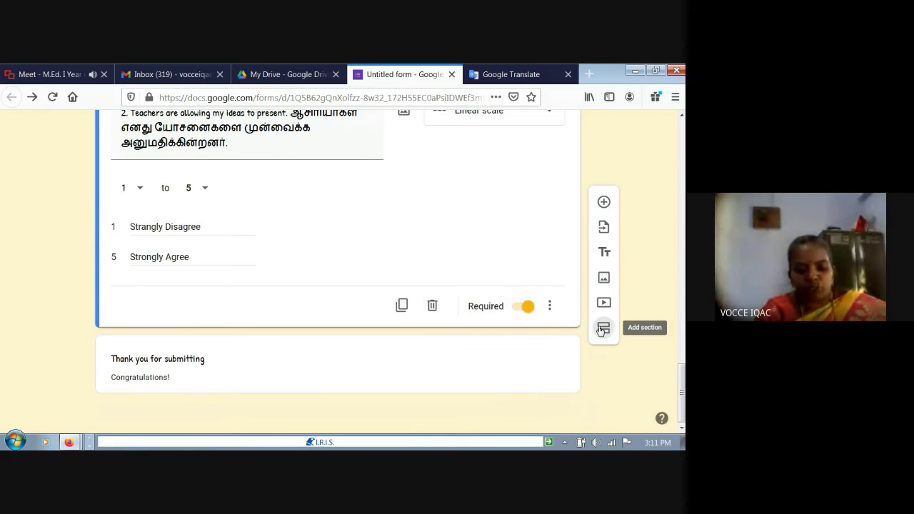
left_click(600, 330)
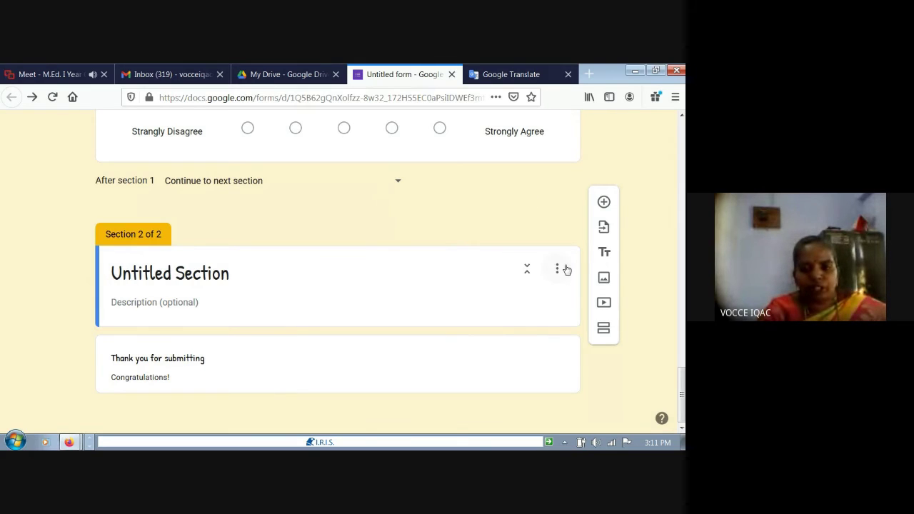
Move question 2 above the dove image and open a preview of the form
left_click_drag(682, 386, 682, 284)
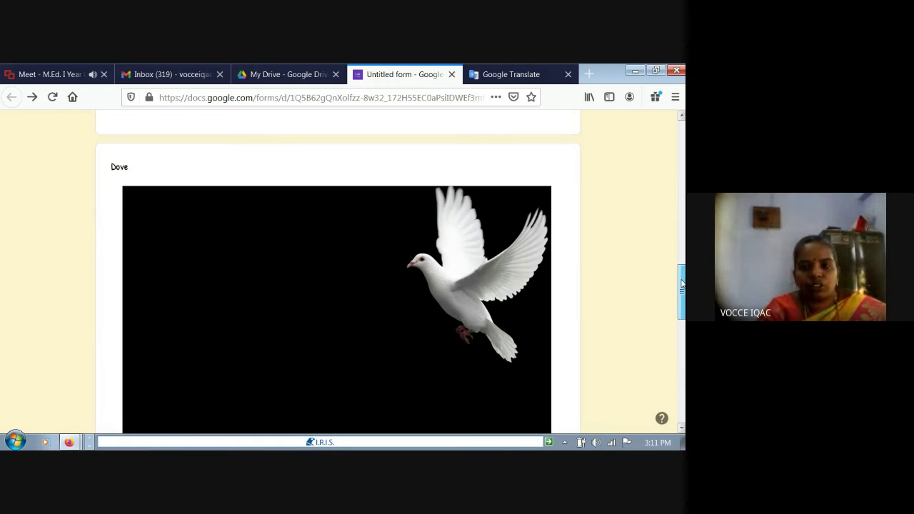
scroll(314, 269, "down", 4)
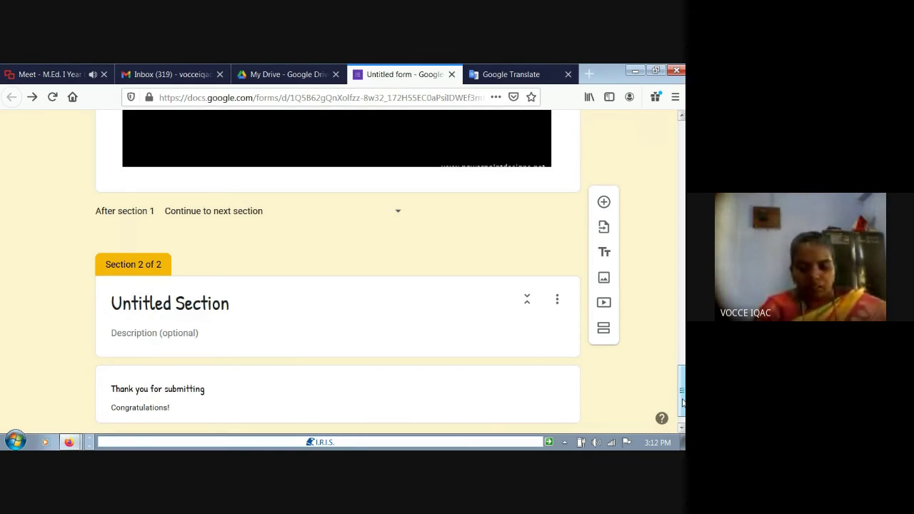
left_click_drag(681, 404, 682, 241)
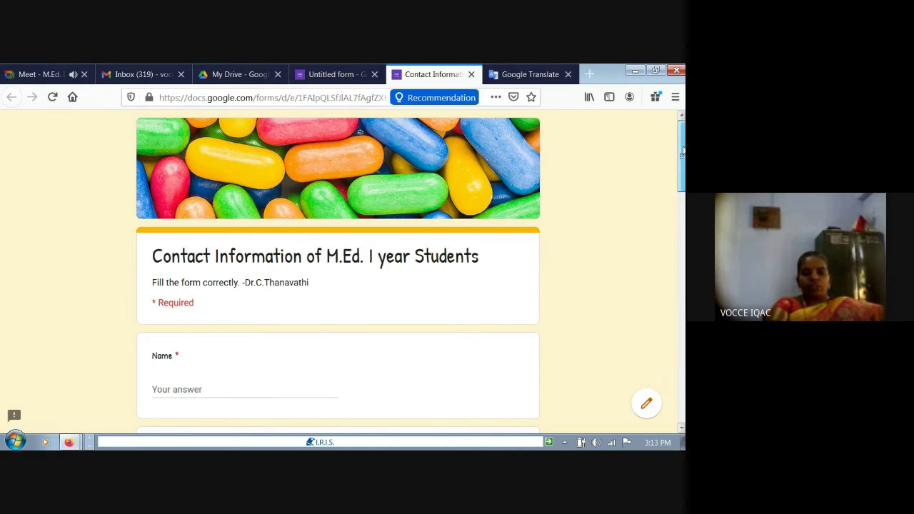
Select History as the Subject answer in the form preview
left_click_drag(682, 150, 683, 167)
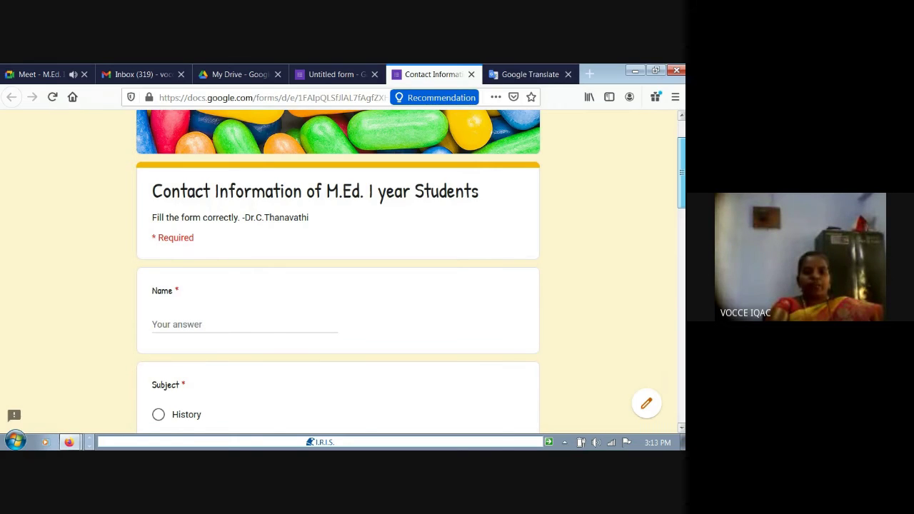
scroll(204, 183, "down", 3)
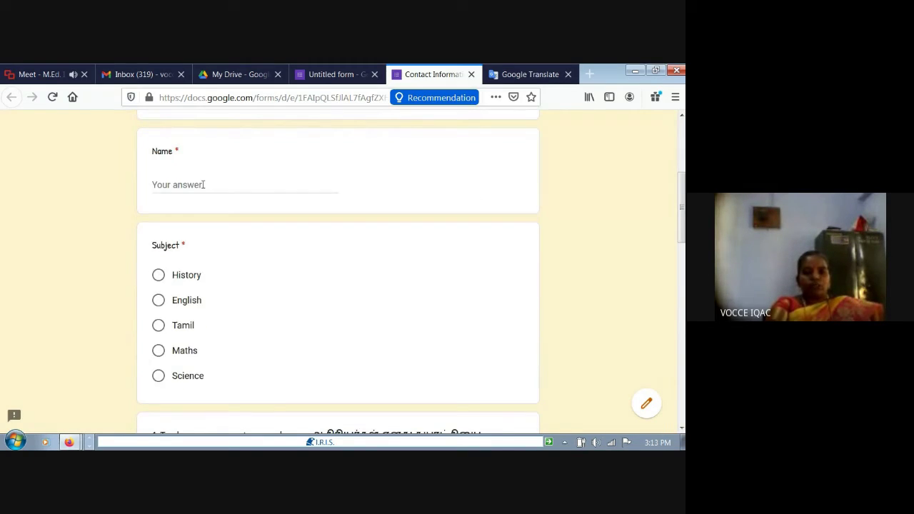
left_click(160, 281)
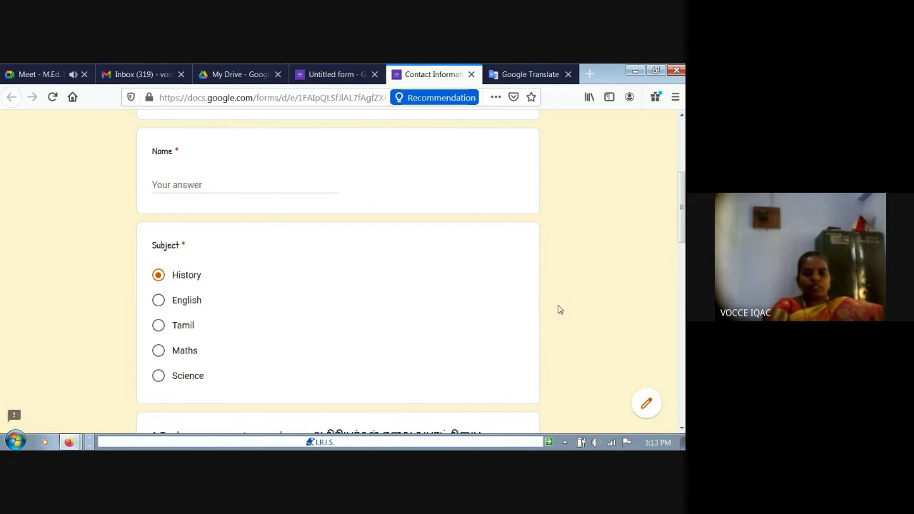
scroll(337, 271, "down", 1)
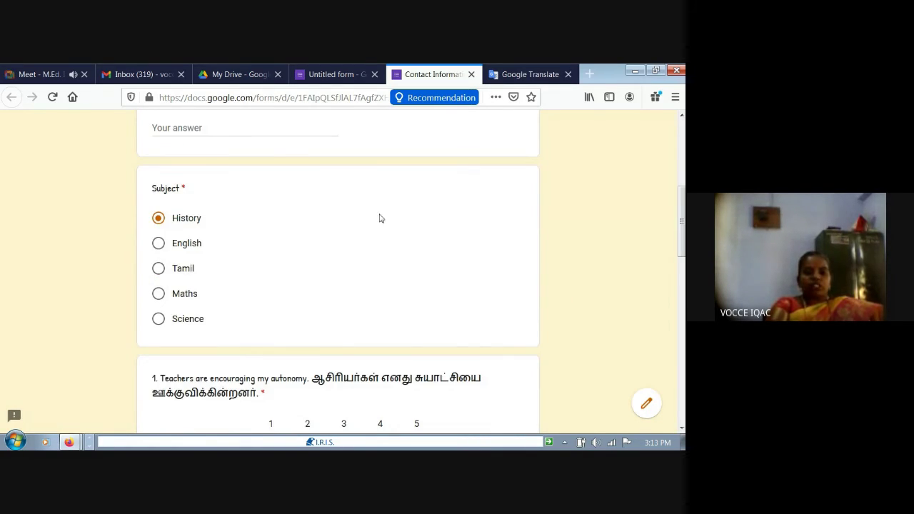
left_click(158, 271)
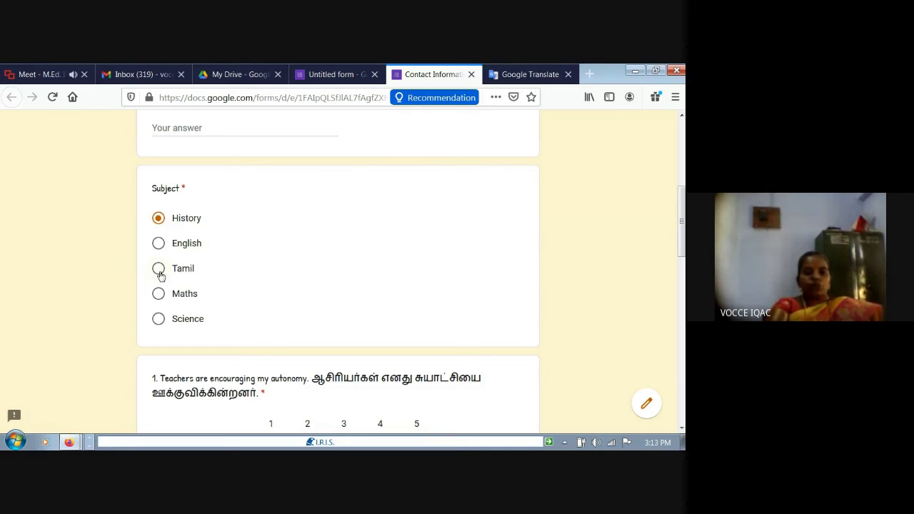
left_click(159, 219)
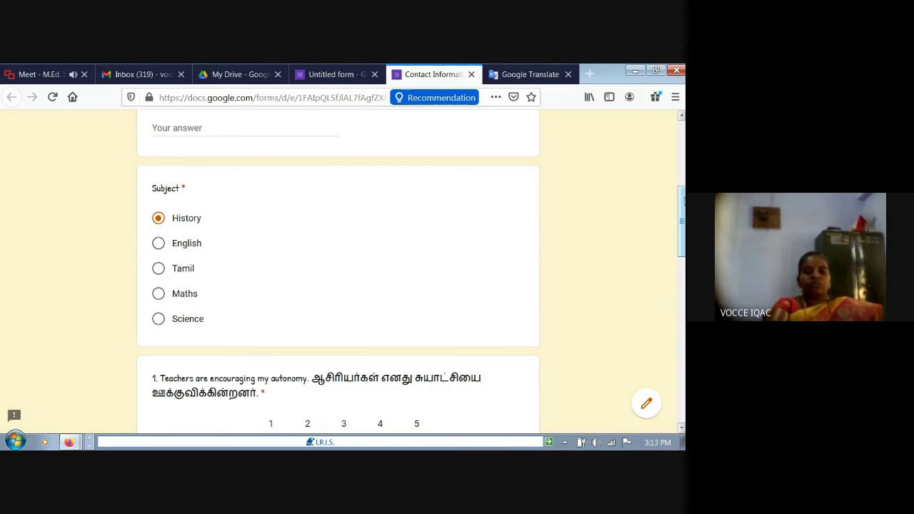
Answer both teacher statements, 1 and 2, with 5 in the form preview
left_click_drag(683, 201, 683, 218)
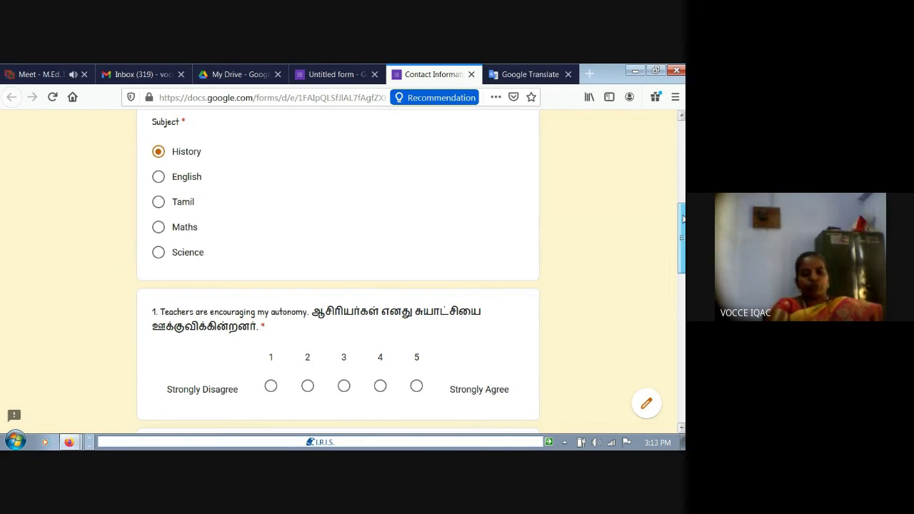
left_click_drag(682, 219, 682, 234)
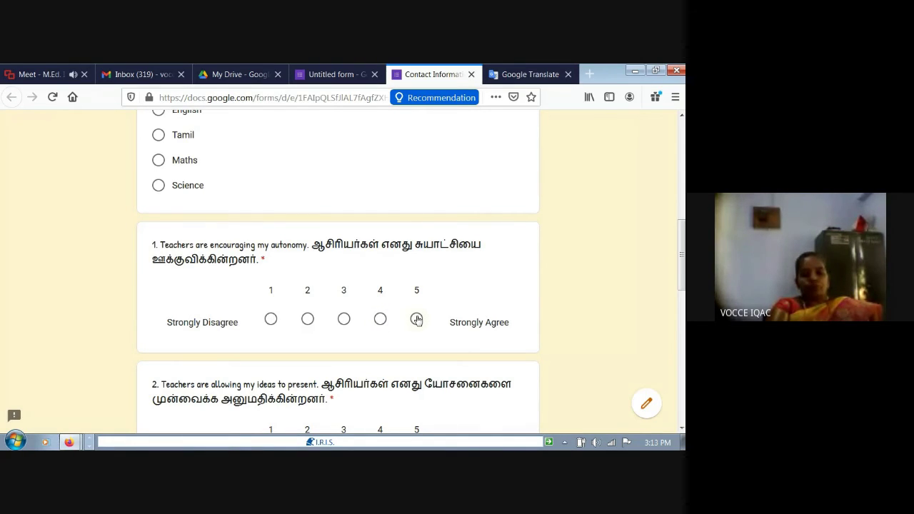
left_click(416, 319)
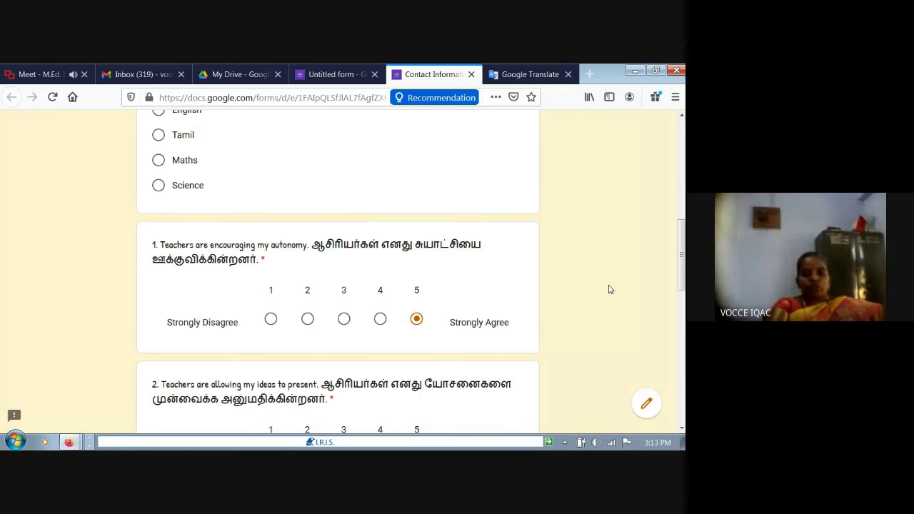
scroll(338, 271, "down", 2)
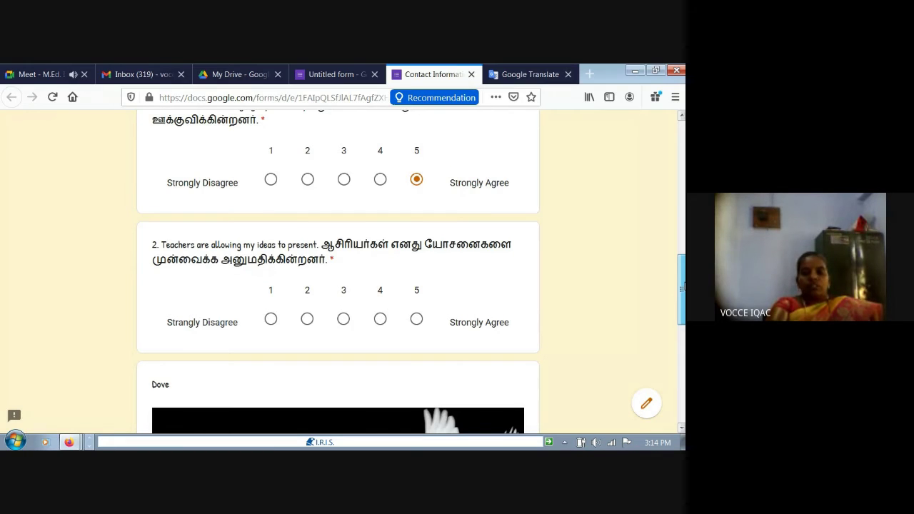
scroll(681, 285, "down", 4)
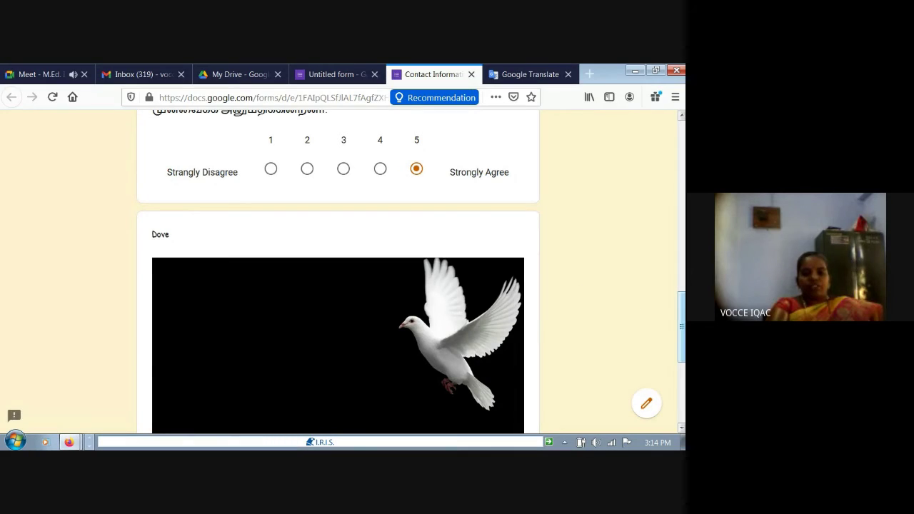
Try to continue the form preview to the next section and check the required Name question at the start
scroll(682, 355, "down", 5)
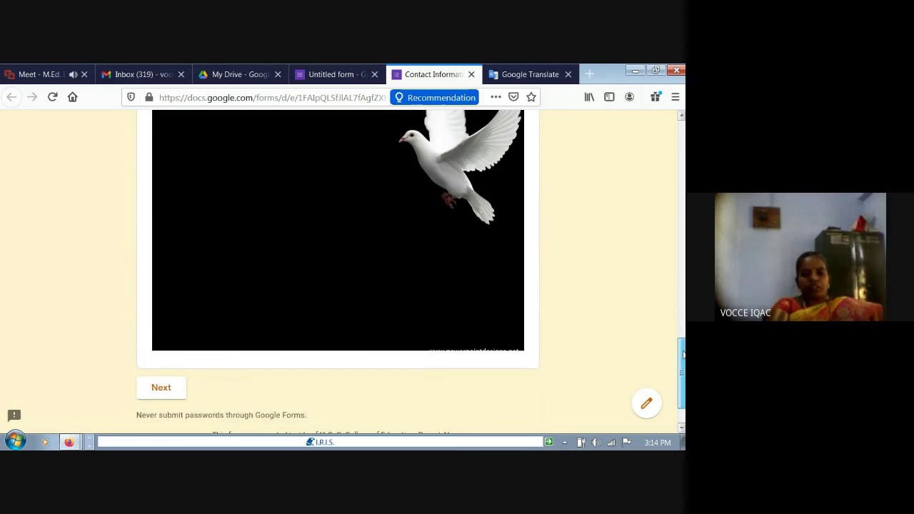
left_click(177, 389)
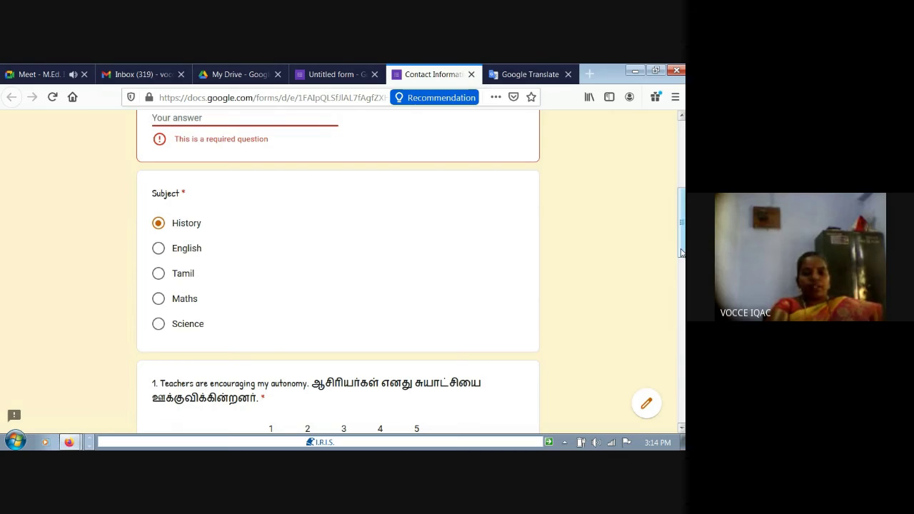
left_click_drag(682, 252, 682, 233)
scroll(681, 233, "up", 2)
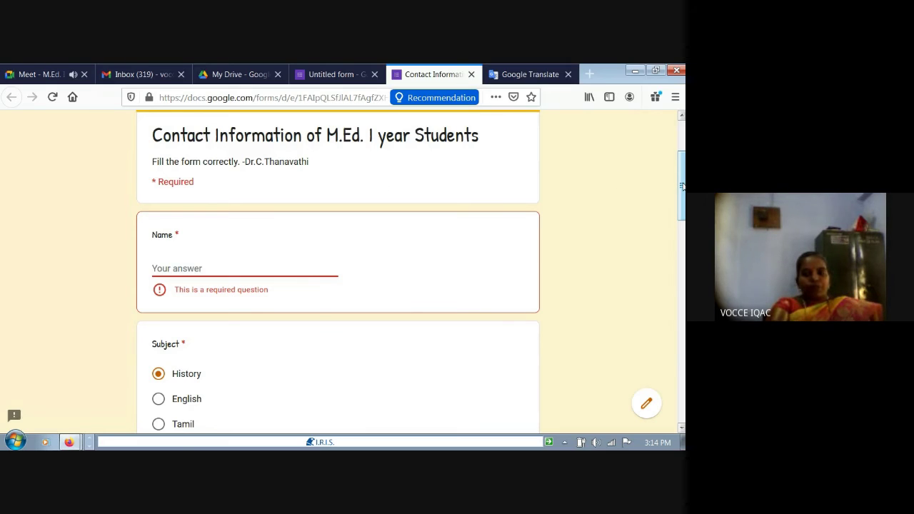
left_click_drag(682, 187, 682, 212)
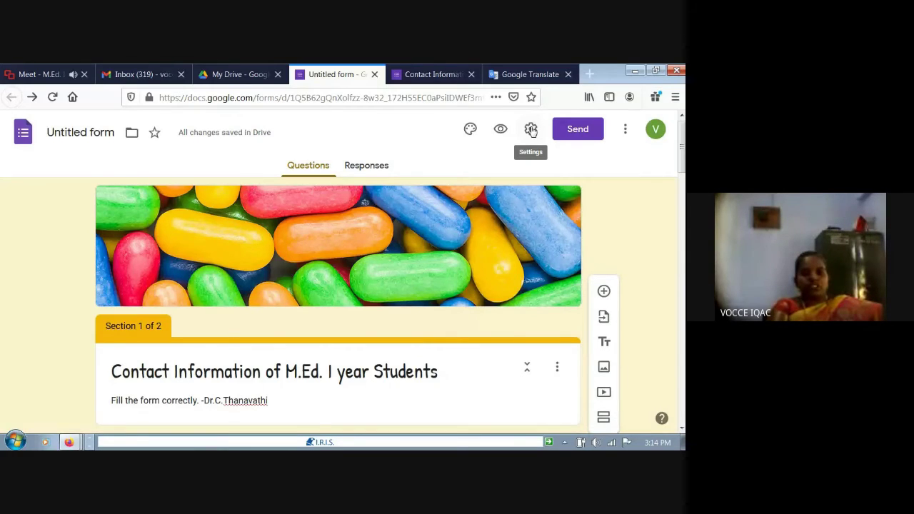
Open the form's settings from the editor and enable Collect email addresses
left_click(530, 129)
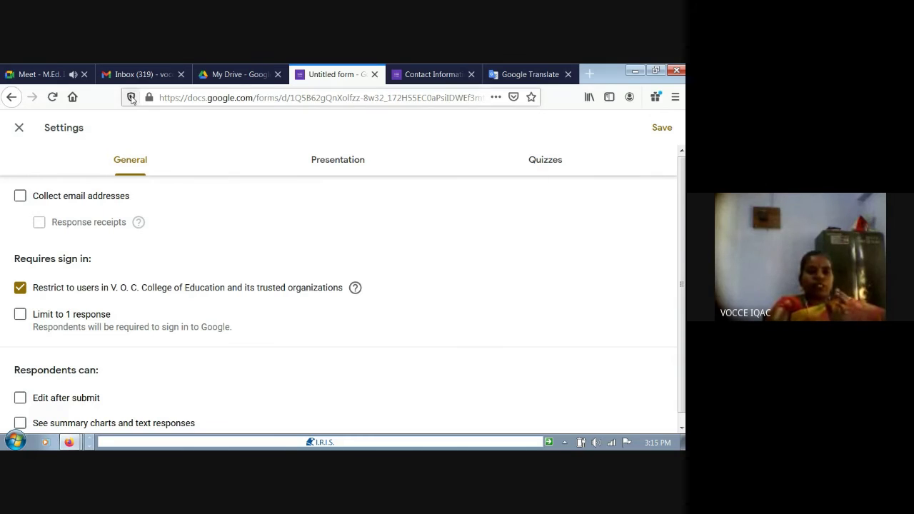
left_click(21, 200)
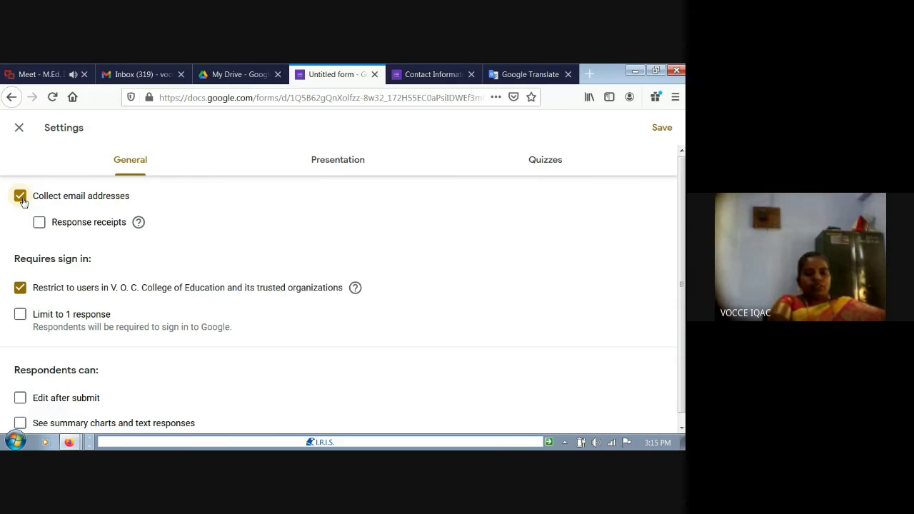
left_click(25, 324)
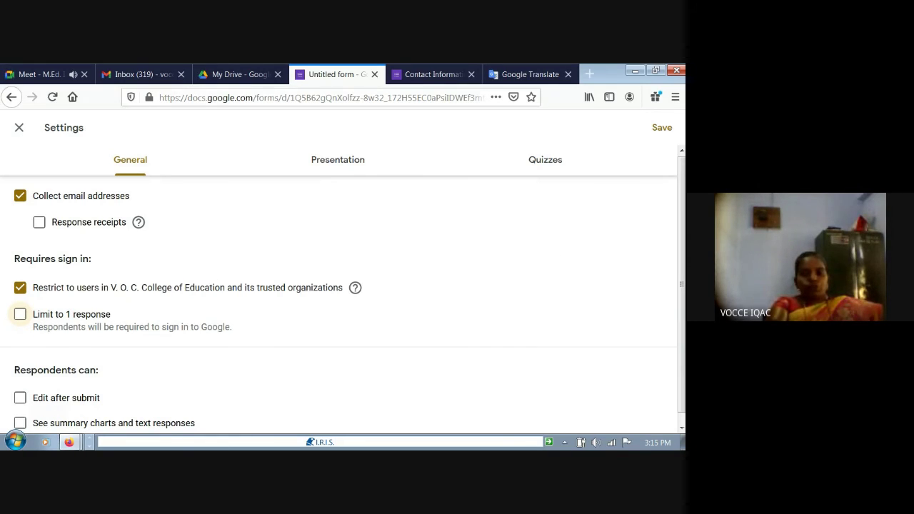
left_click_drag(682, 254, 683, 264)
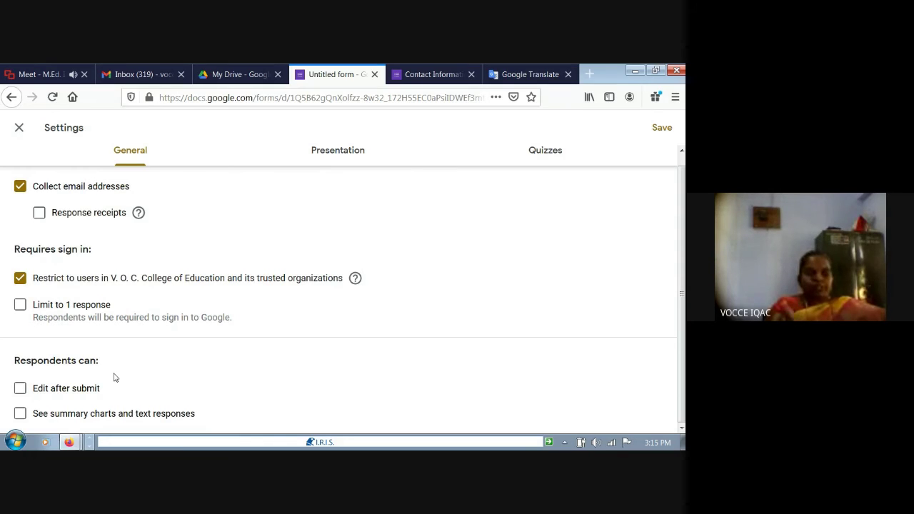
left_click(20, 388)
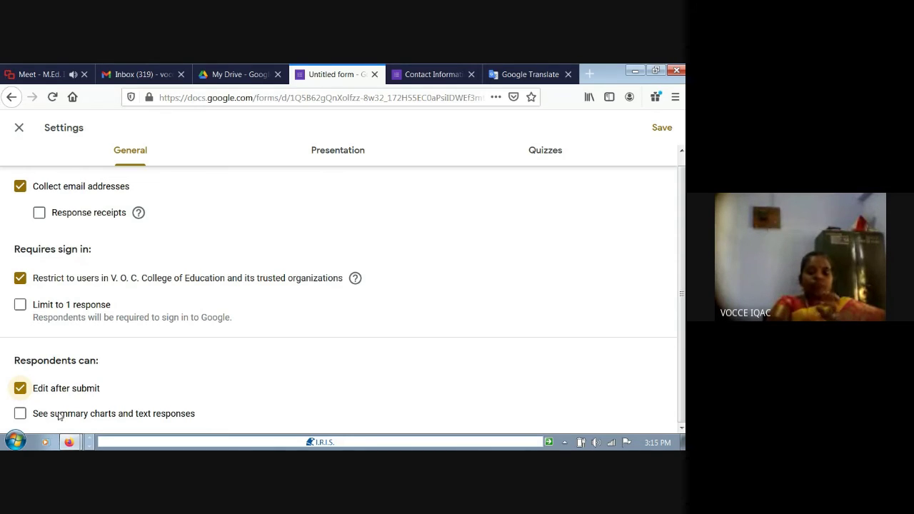
left_click(20, 415)
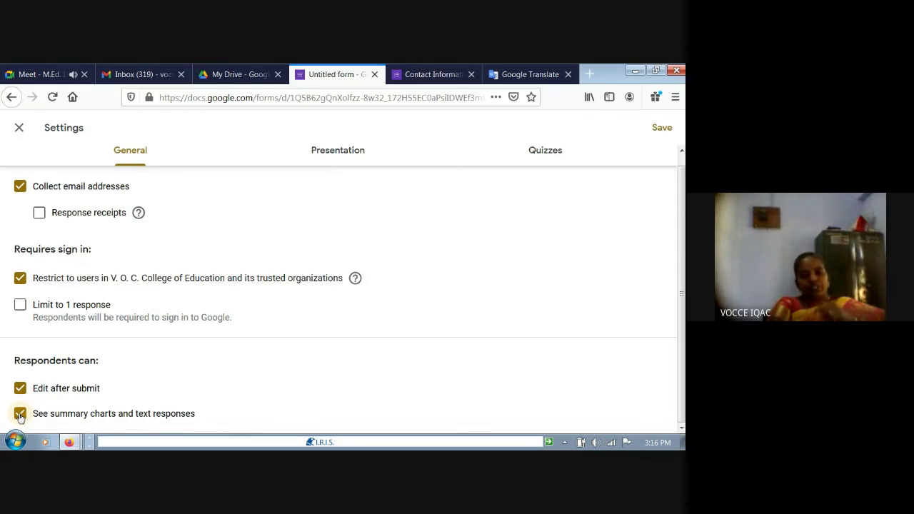
left_click(20, 414)
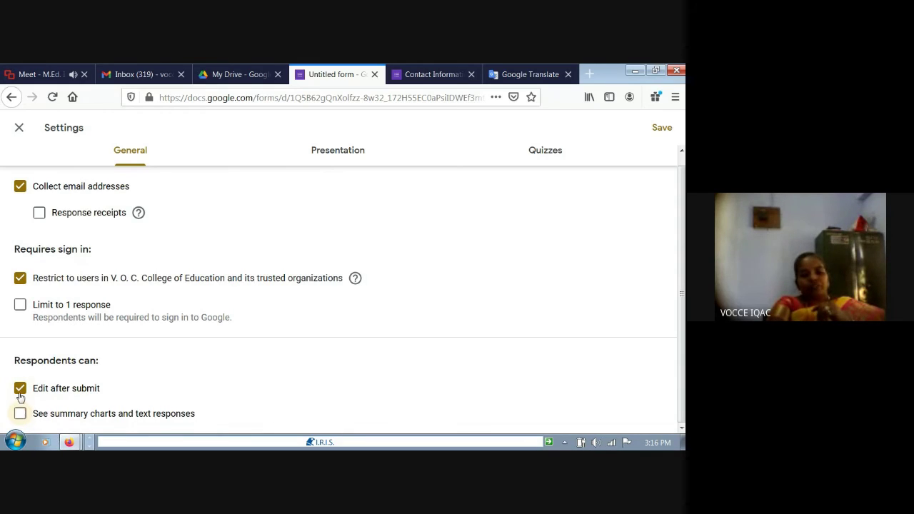
left_click(20, 389)
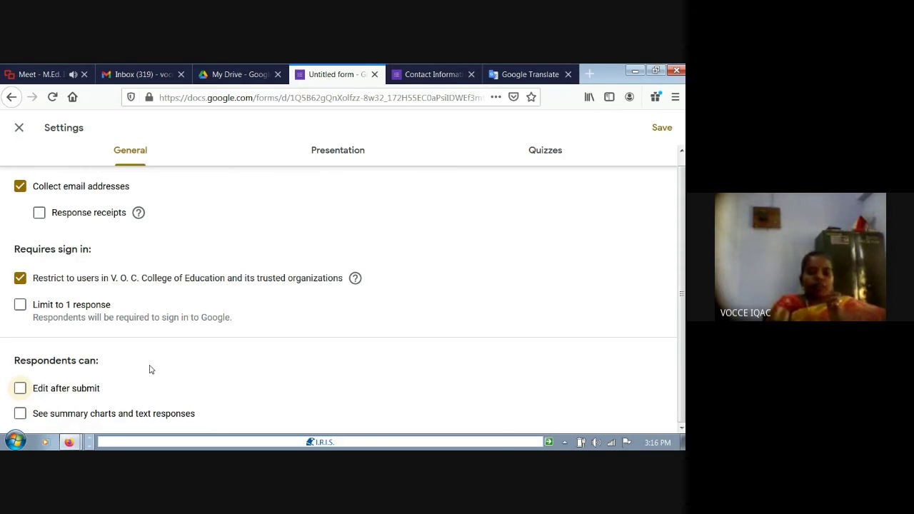
left_click(20, 188)
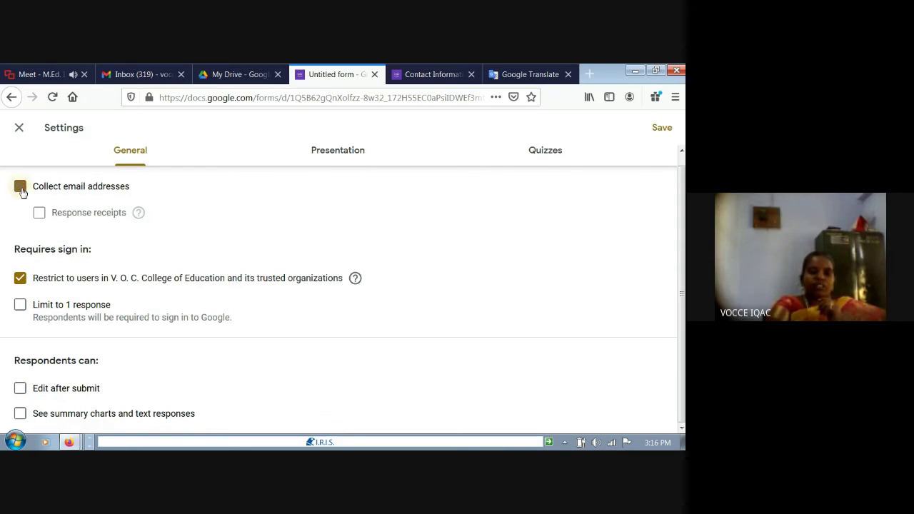
left_click(21, 187)
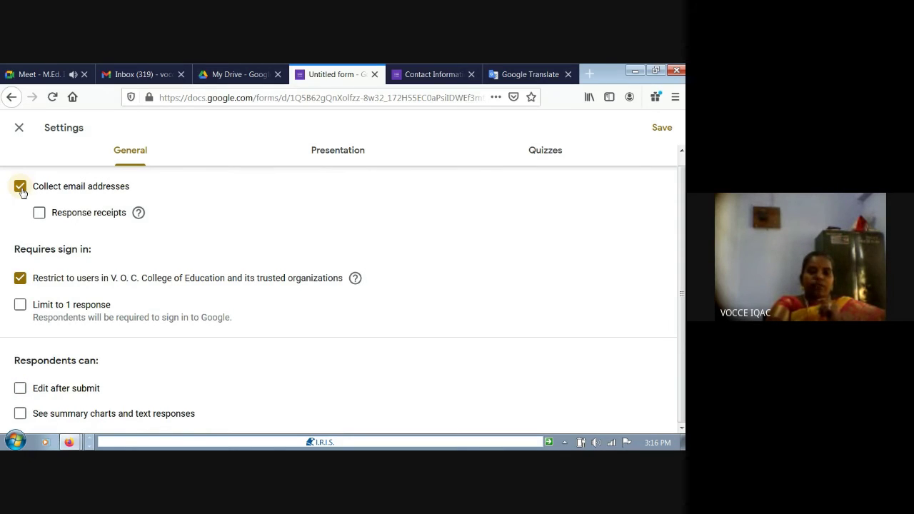
Limit the form to 1 response and allow respondents to edit after submit, leaving summary charts and text responses disabled
left_click(20, 307)
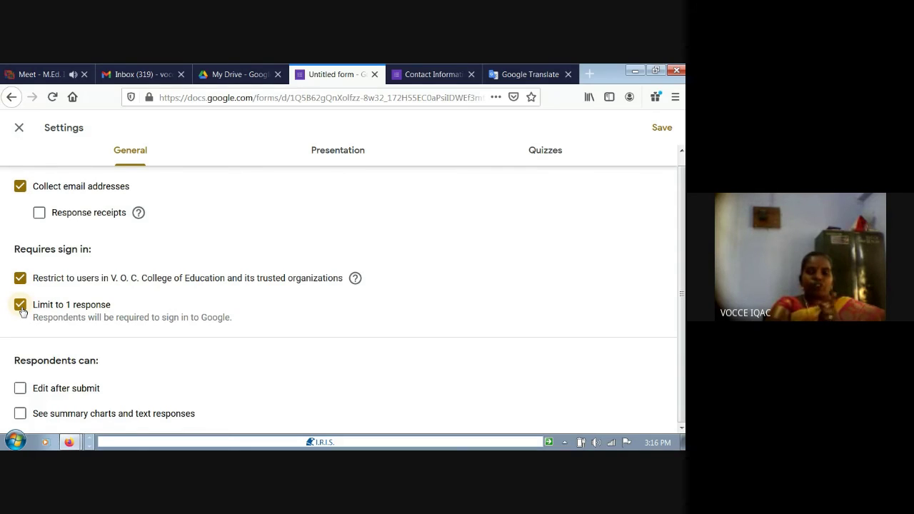
left_click(20, 389)
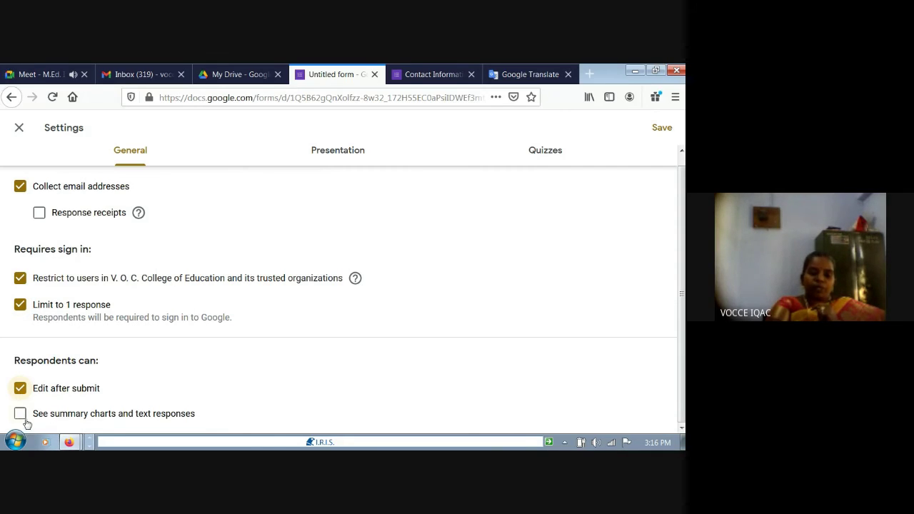
left_click(22, 416)
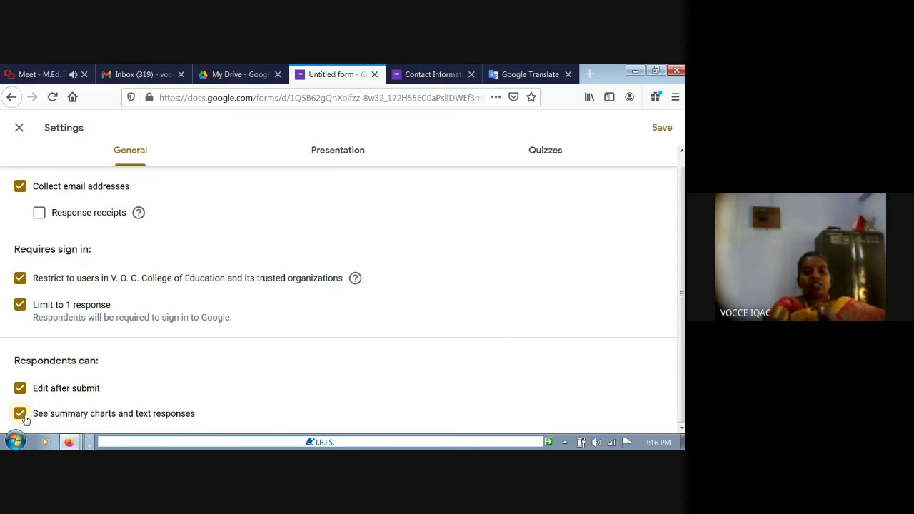
left_click(22, 417)
left_click(23, 388)
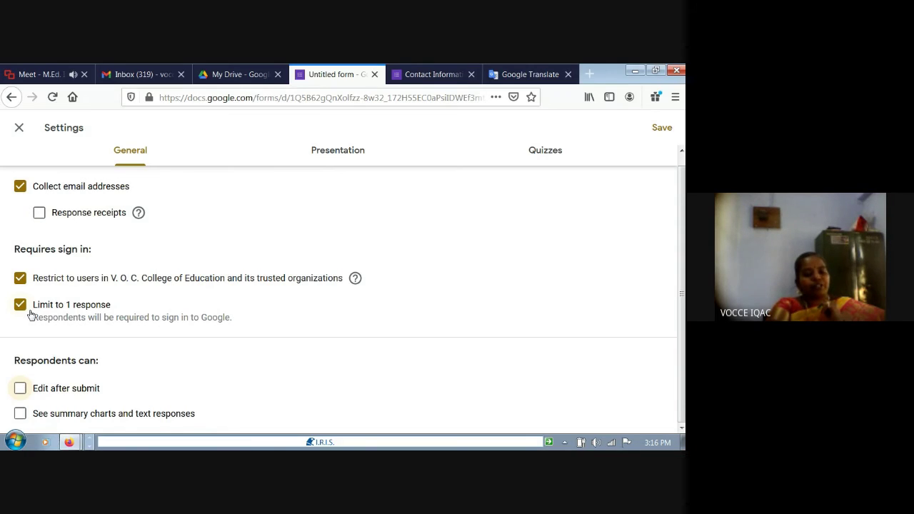
left_click(20, 389)
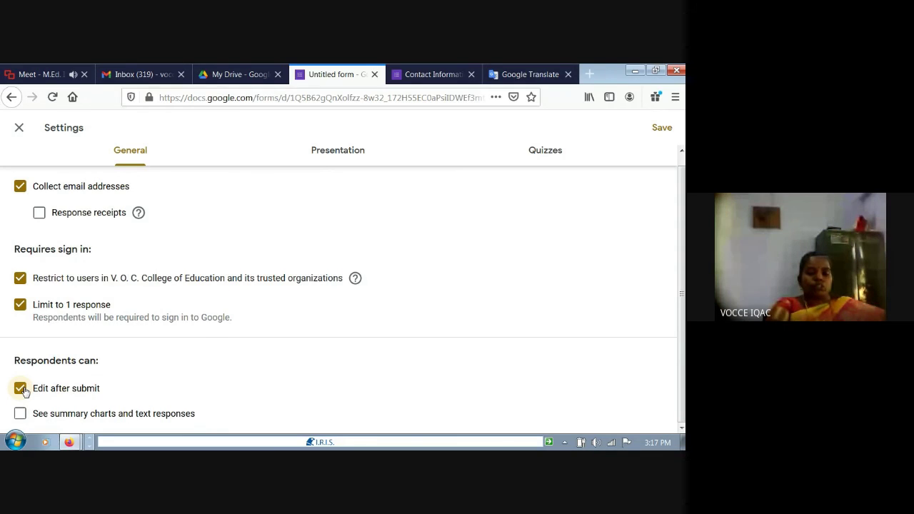
Enable Shuffle question order and Show progress bar in the form's presentation settings
left_click(321, 153)
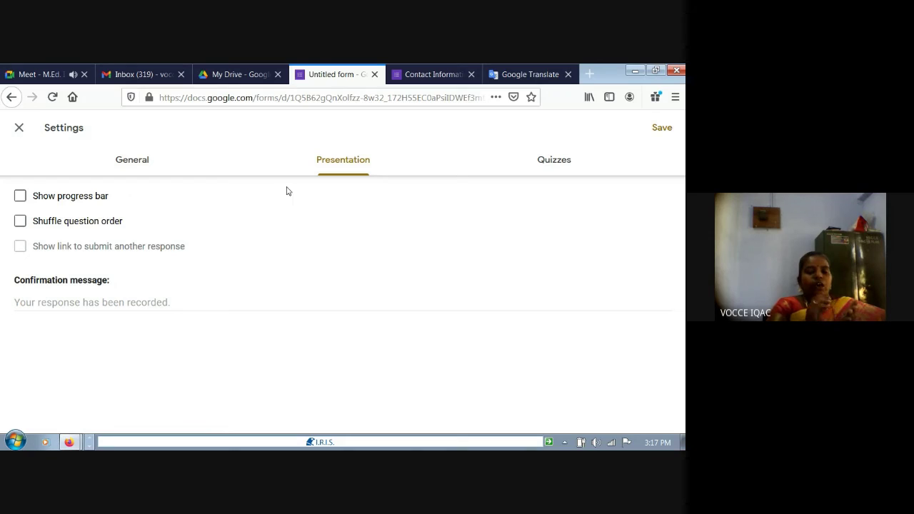
left_click(20, 221)
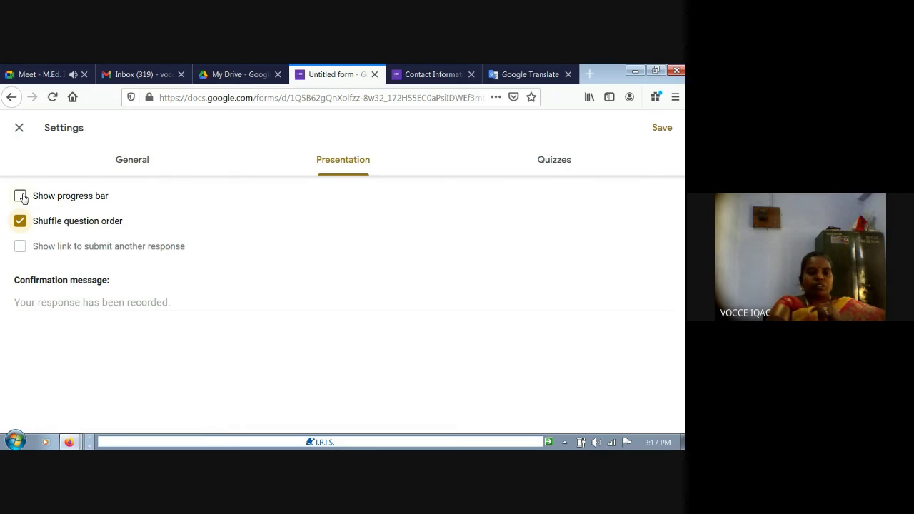
left_click(21, 197)
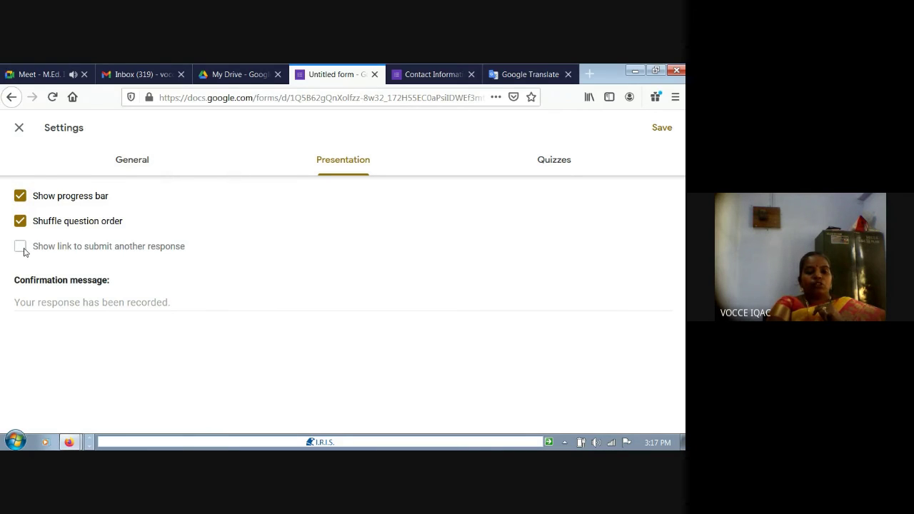
Set the confirmation message to "Thank you filling." followed by the teacher's title and name
left_click(42, 303)
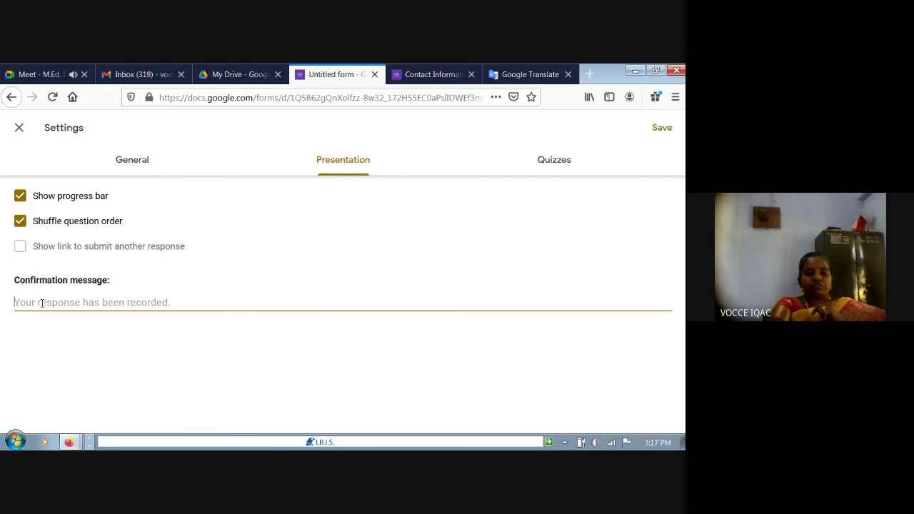
type("thank")
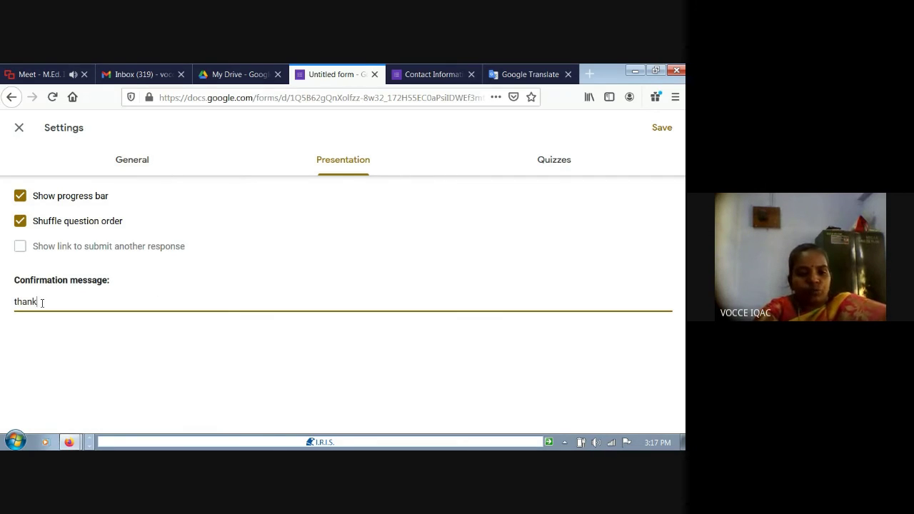
type(" you")
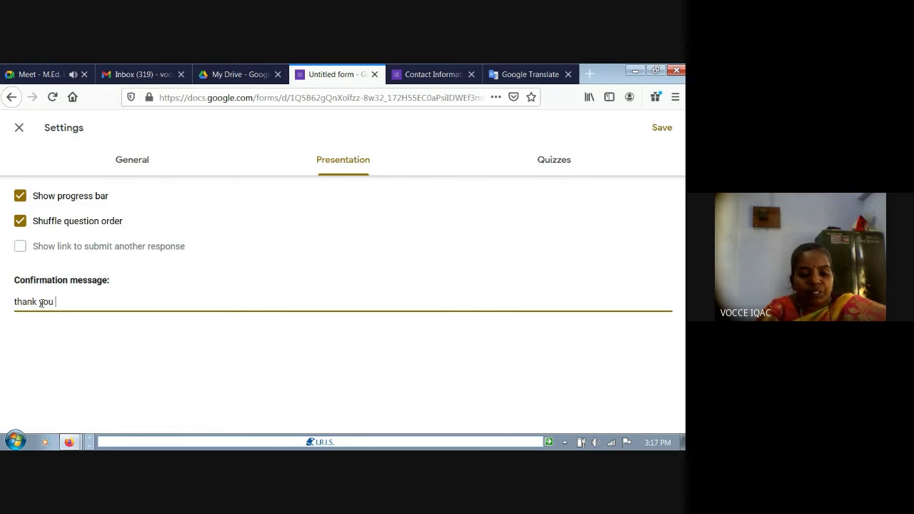
type(" filling")
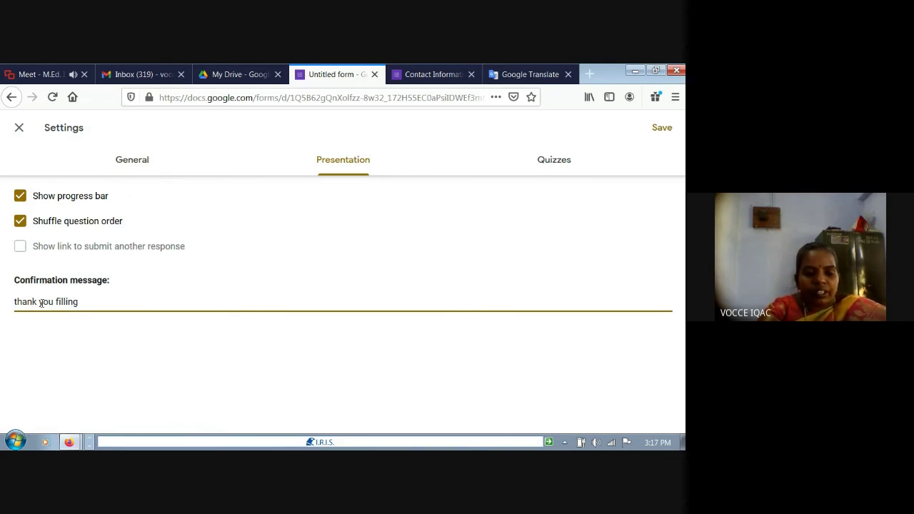
type(". ")
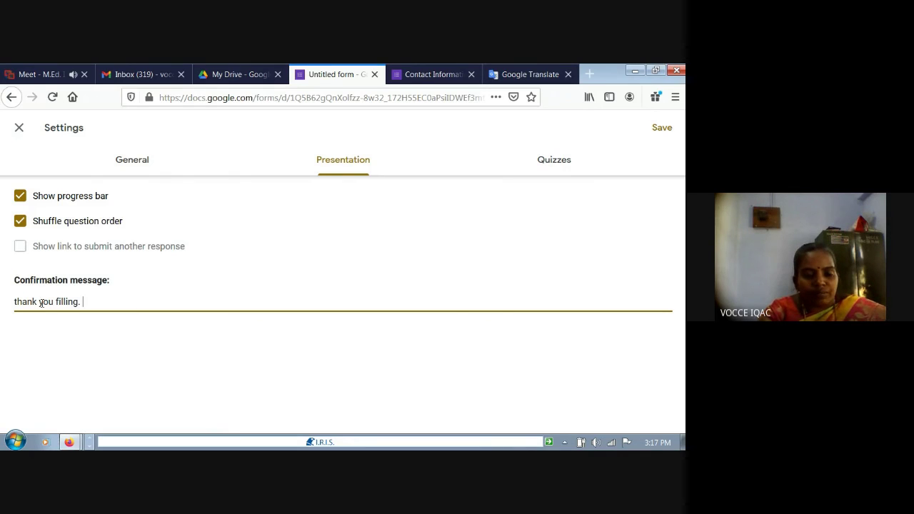
type("Dr.")
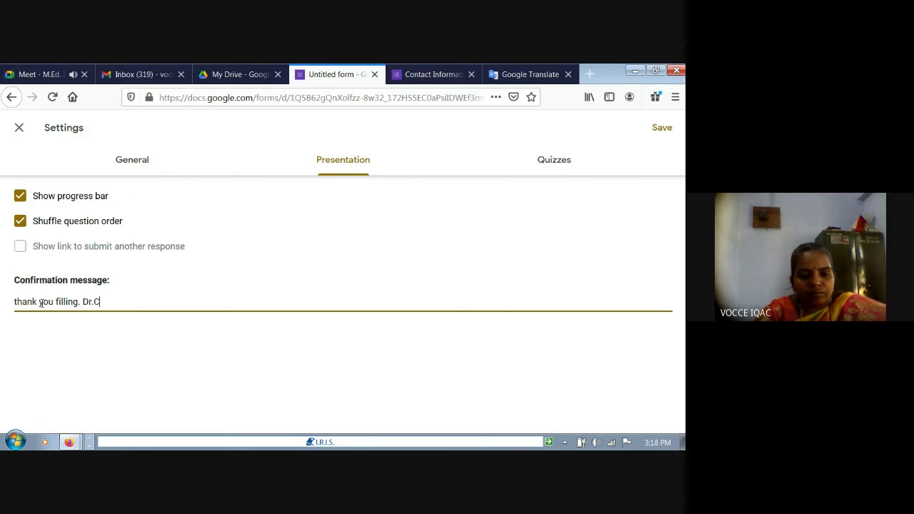
type("C.than")
key("BackSpace")
key("BackSpace")
key("BackSpace")
key("BackSpace")
type("Thanavathi")
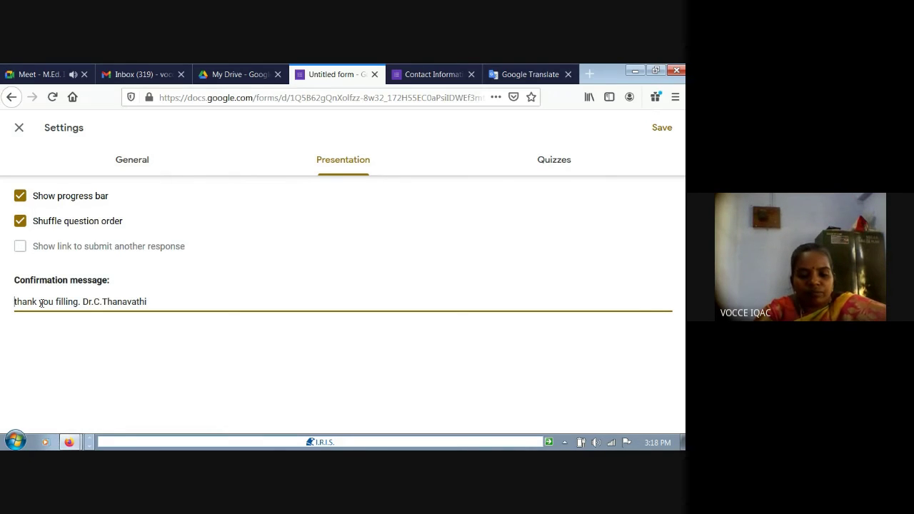
key("Home")
type("T")
key("Delete")
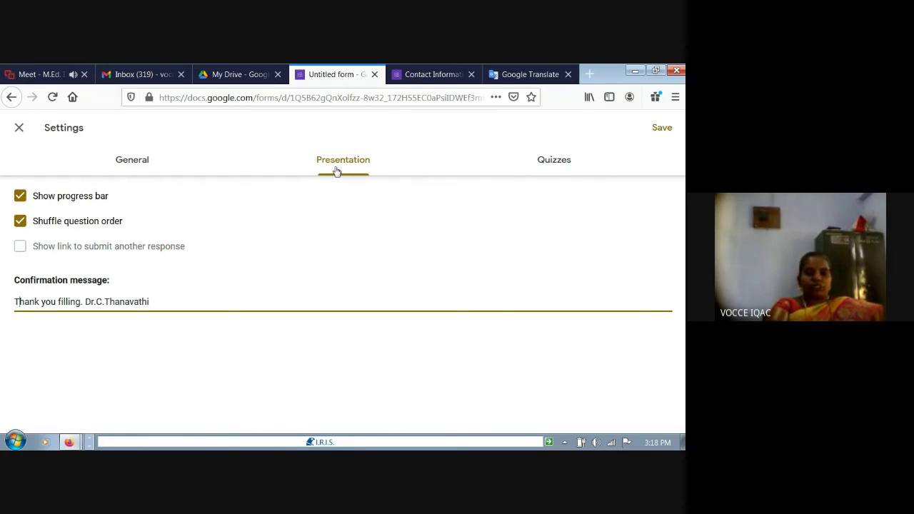
Disable Shuffle question order and Show progress bar again
left_click(38, 227)
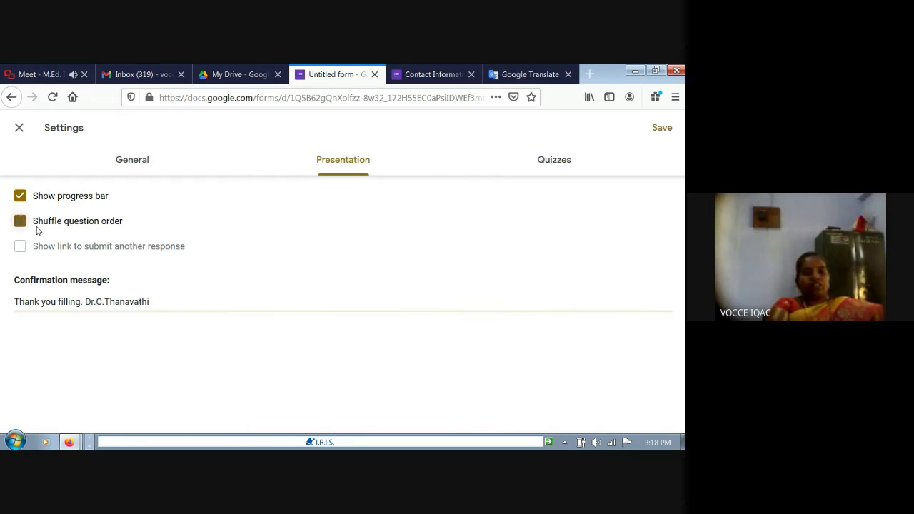
left_click(45, 205)
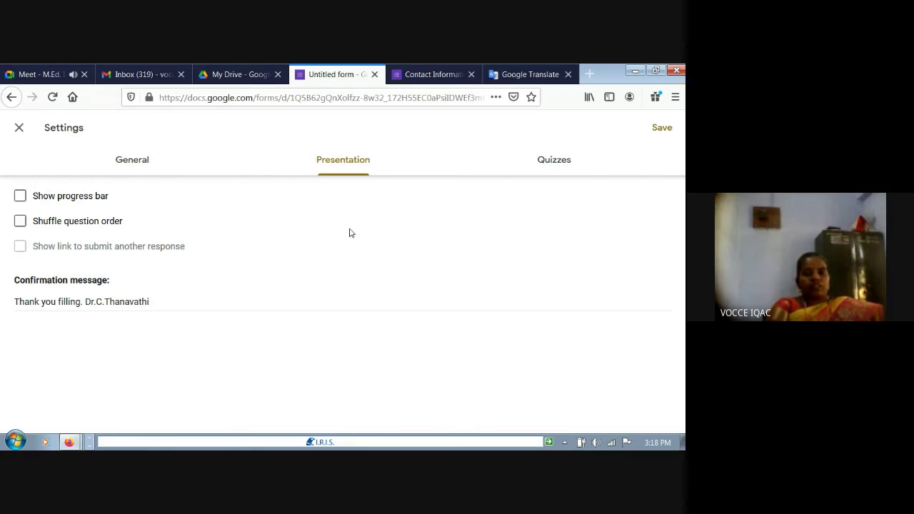
left_click(552, 160)
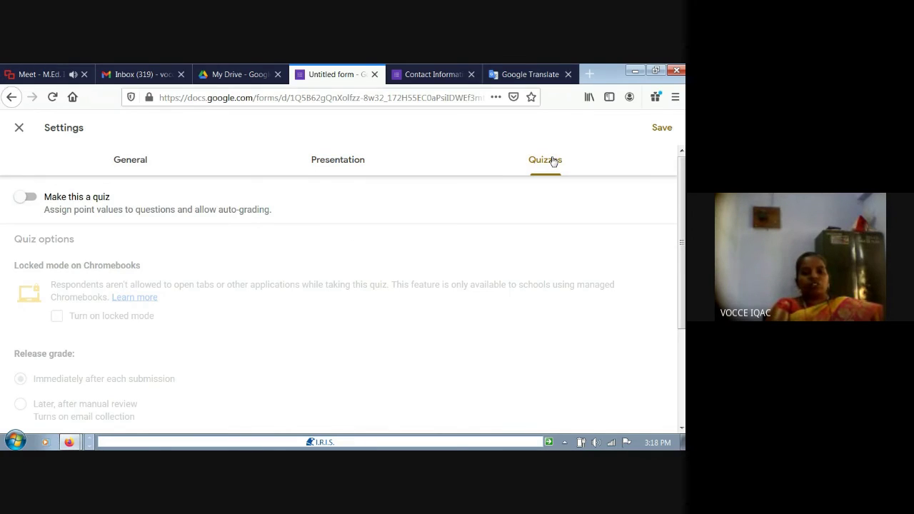
left_click(28, 197)
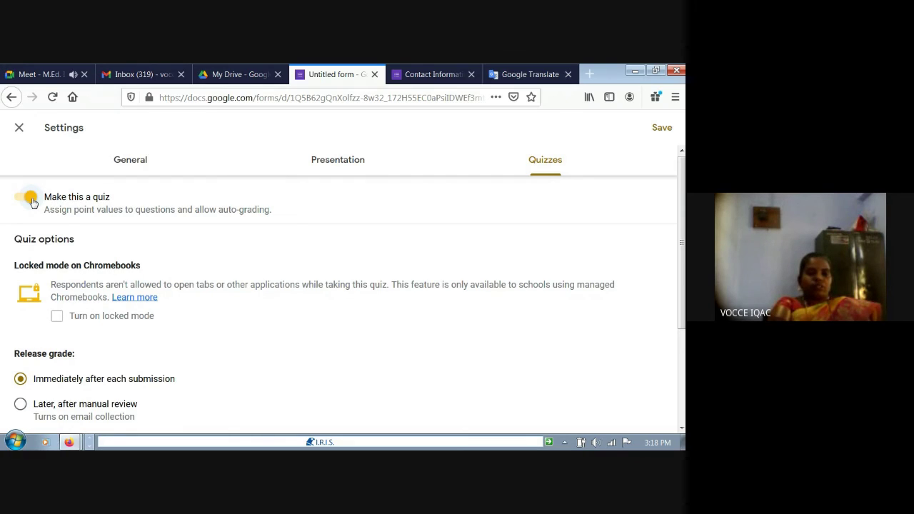
left_click(31, 199)
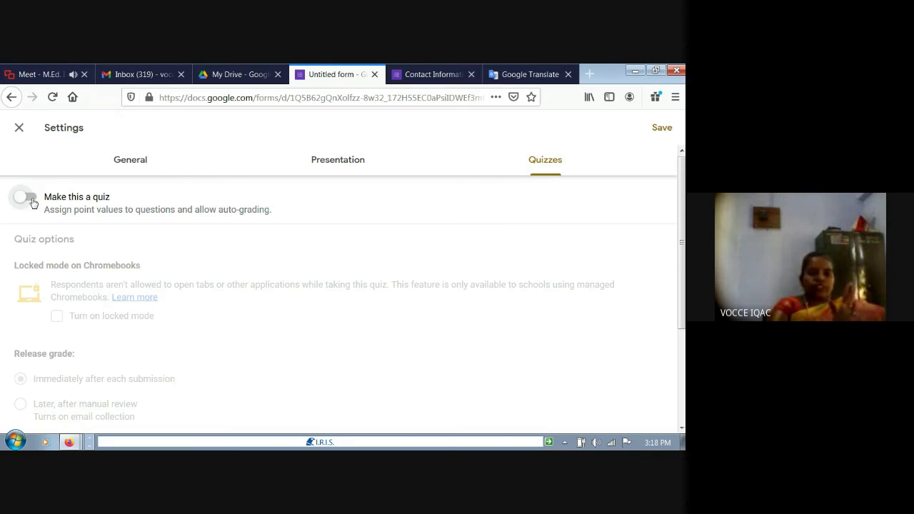
Make the form a quiz and set grades to be released later, after manual review
left_click(27, 198)
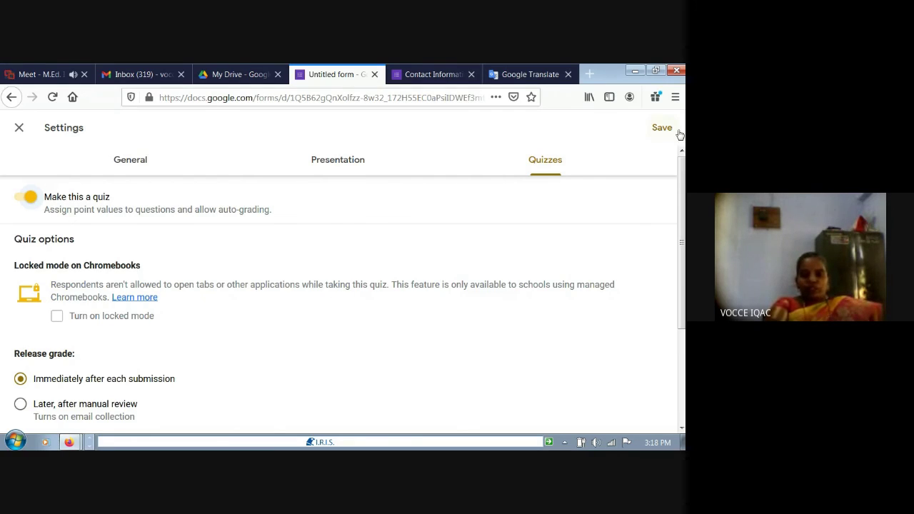
scroll(683, 259, "down", 3)
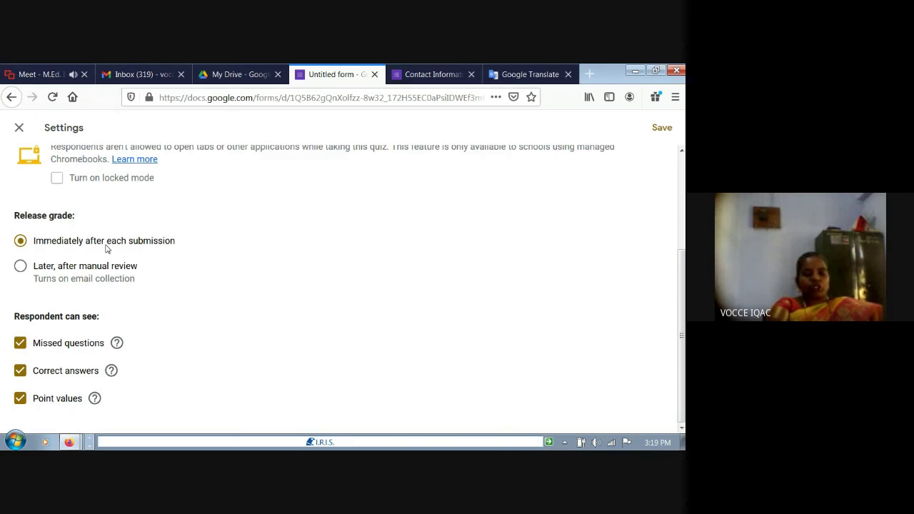
left_click(22, 267)
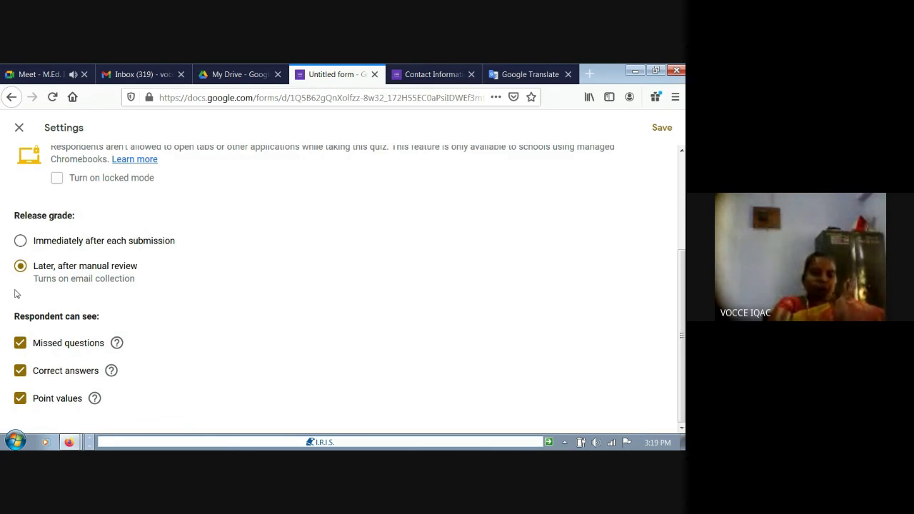
left_click(20, 243)
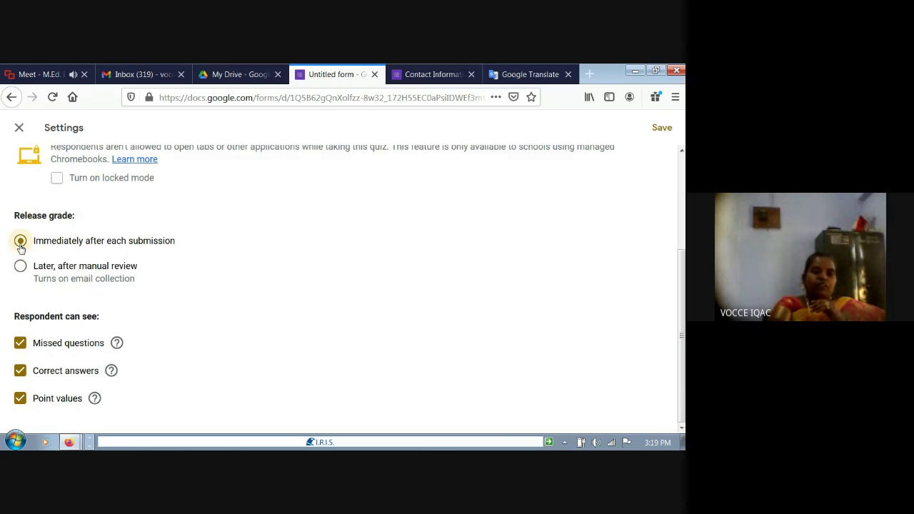
left_click(20, 267)
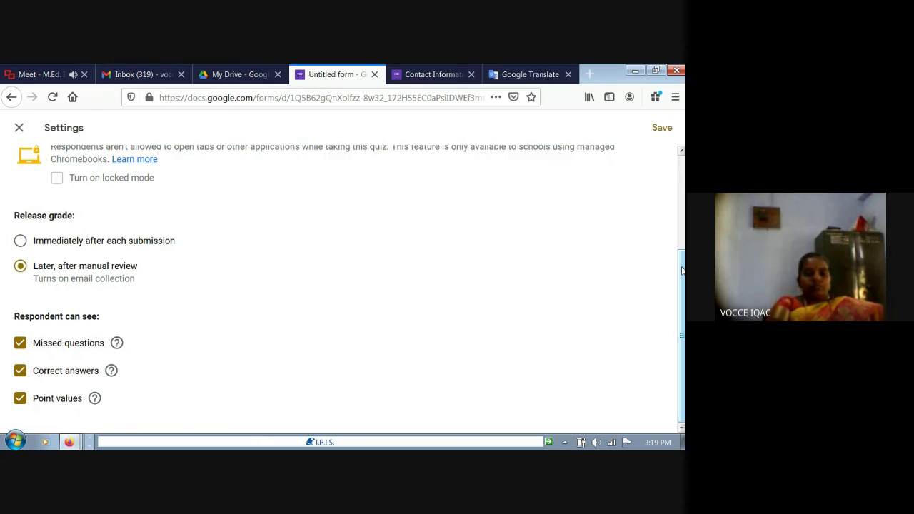
left_click_drag(681, 270, 679, 187)
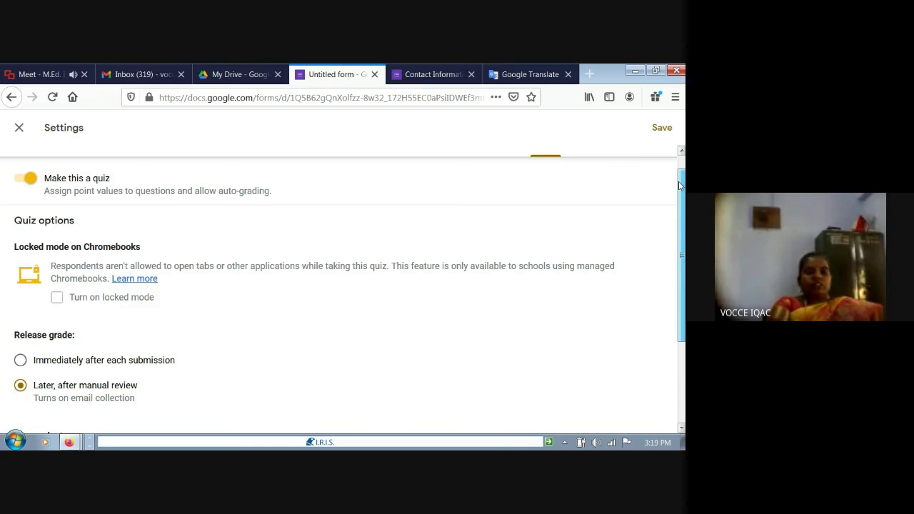
scroll(679, 185, "up", 1)
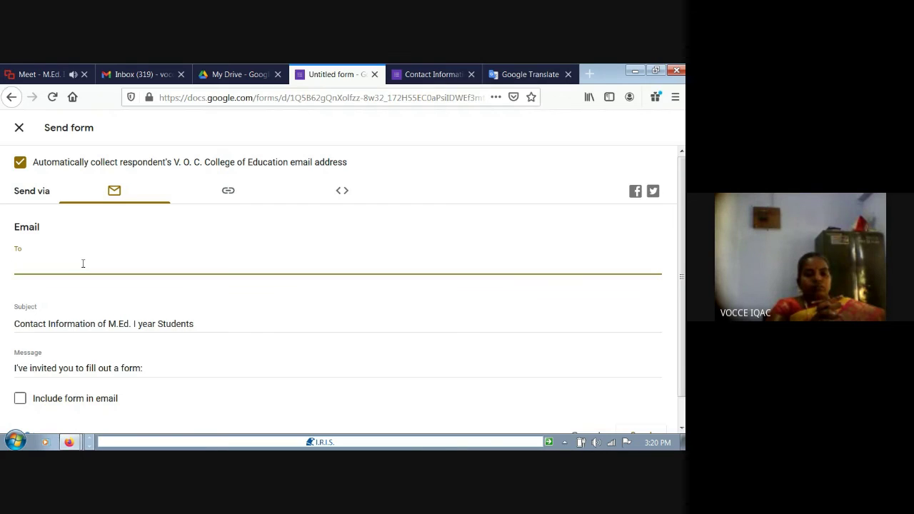
Address the form's invitation email to the first two recipients, picking their saved e-mail addresses from the suggestions
type("me")
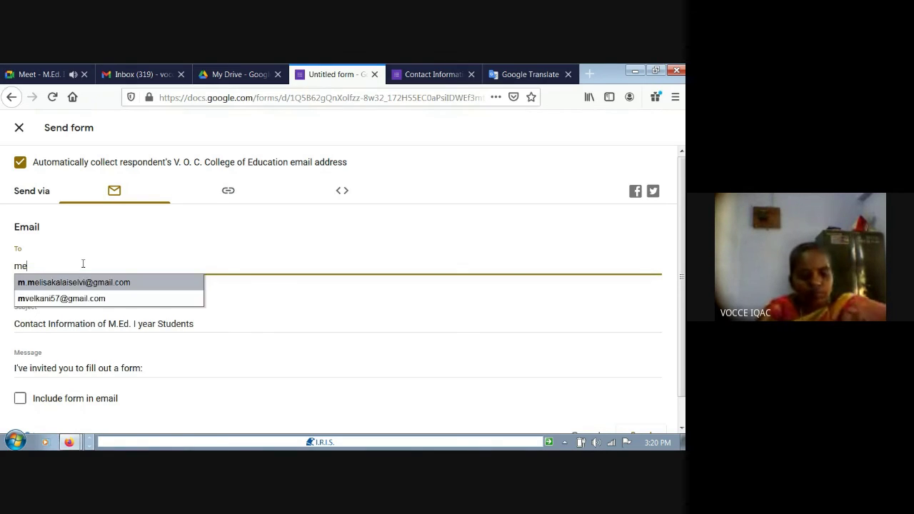
key("BackSpace")
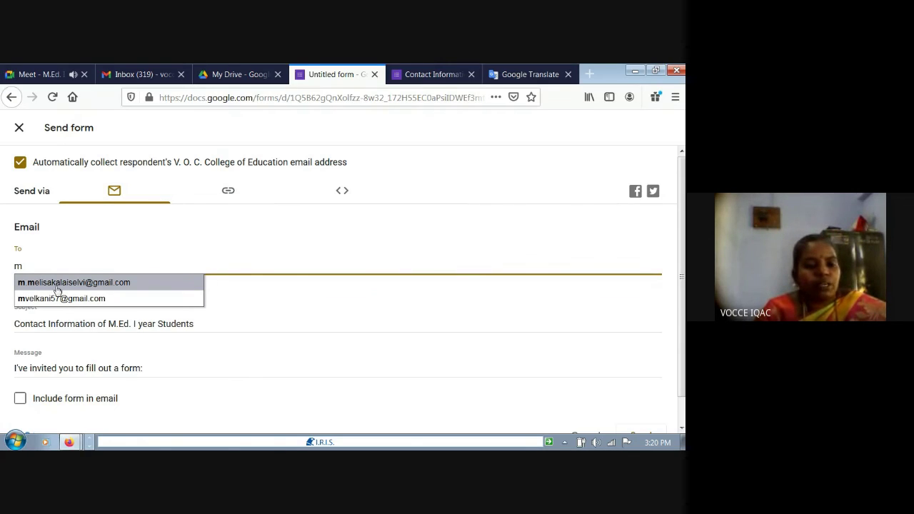
left_click(137, 282)
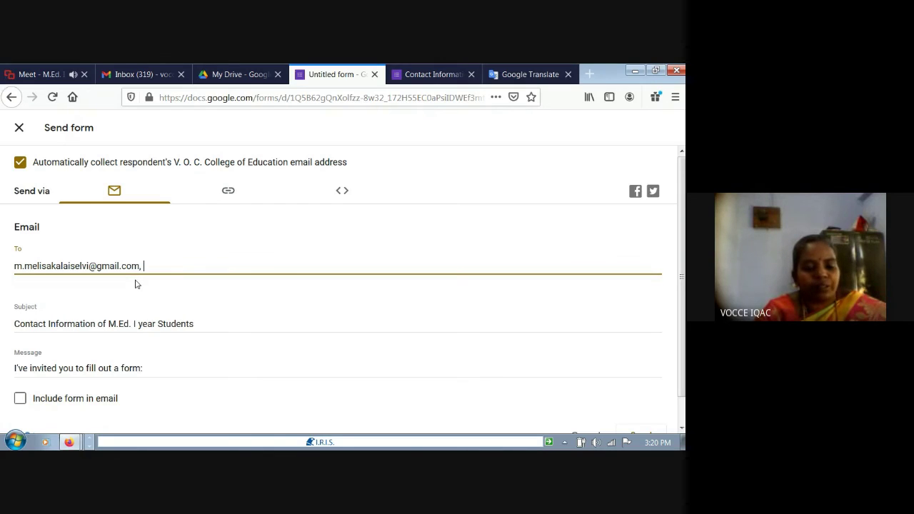
type("vel")
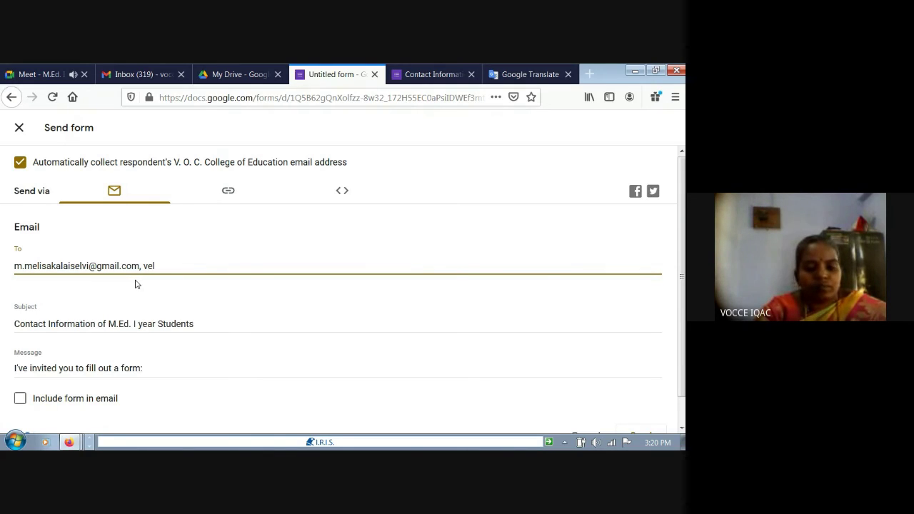
type("k")
key("BackSpace")
key("BackSpace")
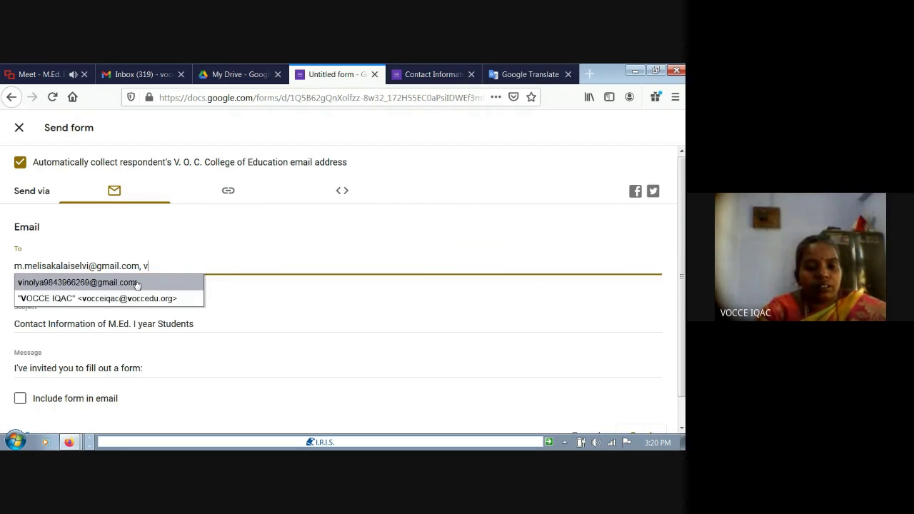
type("v")
key("BackSpace")
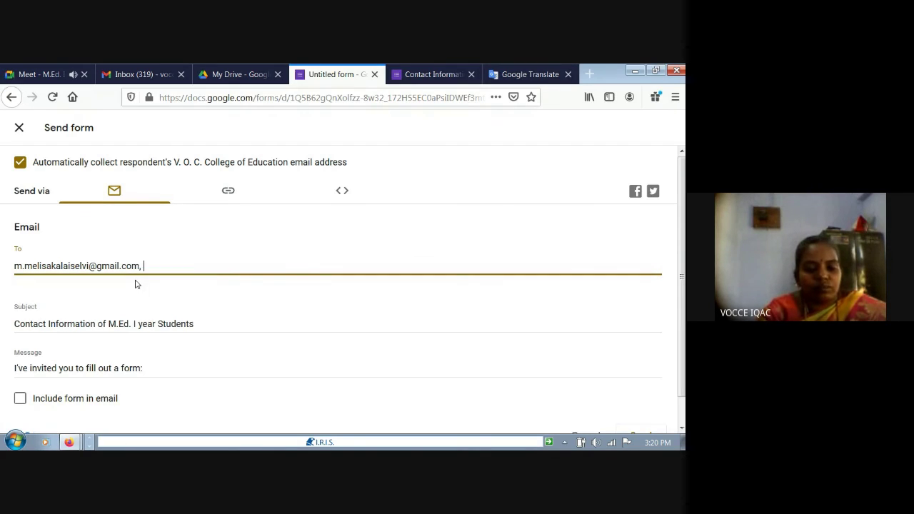
type("m")
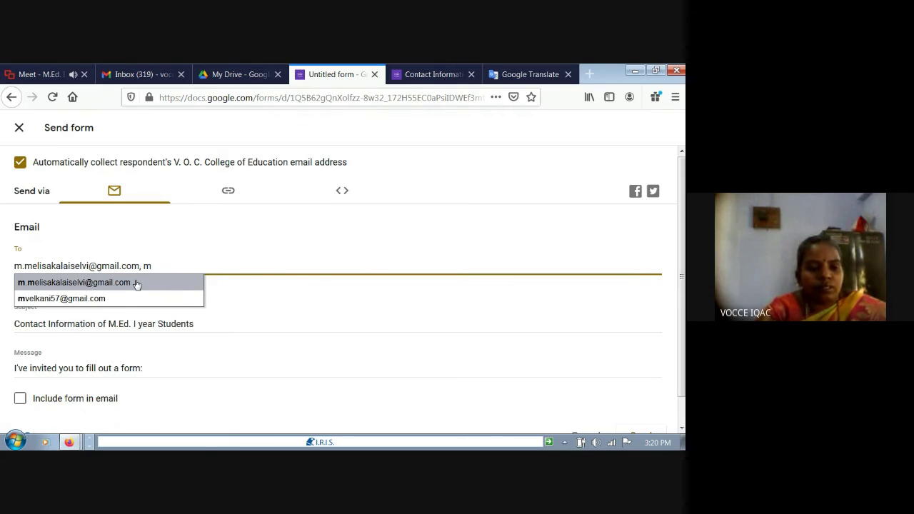
left_click(86, 299)
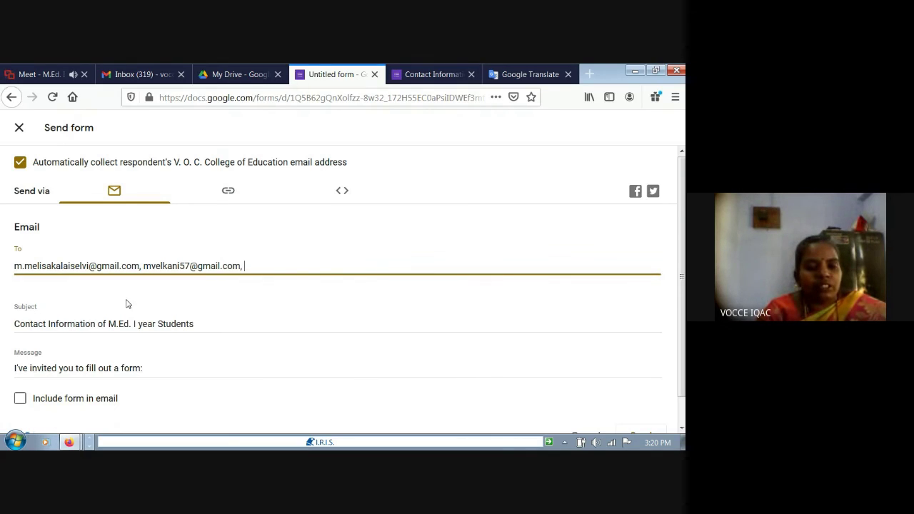
Add a third recipient's suggested e-mail address to the invitation
type("u")
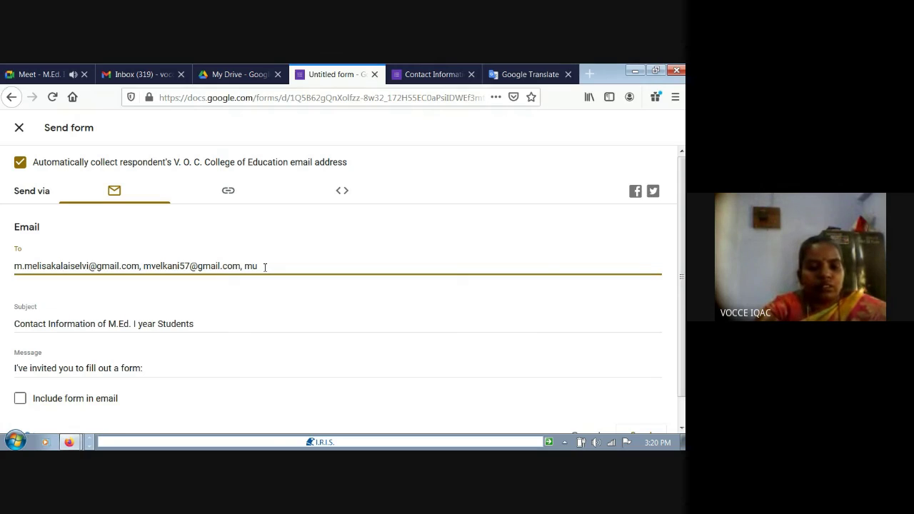
key("BackSpace")
key("BackSpace")
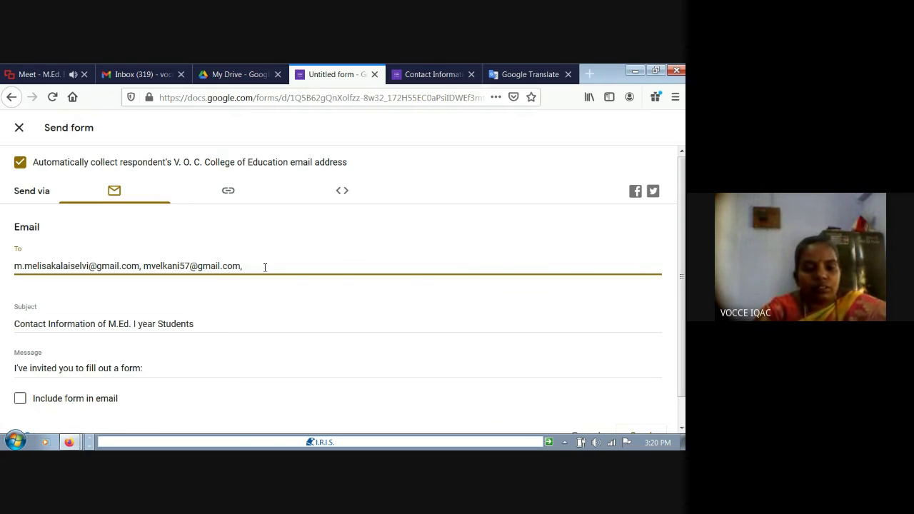
type("ra")
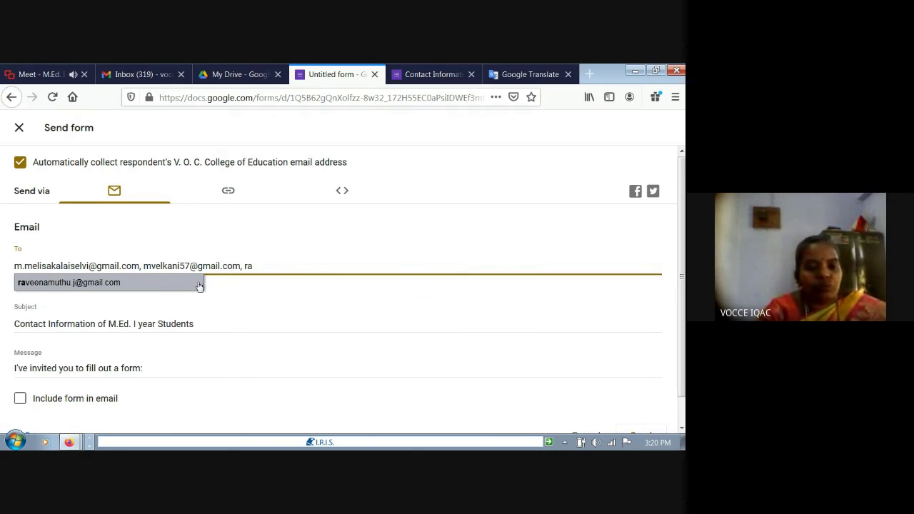
left_click(168, 284)
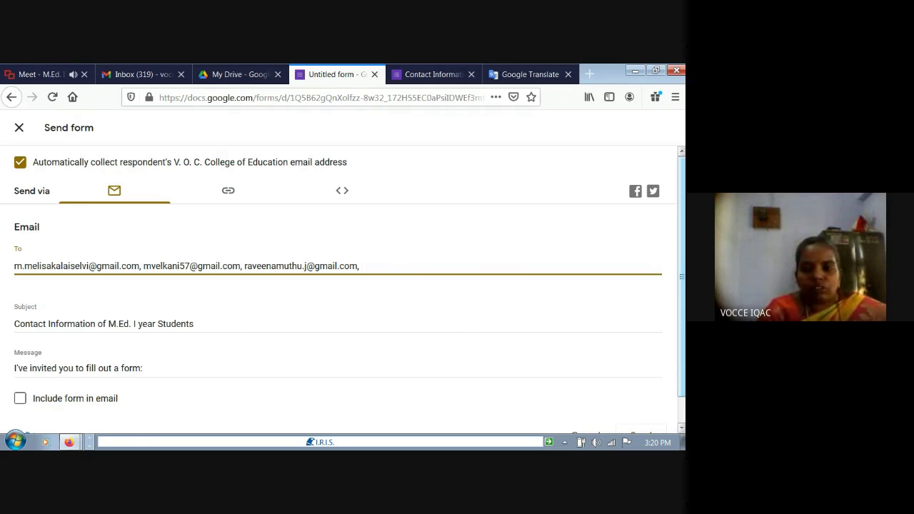
Send the form invitation by email and agree to open the form to users outside V. O. C. College of Education
scroll(682, 216, "down", 2)
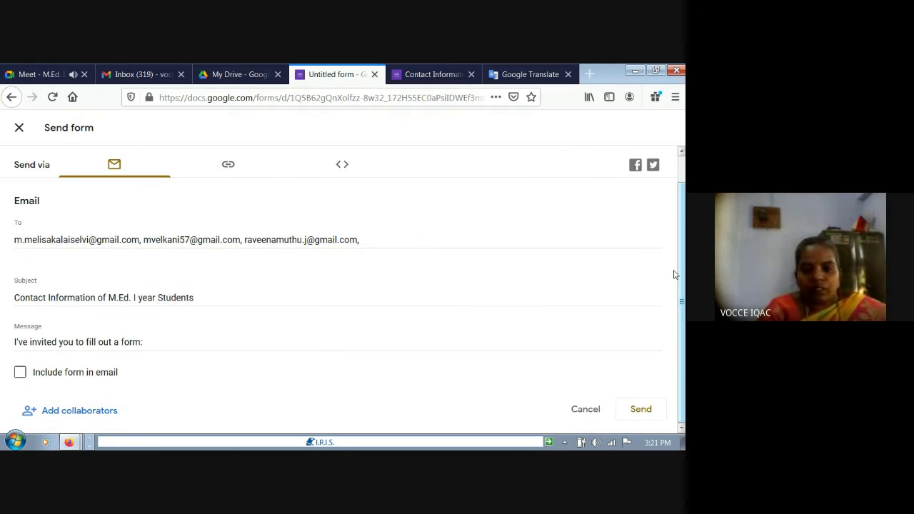
left_click(644, 414)
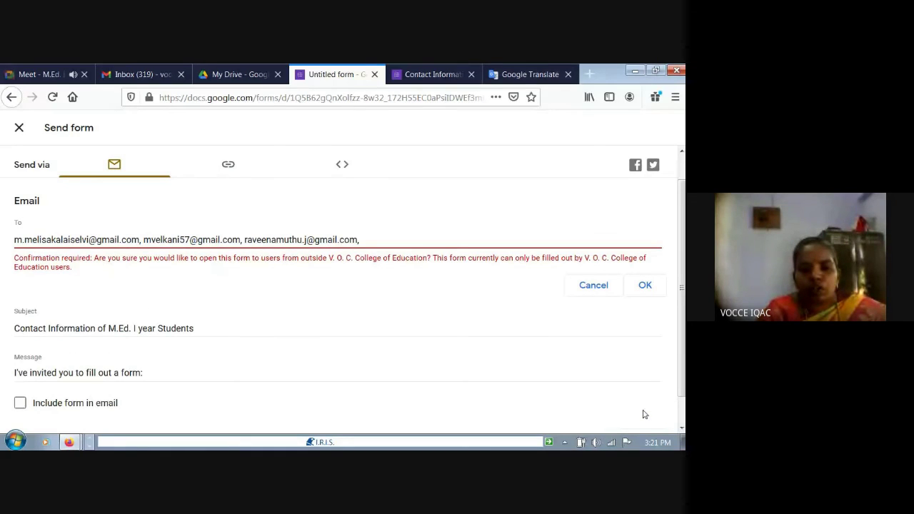
left_click(656, 285)
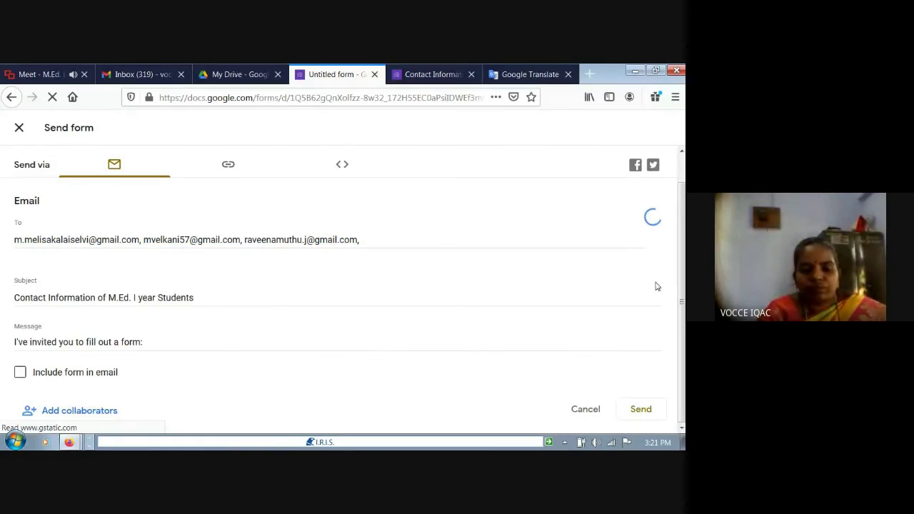